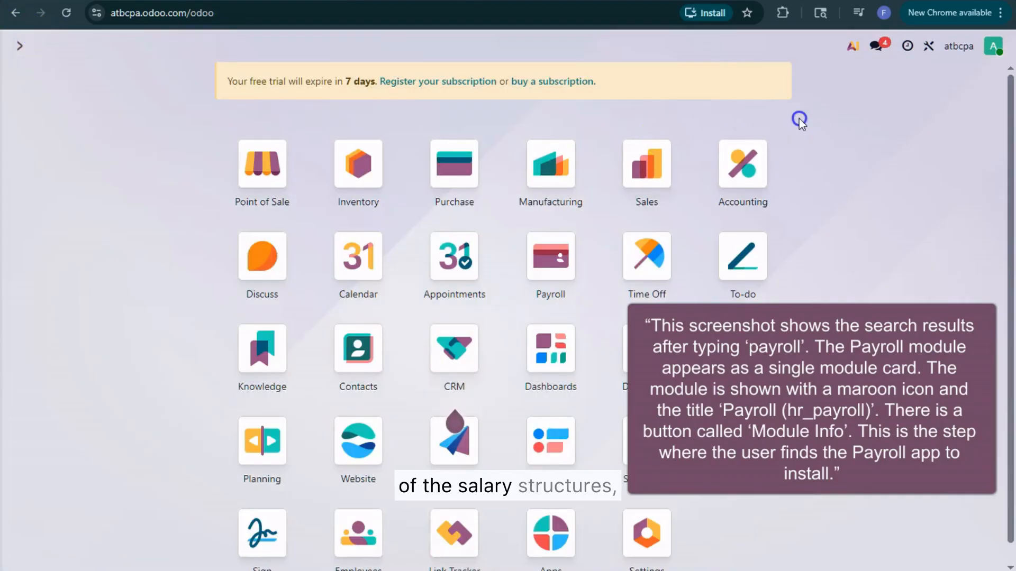
- Search the settings for payroll and look through the available payroll localization packages, down to the United States one
scroll(805, 263, "down", 1)
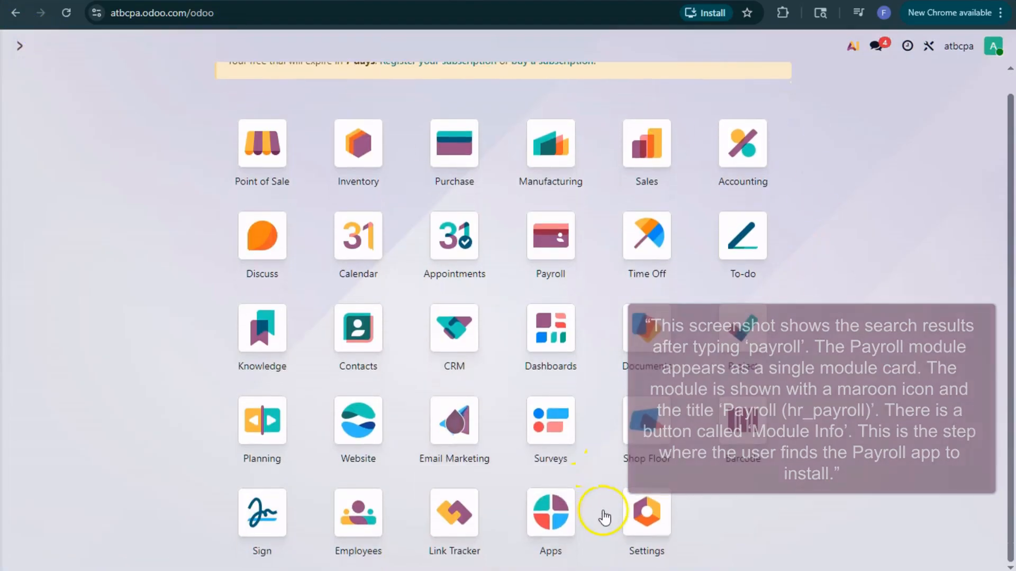
left_click(647, 512)
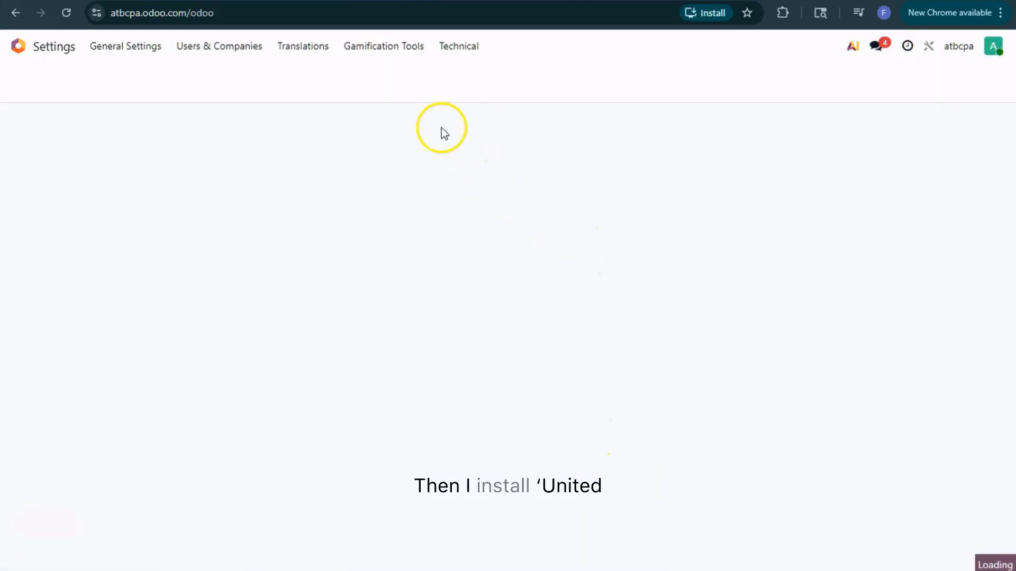
left_click(427, 80)
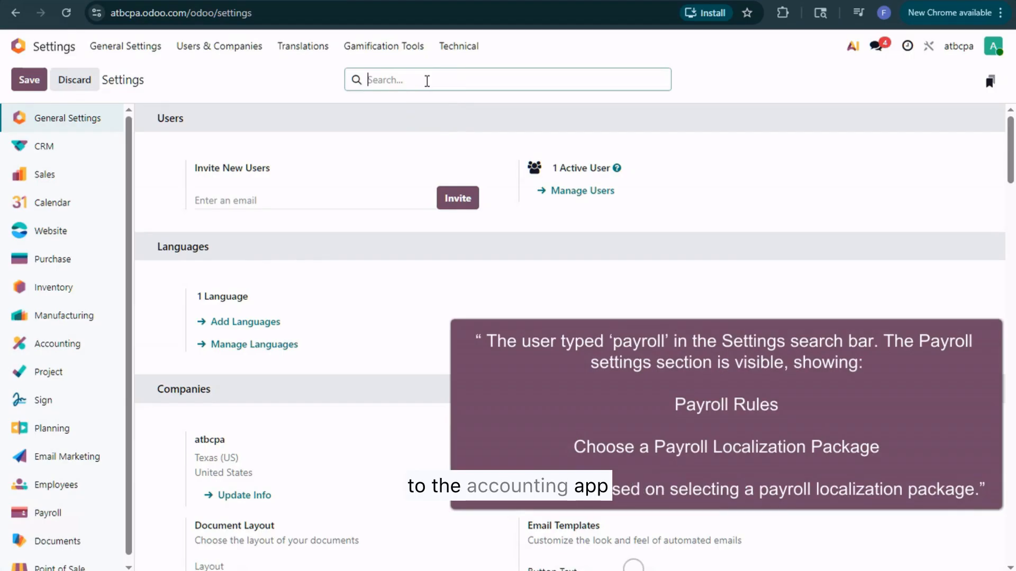
type("payroll")
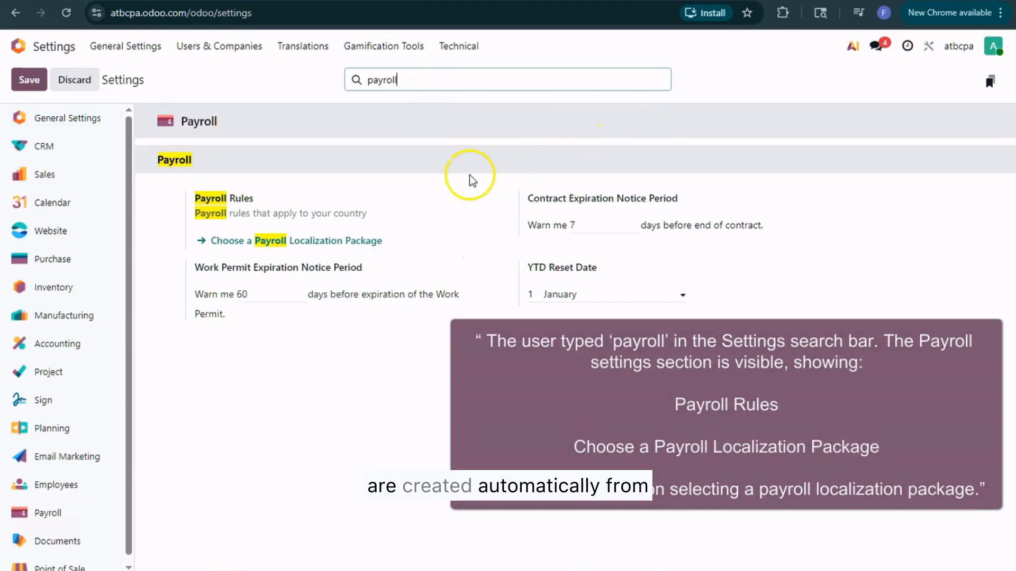
left_click(285, 242)
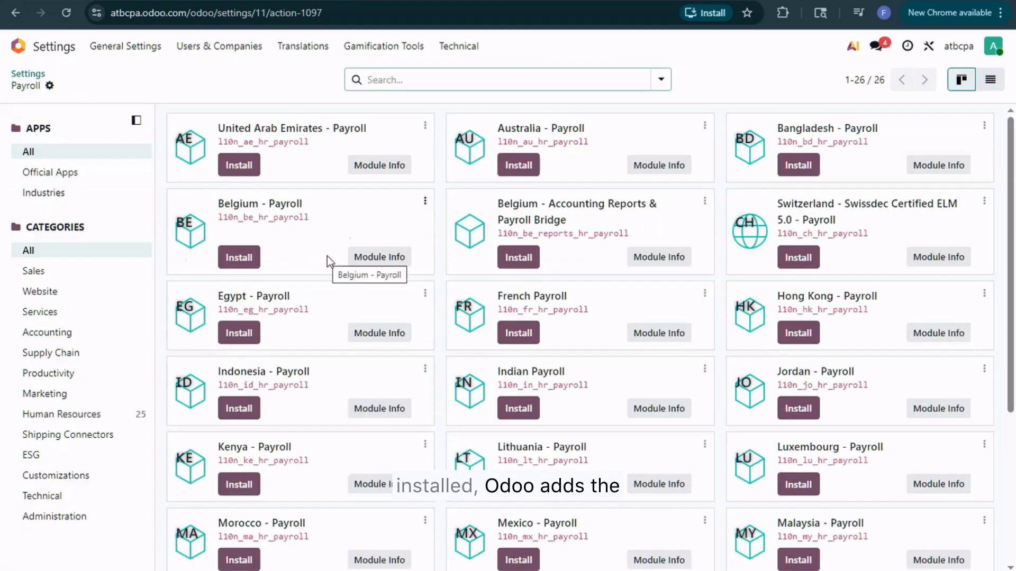
scroll(960, 360, "down", 4)
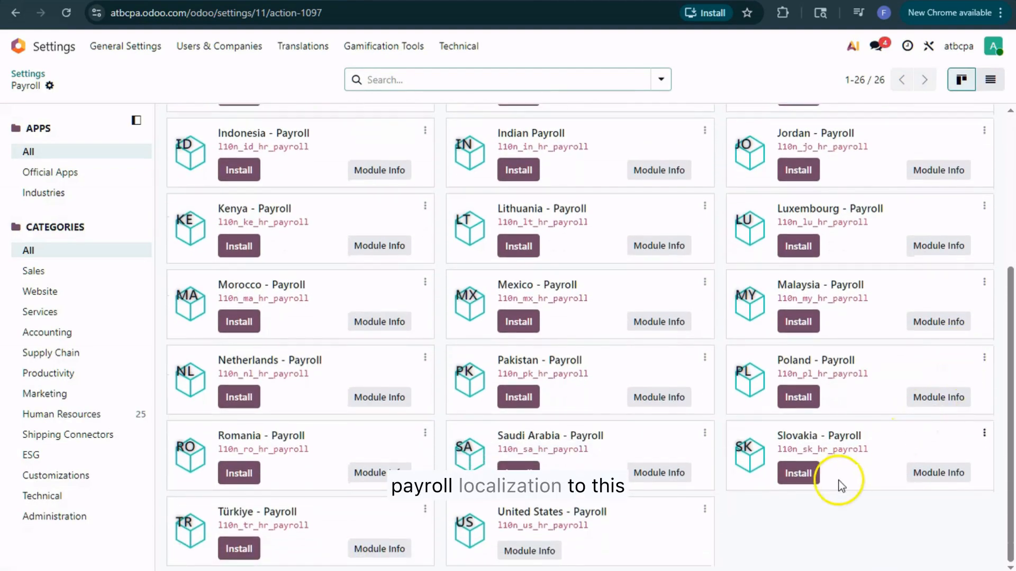
scroll(328, 364, "up", 4)
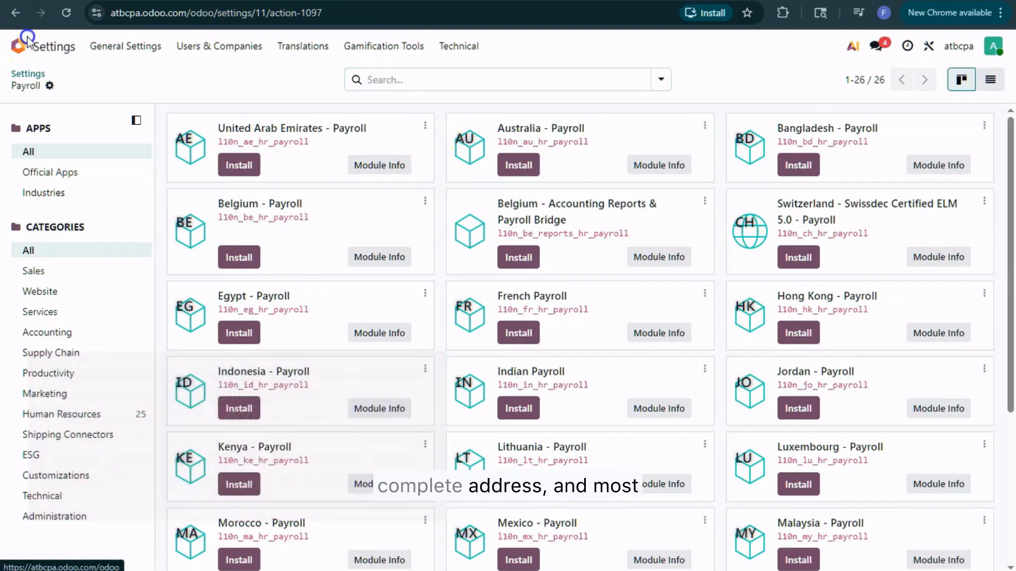
- Open the State Unemployment Taxes (SUI) configuration from the payroll settings and filter the parameters by the name texas
left_click(139, 49)
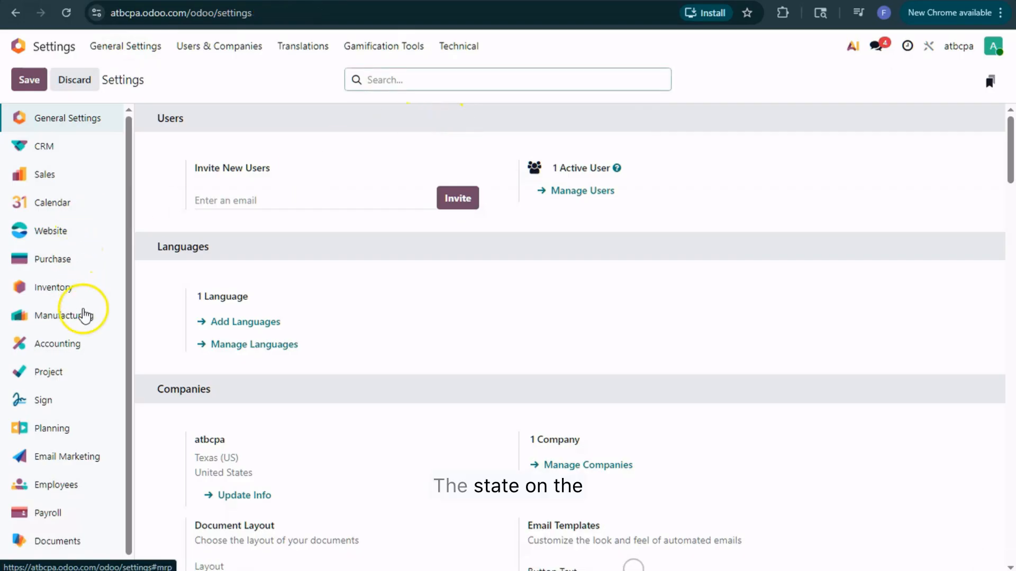
left_click(65, 502)
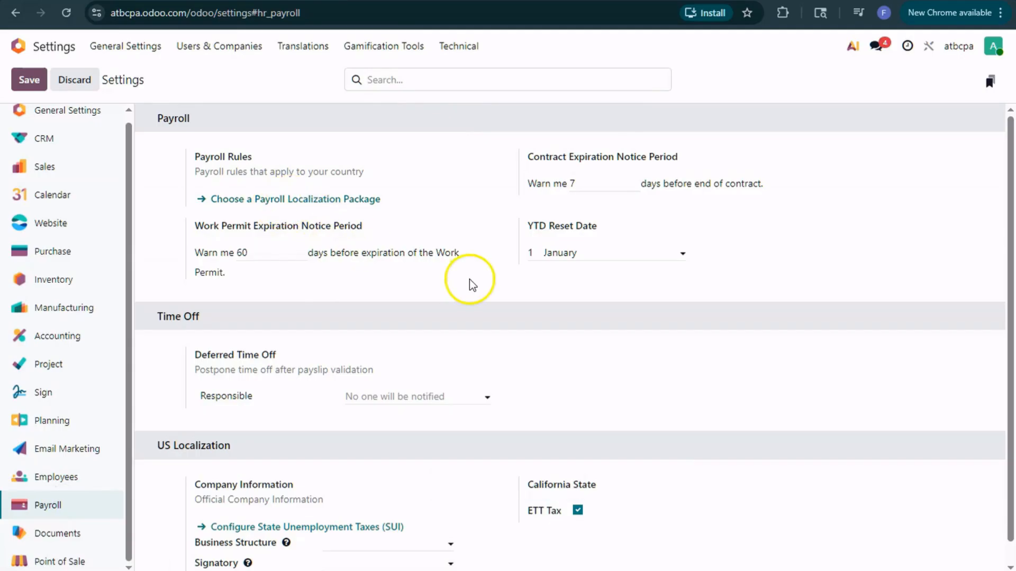
scroll(471, 280, "down", 1)
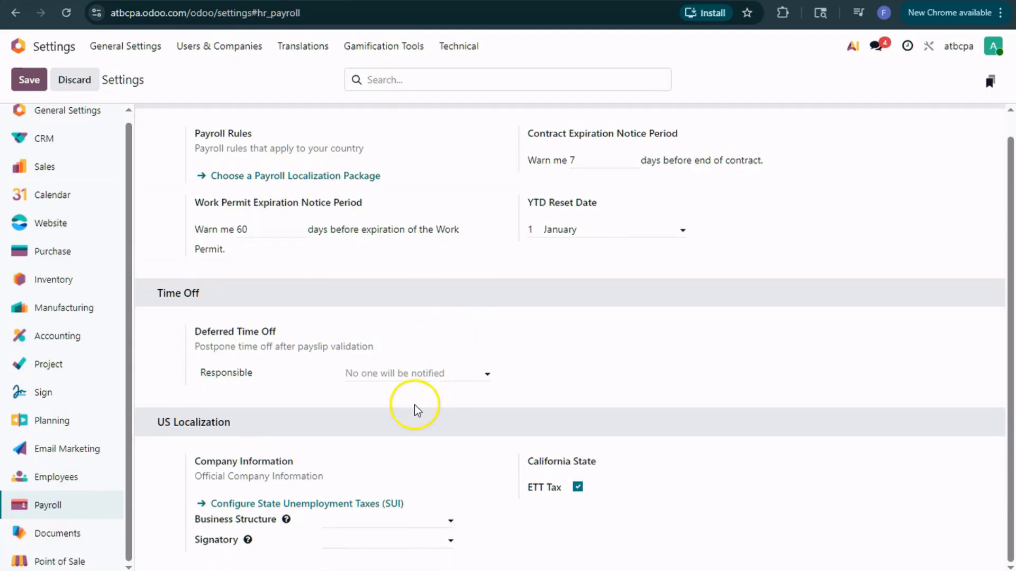
left_click(331, 507)
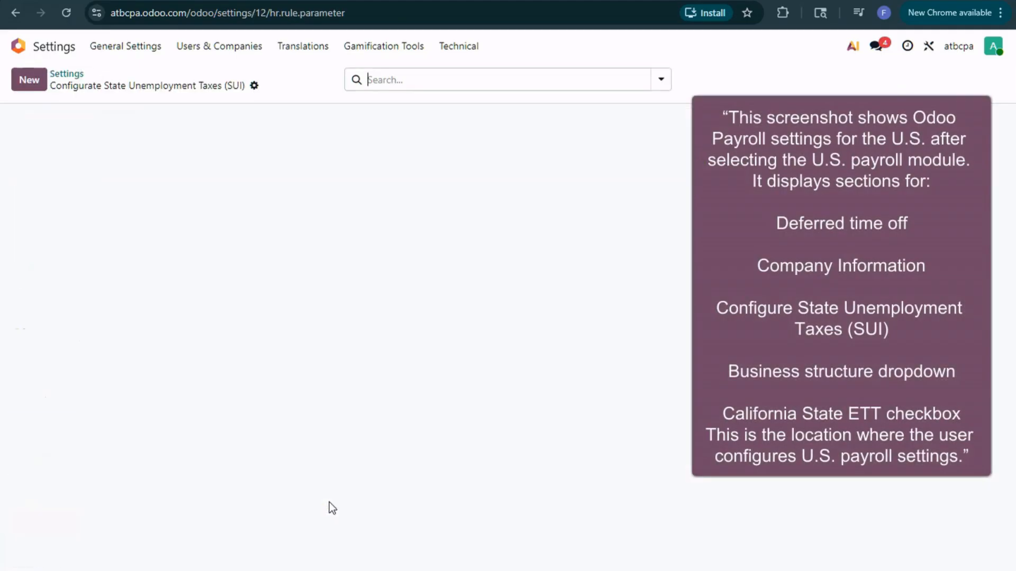
left_click(516, 298)
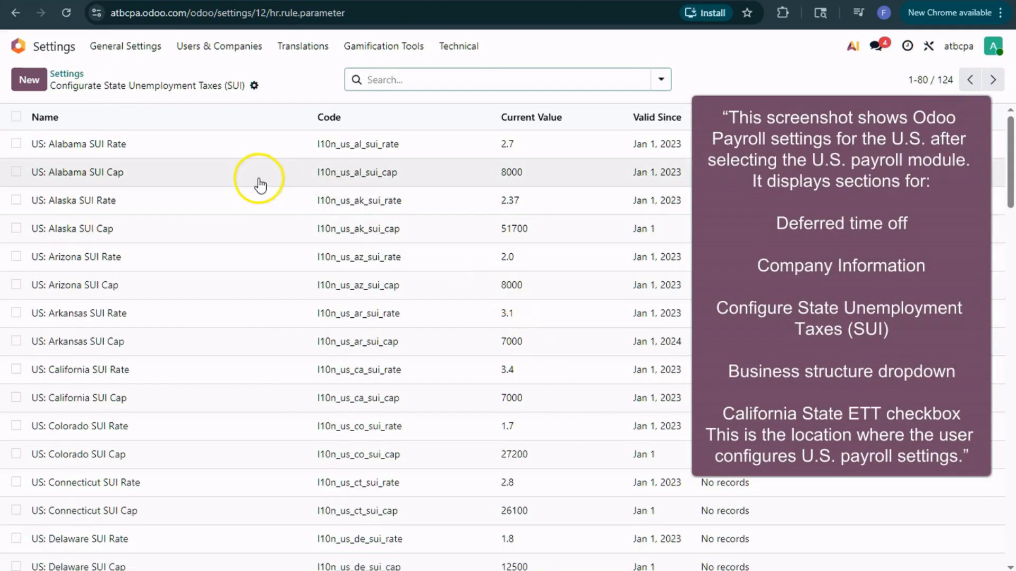
type("t")
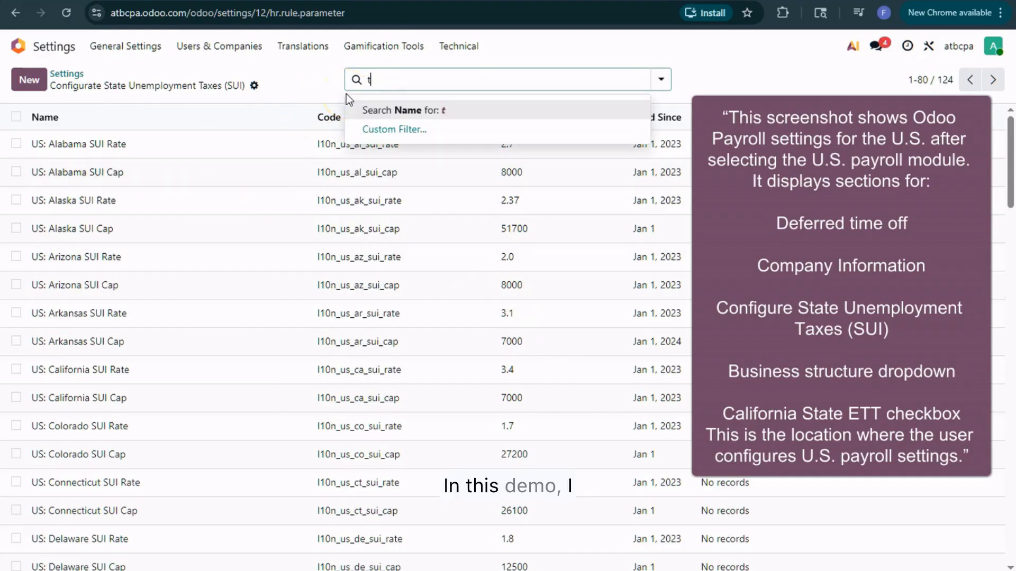
type("exas")
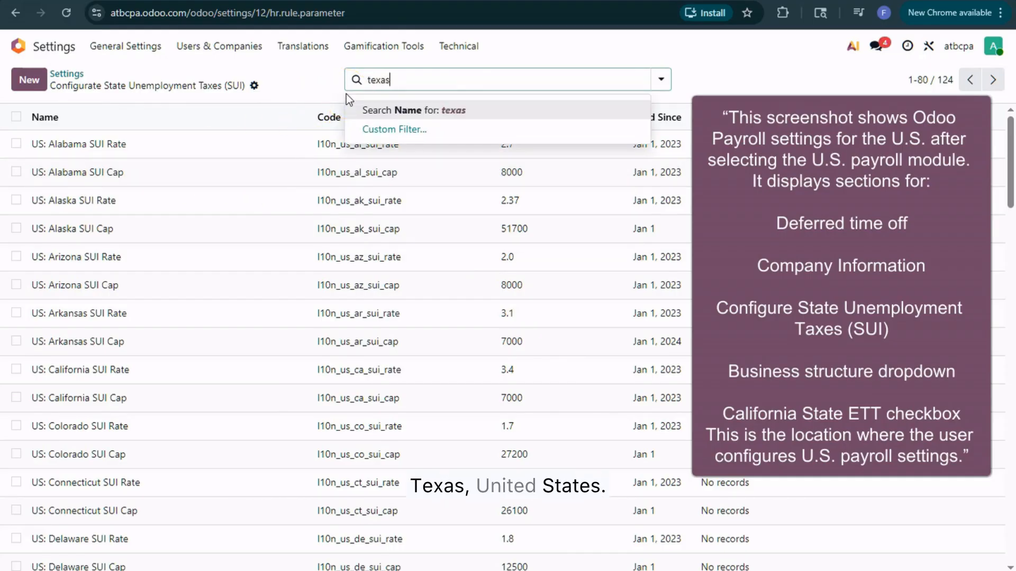
key("Return")
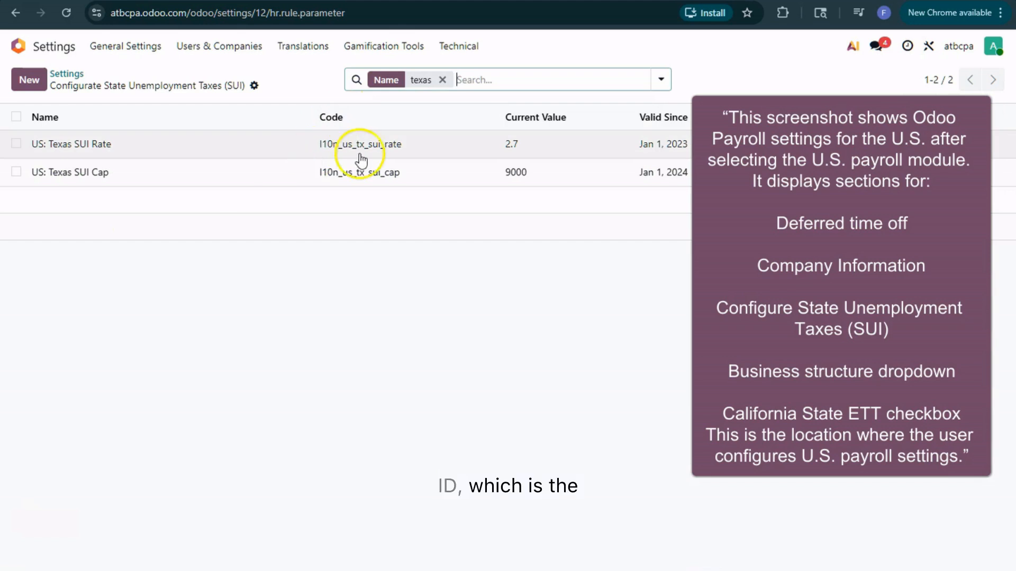
- Examine the parameter value in the US: Texas SUI Rate record and return to the filtered list
left_click(514, 151)
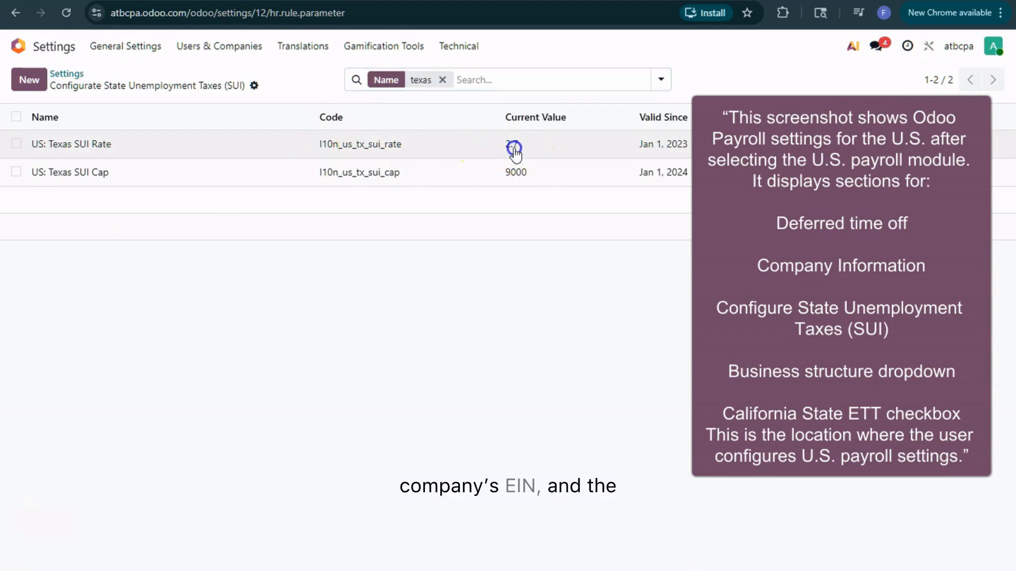
left_click(64, 149)
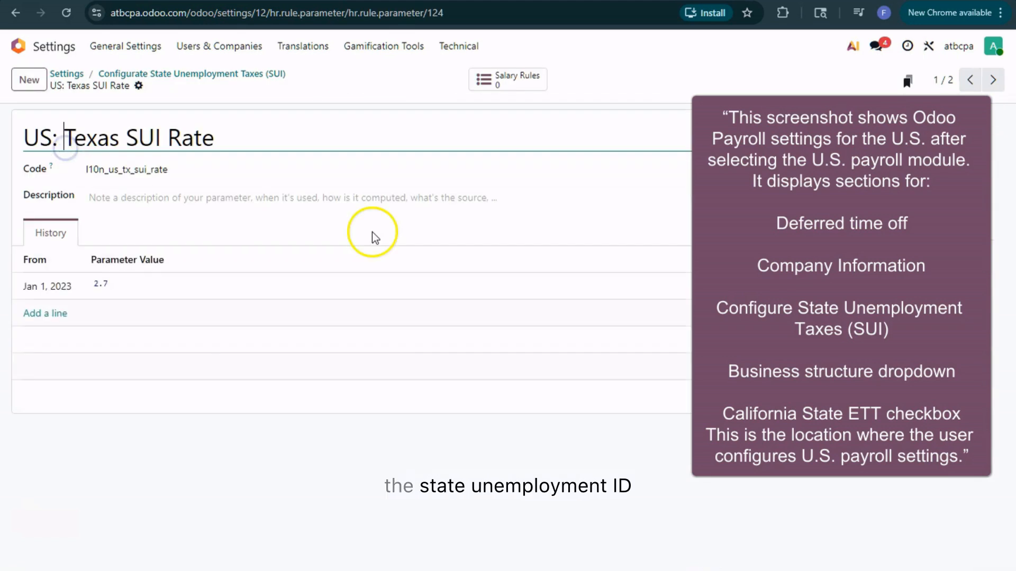
left_click(103, 286)
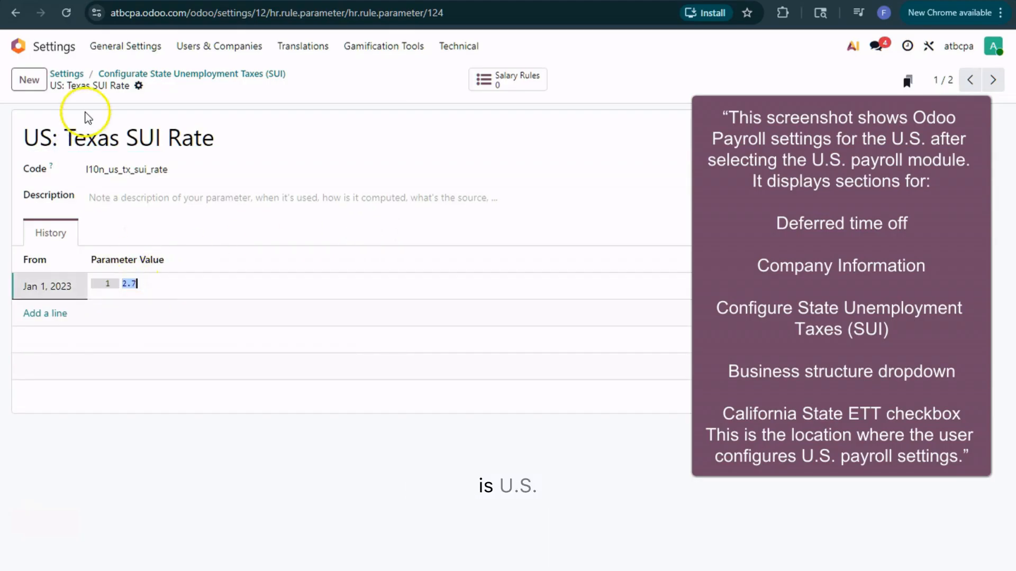
left_click(195, 75)
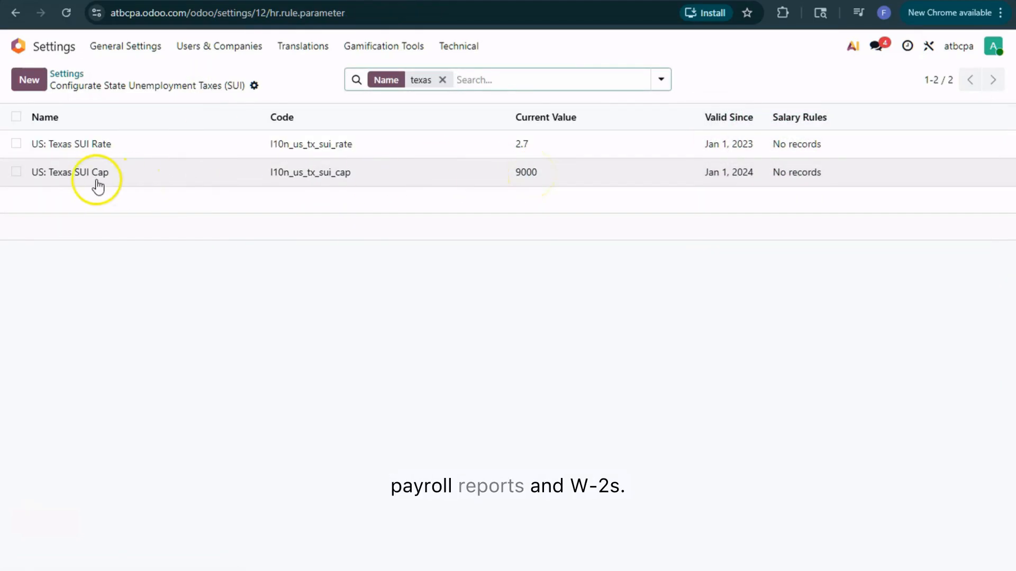
- Return to the payroll settings and turn off the California State ETT Tax under US Localization
left_click(75, 77)
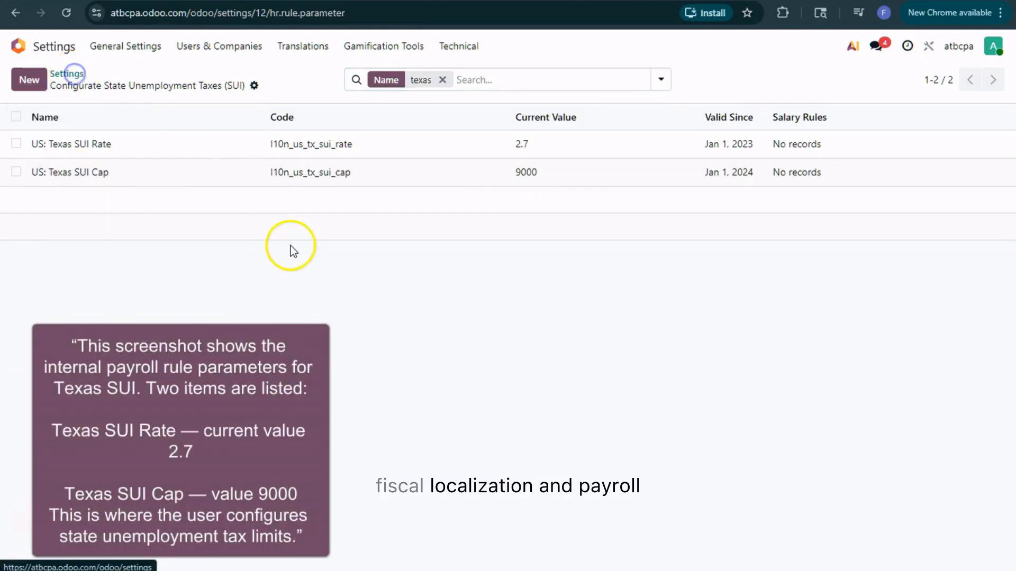
scroll(361, 275, "down", 3)
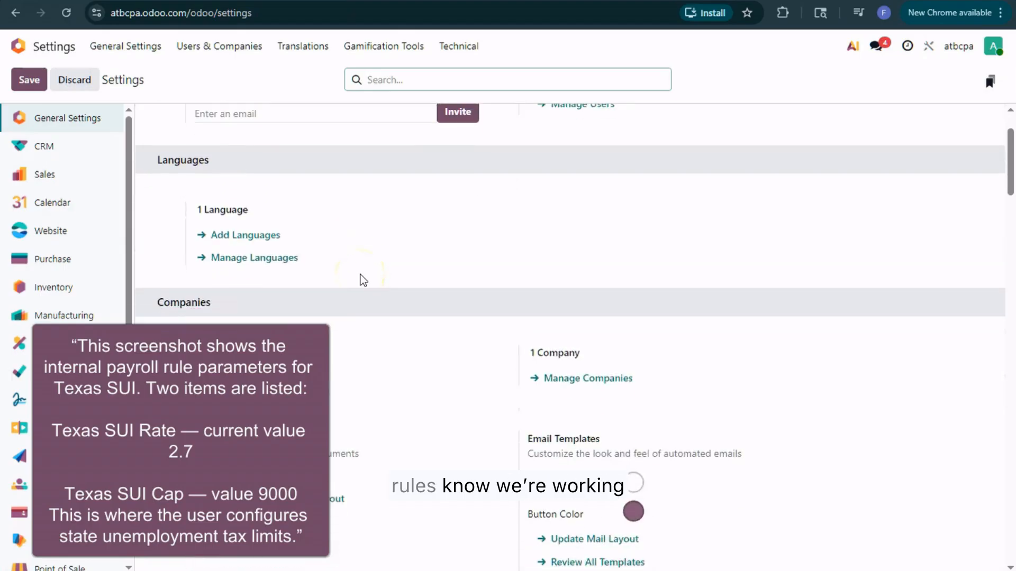
scroll(360, 275, "down", 1)
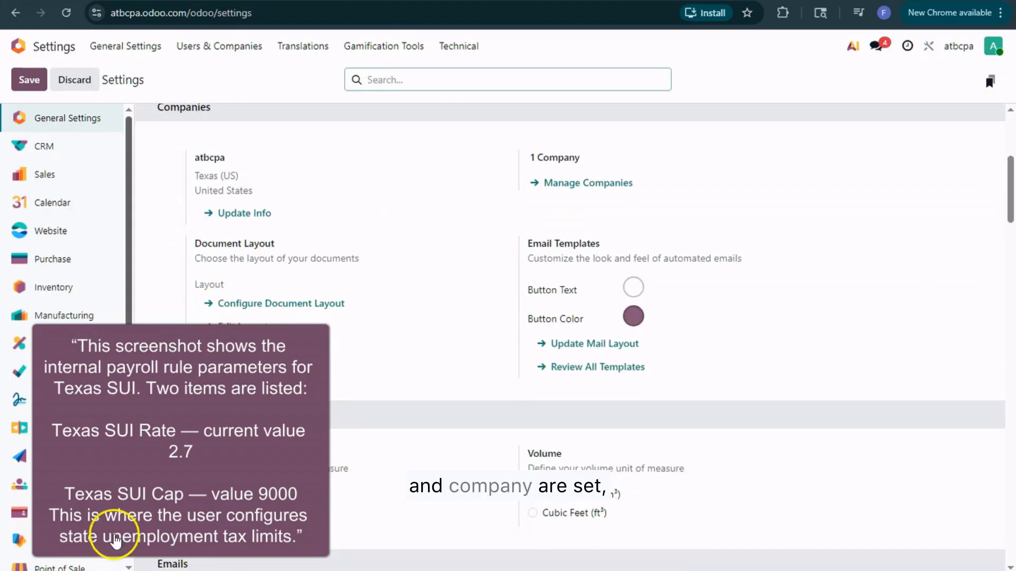
scroll(130, 510, "down", 1)
left_click(81, 509)
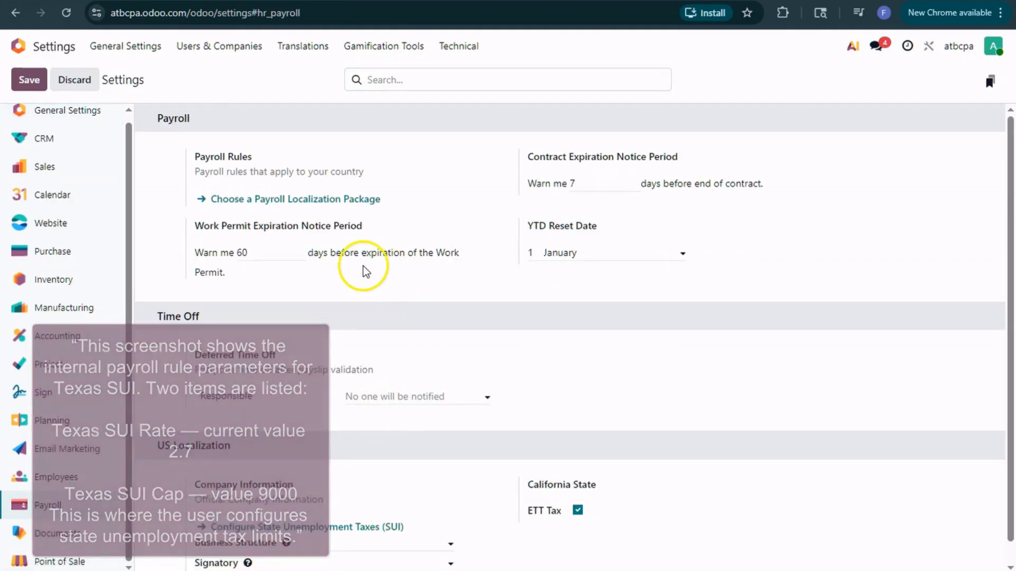
scroll(316, 306, "down", 1)
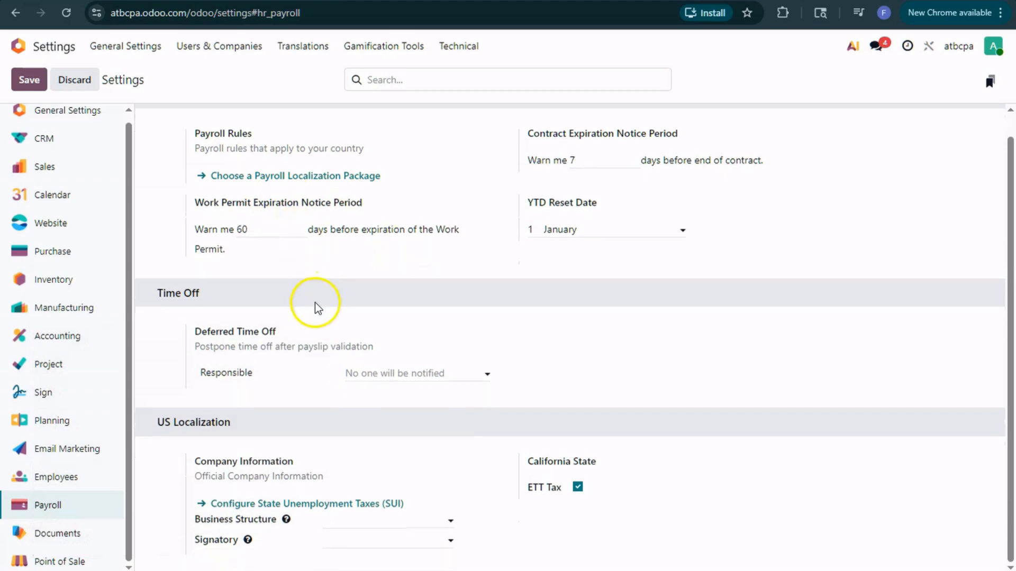
left_click(579, 491)
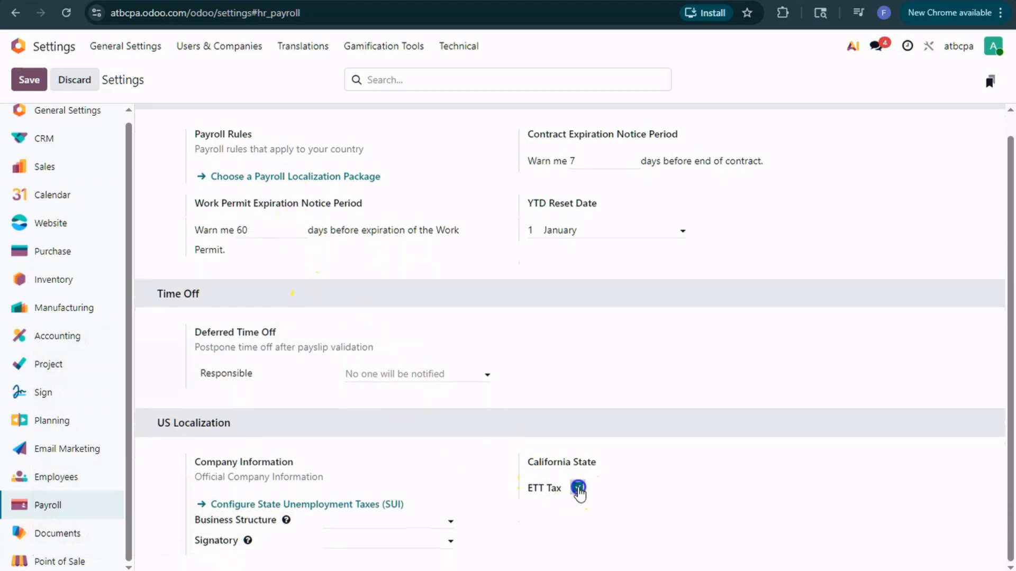
- Set the business structure to S Corporation or LLC as S Corp, choose the signatory, and save while opening the signatory's employee record
left_click(408, 522)
left_click(373, 387)
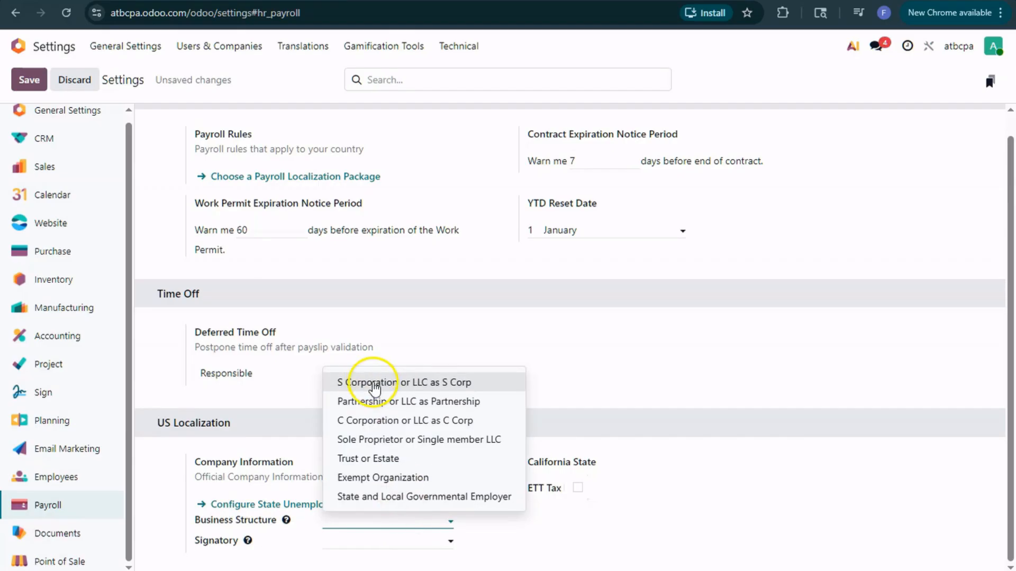
left_click(386, 544)
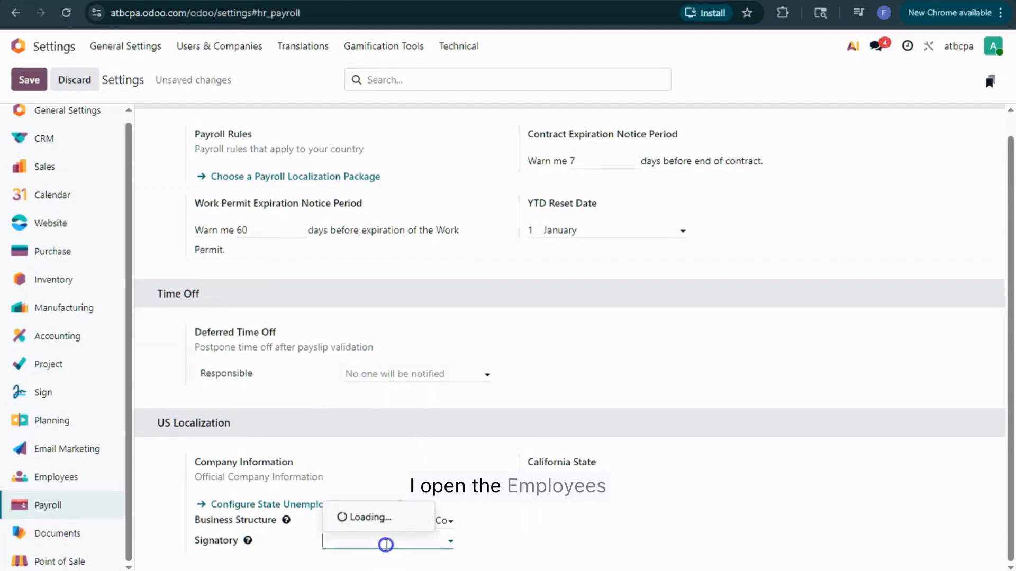
left_click(381, 499)
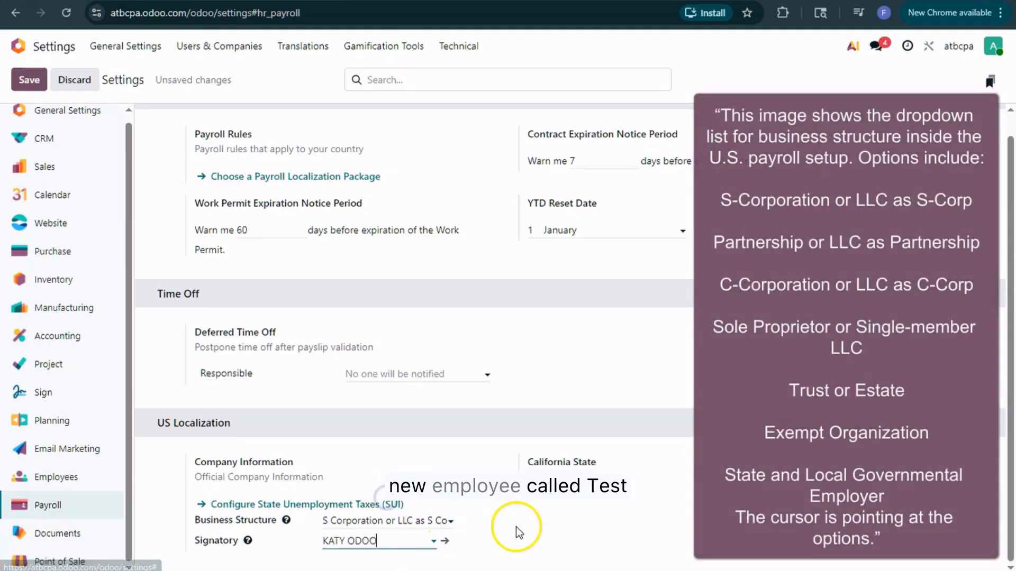
left_click(446, 542)
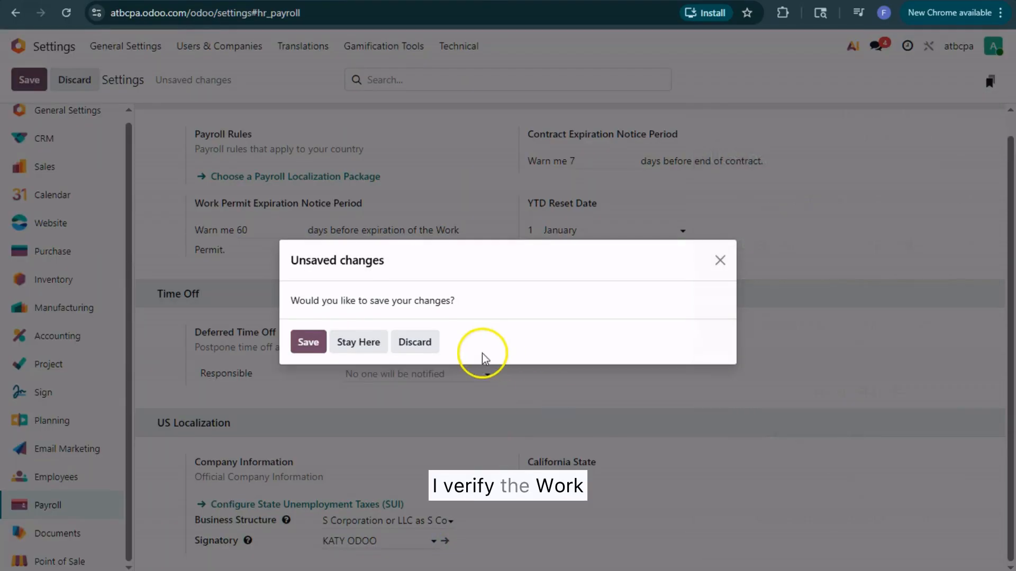
left_click(304, 341)
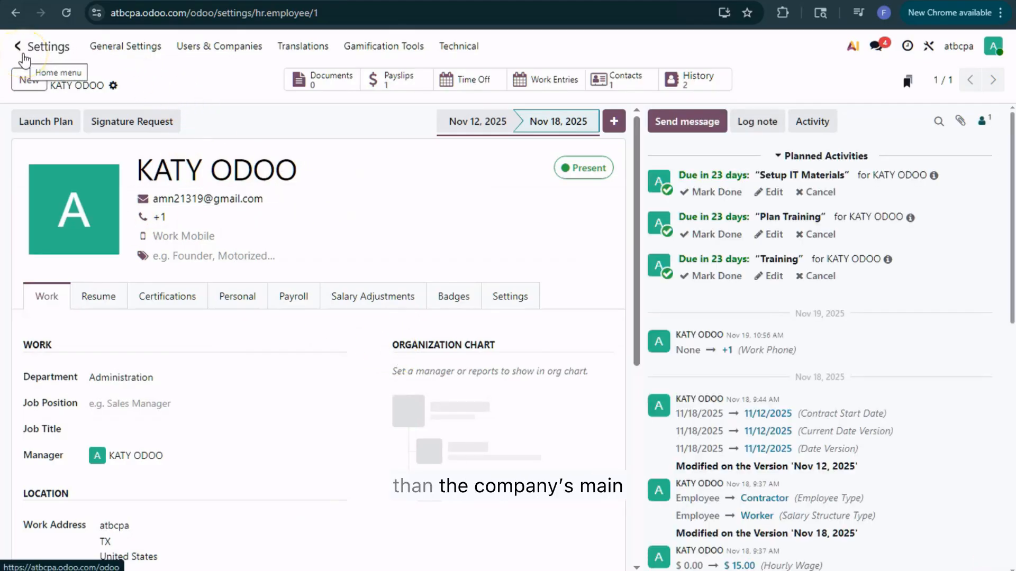
- Start a new employee record in Payroll and name it TEST EMPLOYEE
left_click(20, 48)
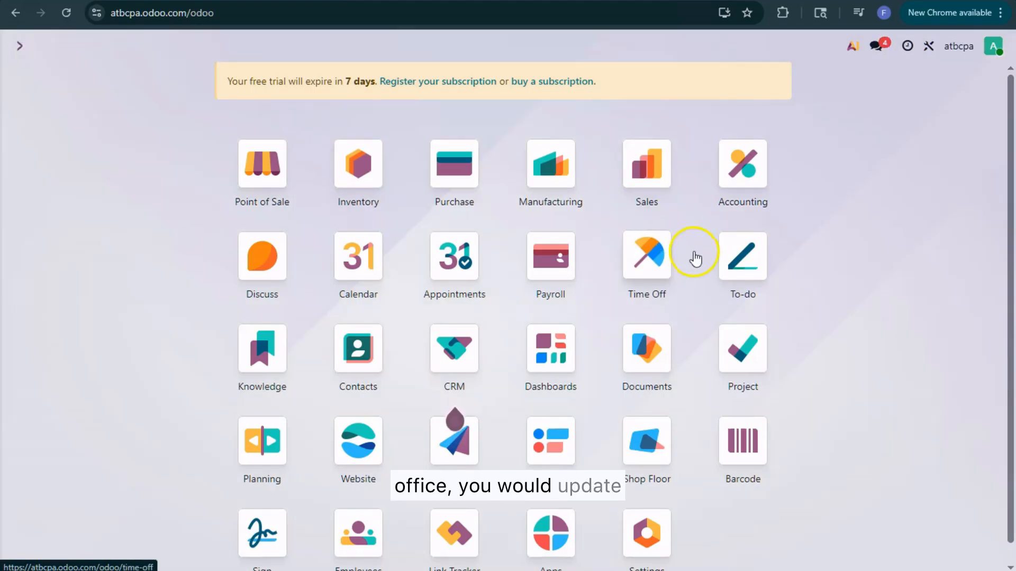
type("emp")
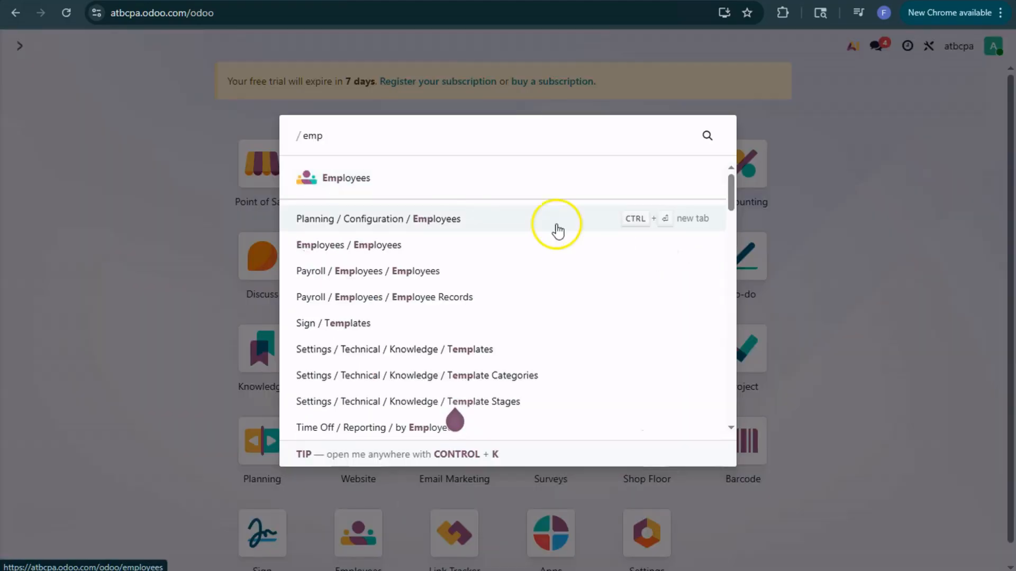
left_click(438, 180)
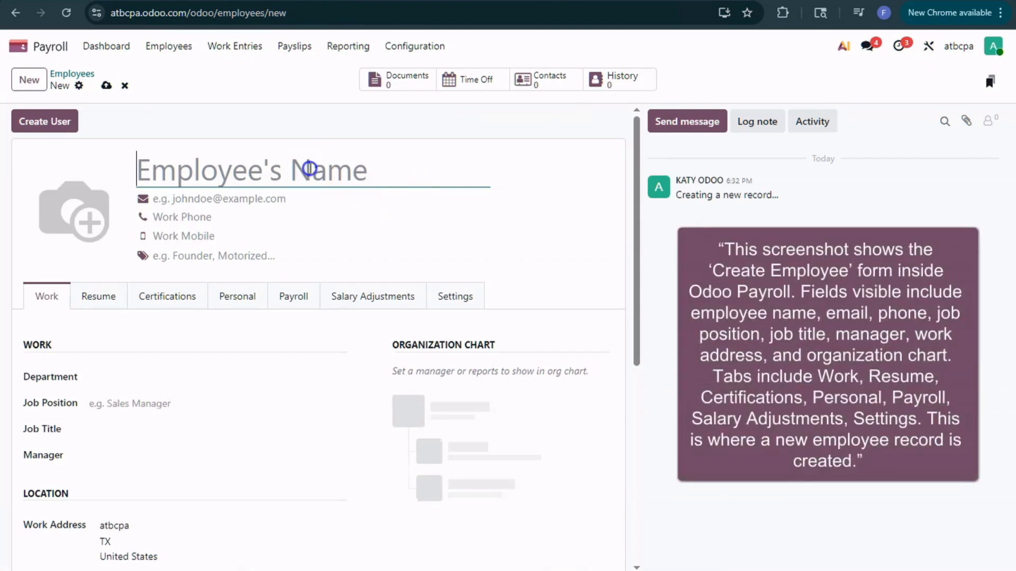
type("TEST EMPLOYEE")
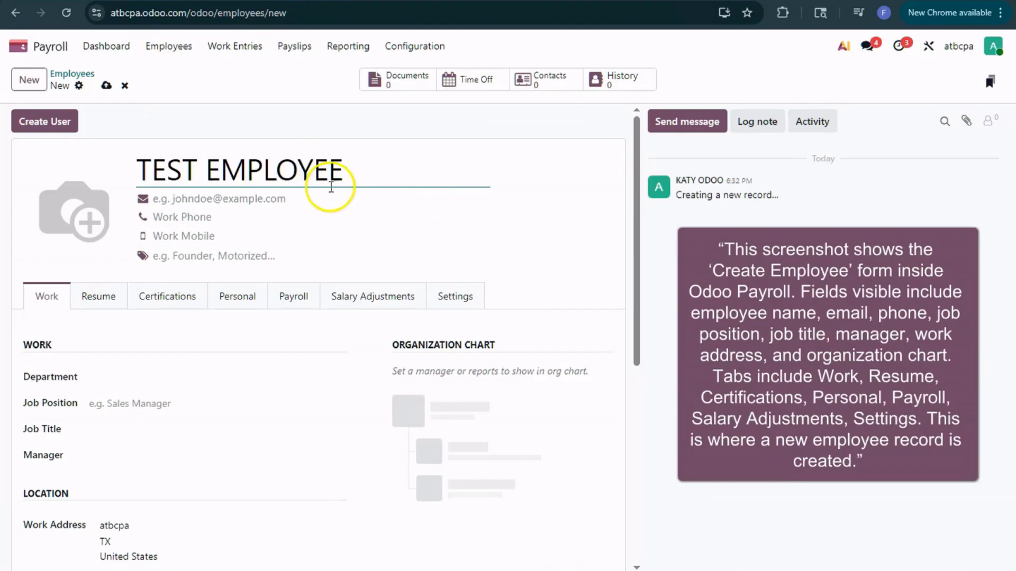
left_click(305, 201)
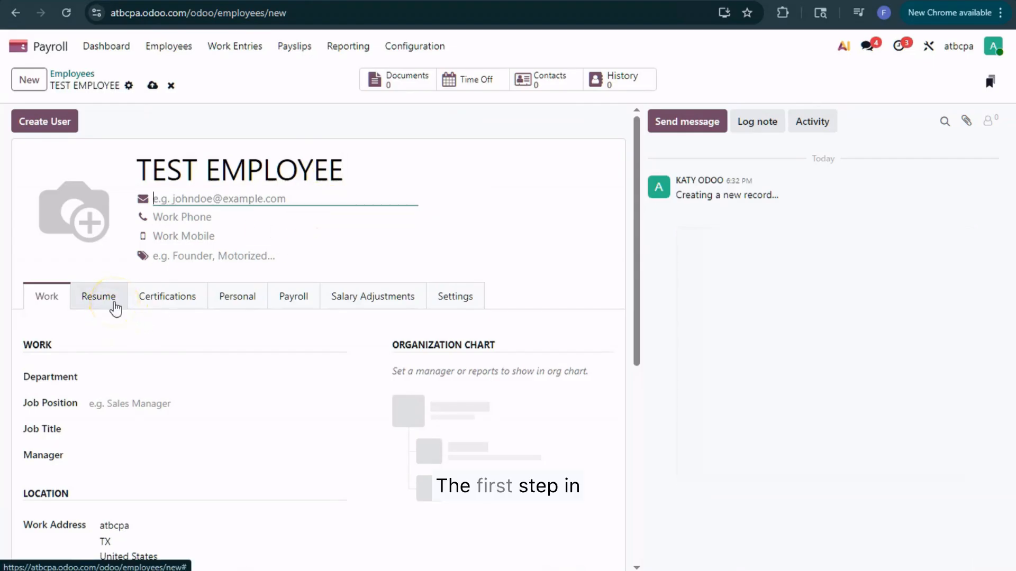
- Create a new manager record named MANAGER 1 from the employee's Manager field and save it as the assigned manager
scroll(148, 389, "down", 1)
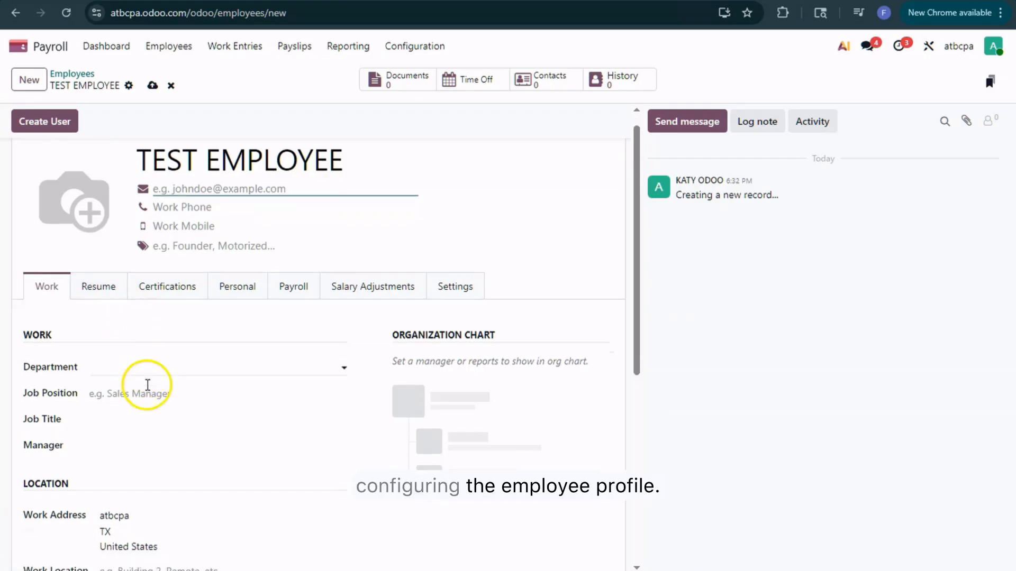
scroll(152, 389, "down", 1)
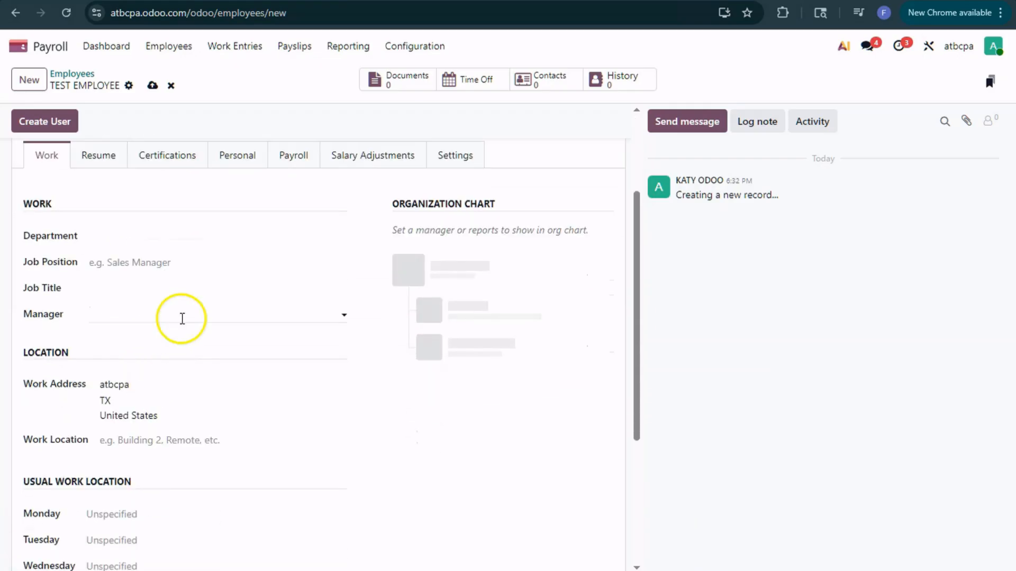
left_click(181, 317)
left_click(154, 339)
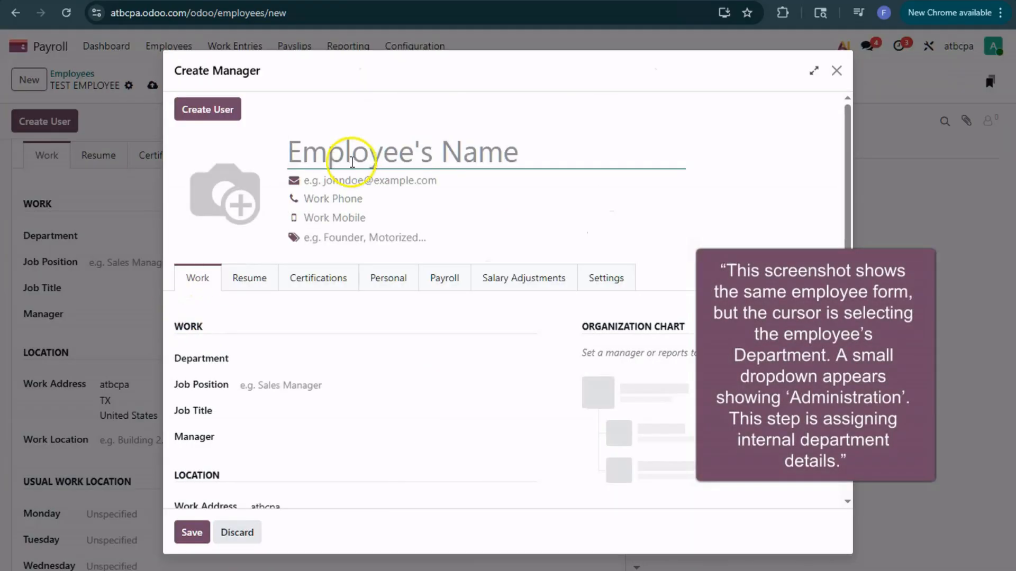
type("MANAGER 1")
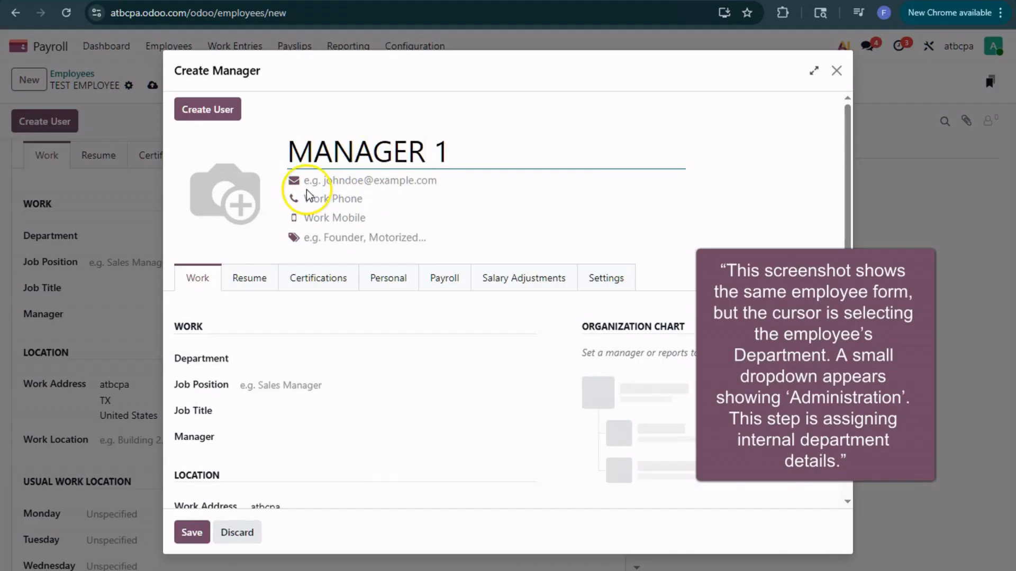
scroll(328, 377, "down", 2)
scroll(332, 381, "down", 1)
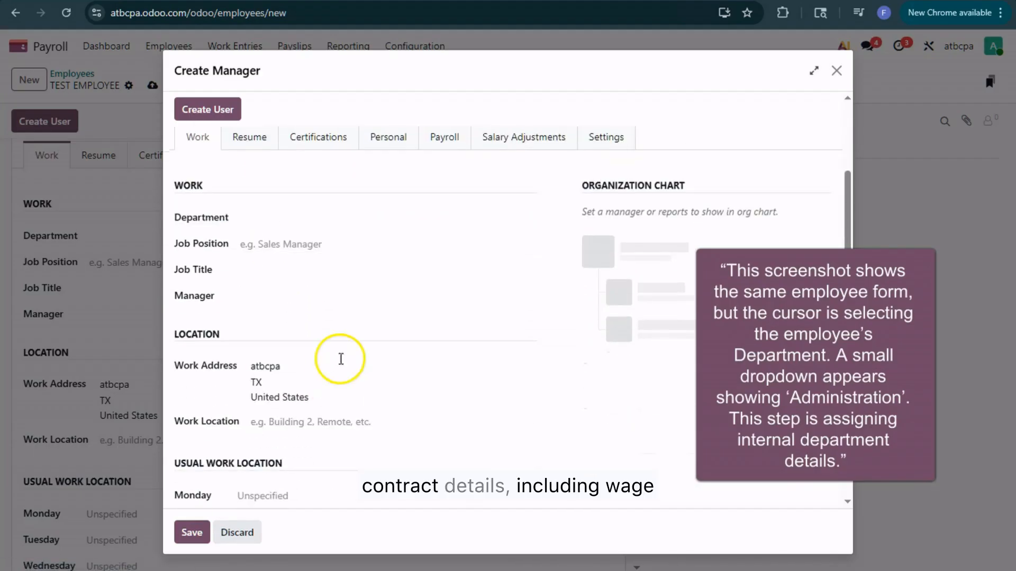
scroll(356, 344, "down", 5)
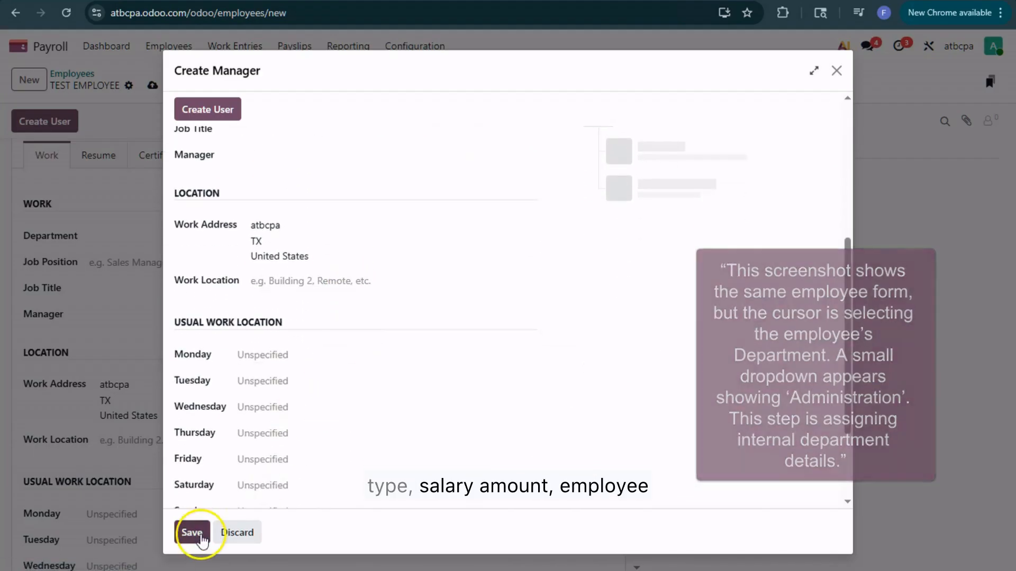
left_click(194, 533)
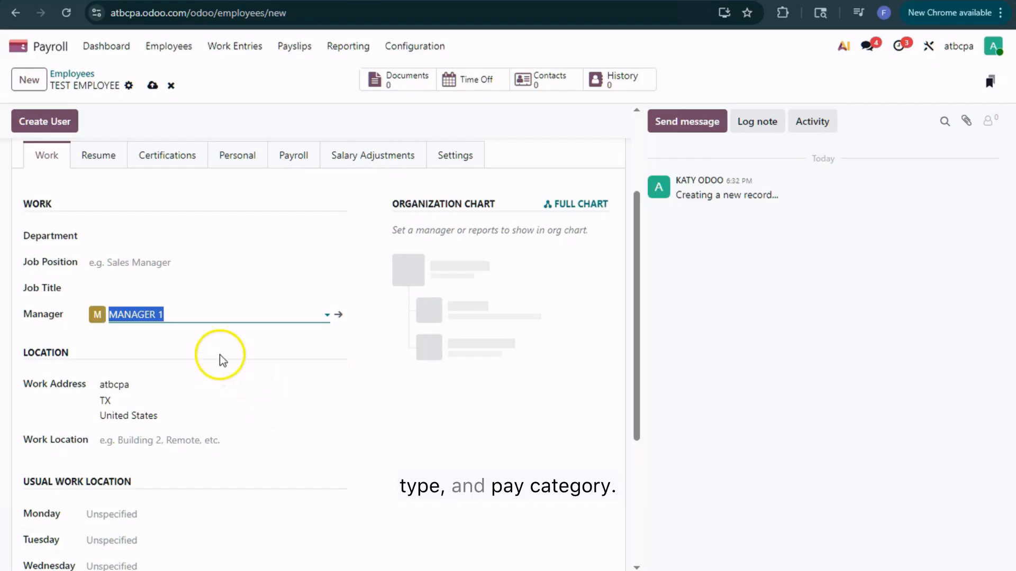
- Assign the employee to the Administration department and set the job title to ADMIN STAFF
scroll(201, 316, "up", 3)
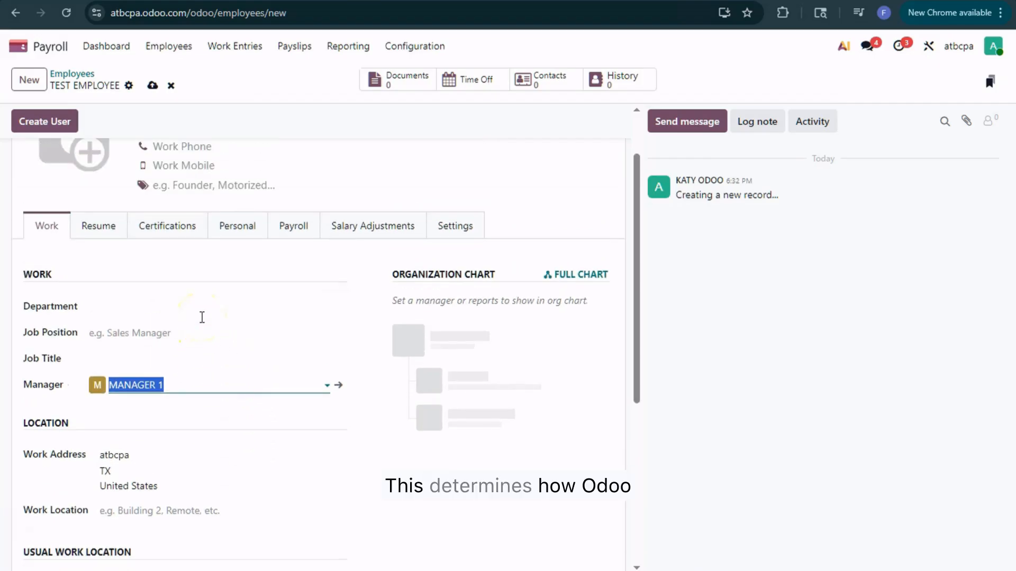
left_click(202, 304)
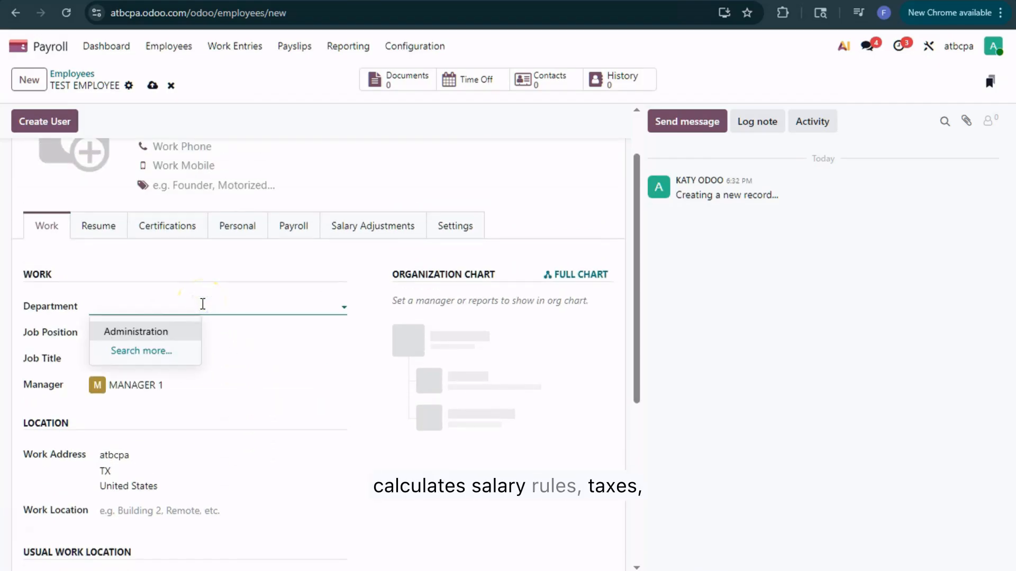
left_click(170, 330)
scroll(243, 349, "down", 3)
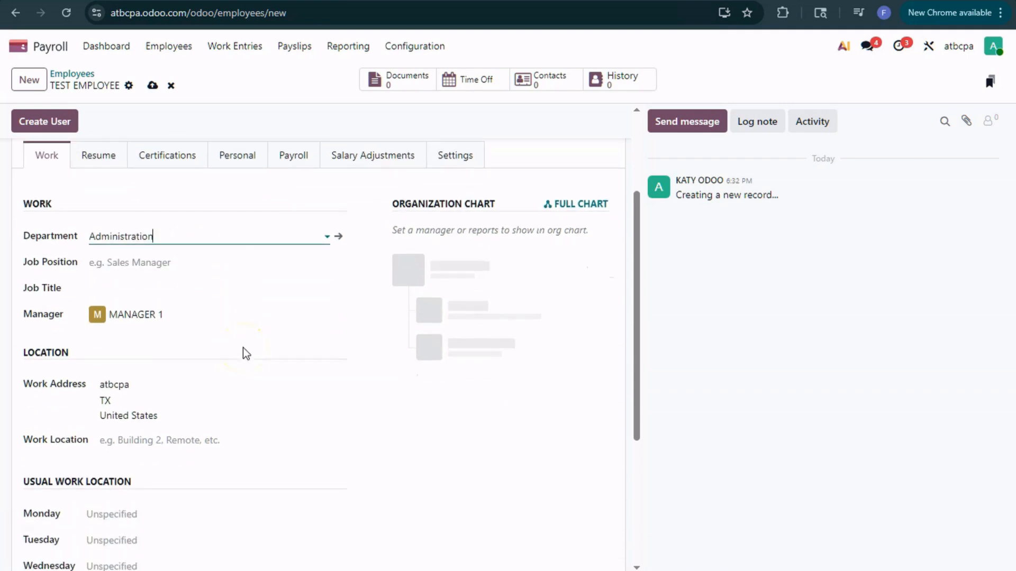
left_click(204, 288)
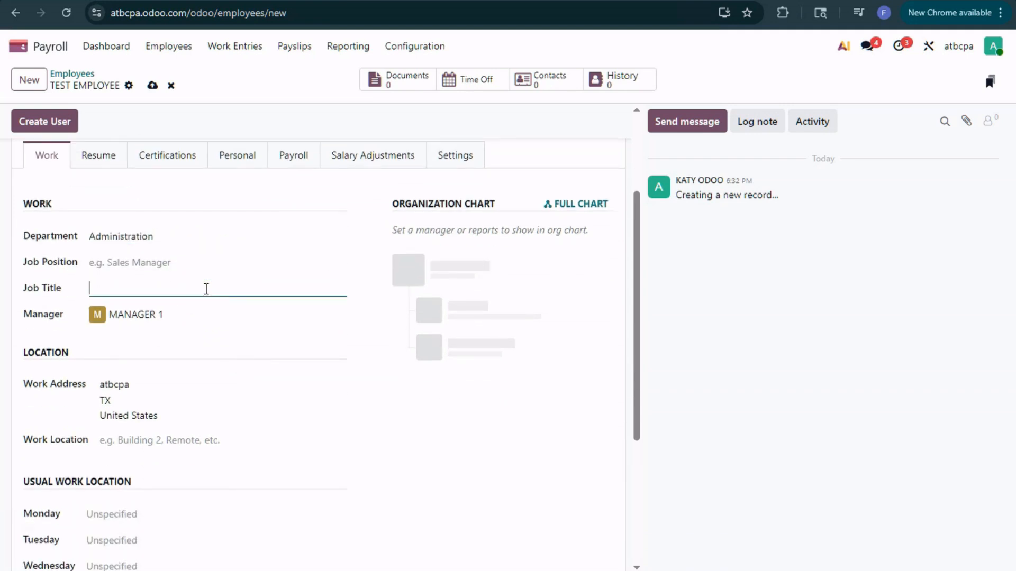
type("ADMIN")
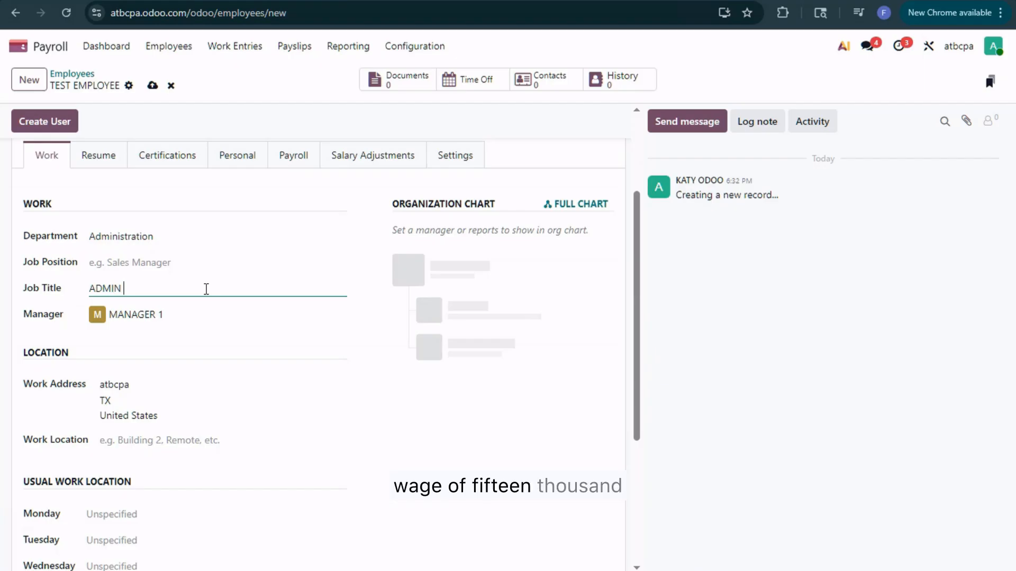
type(" STAFF")
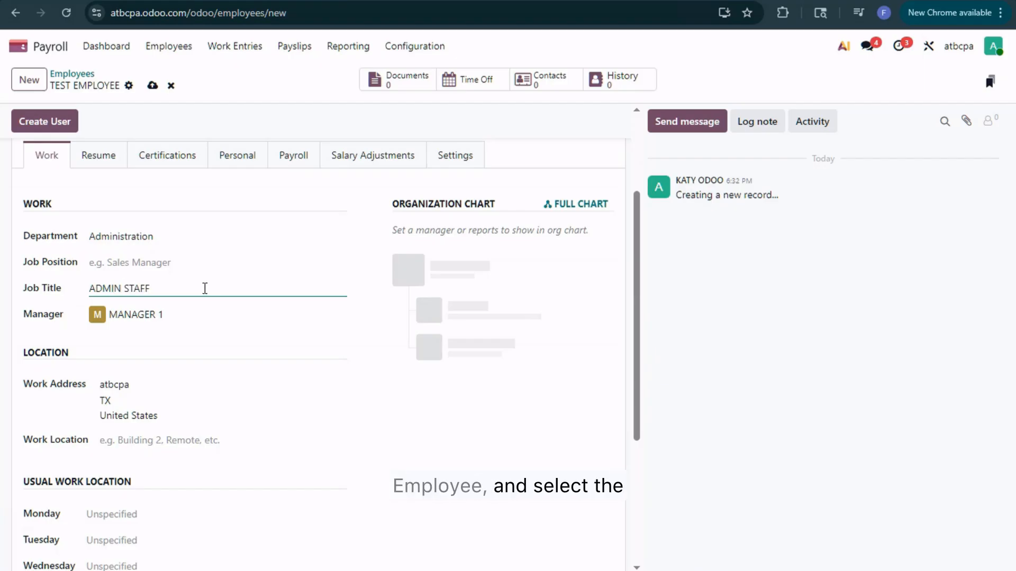
- Examine the employee's work location and note fields, followed by the Resume and Certifications sections
scroll(236, 358, "down", 3)
scroll(236, 363, "up", 3)
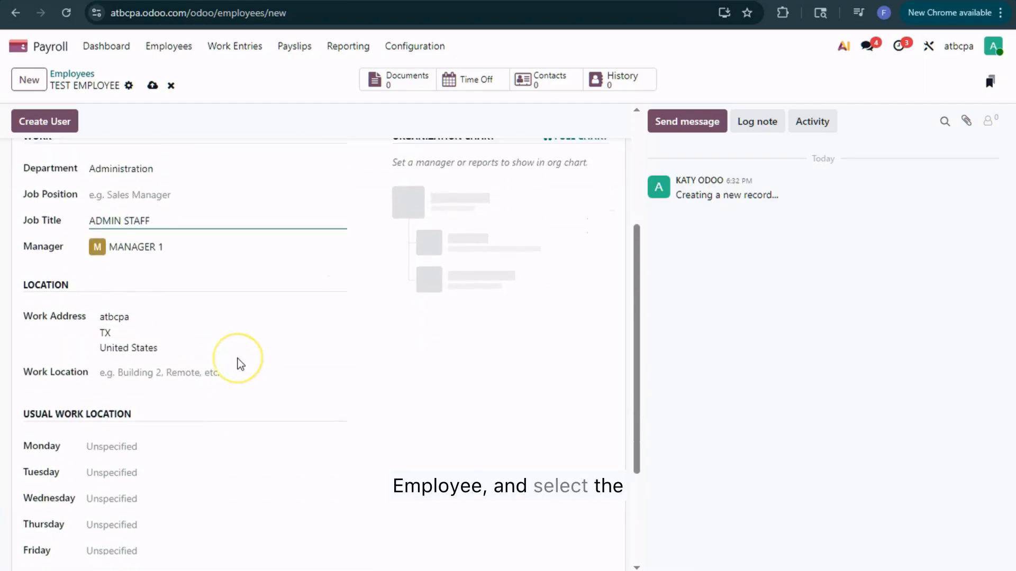
scroll(241, 364, "down", 4)
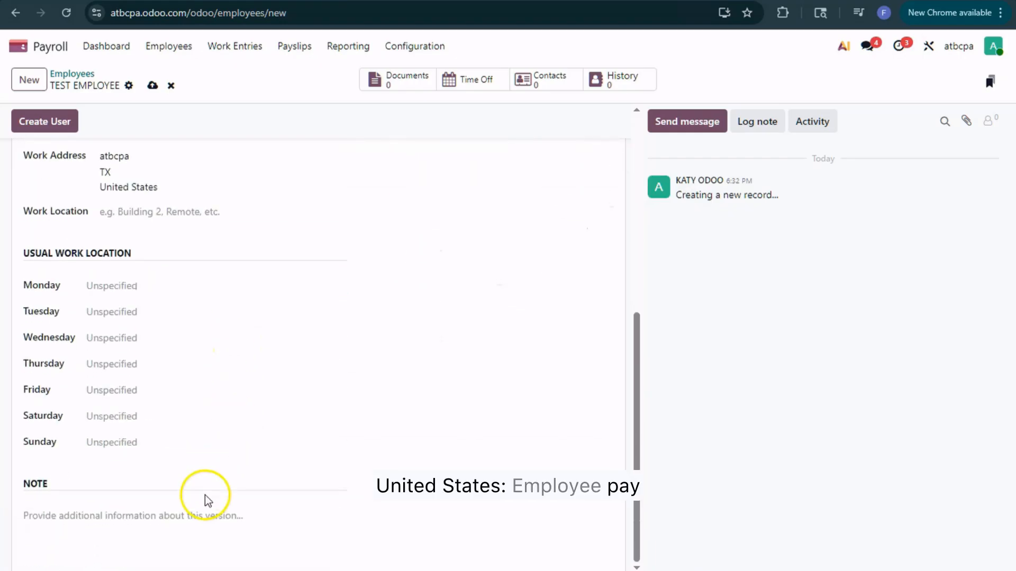
scroll(204, 495, "up", 1)
scroll(205, 495, "down", 1)
scroll(204, 495, "up", 4)
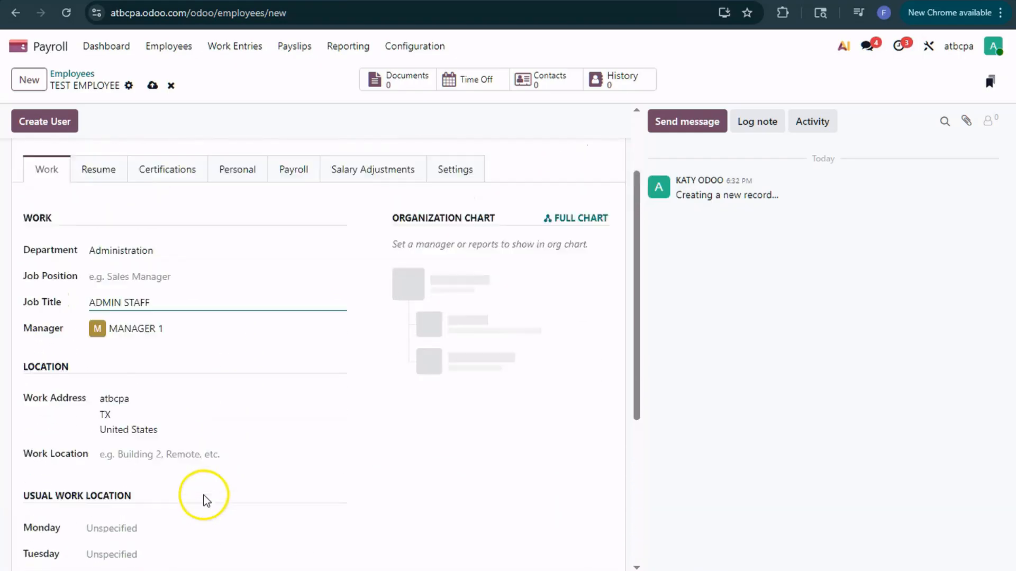
scroll(204, 495, "up", 2)
left_click(113, 280)
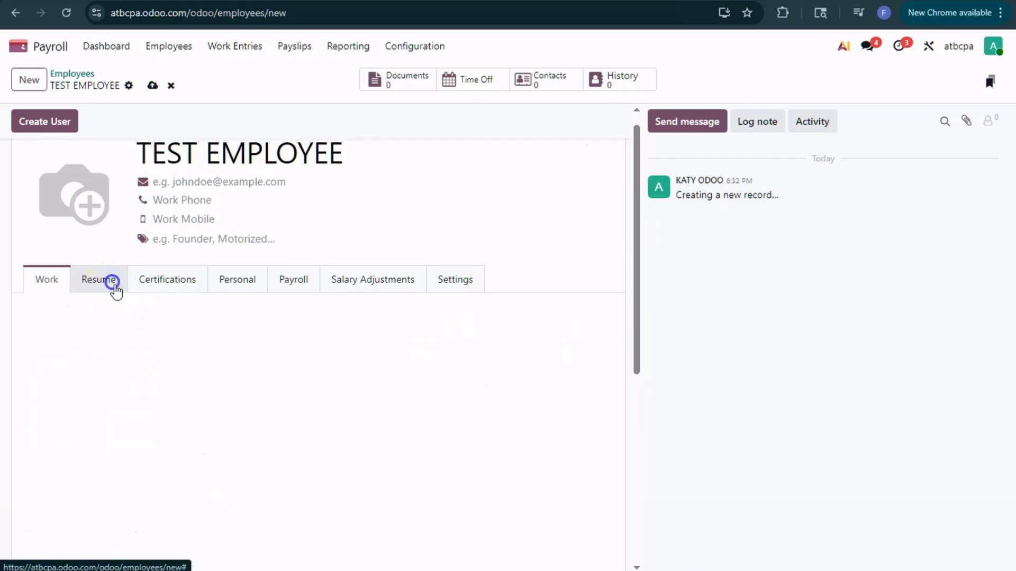
left_click(170, 306)
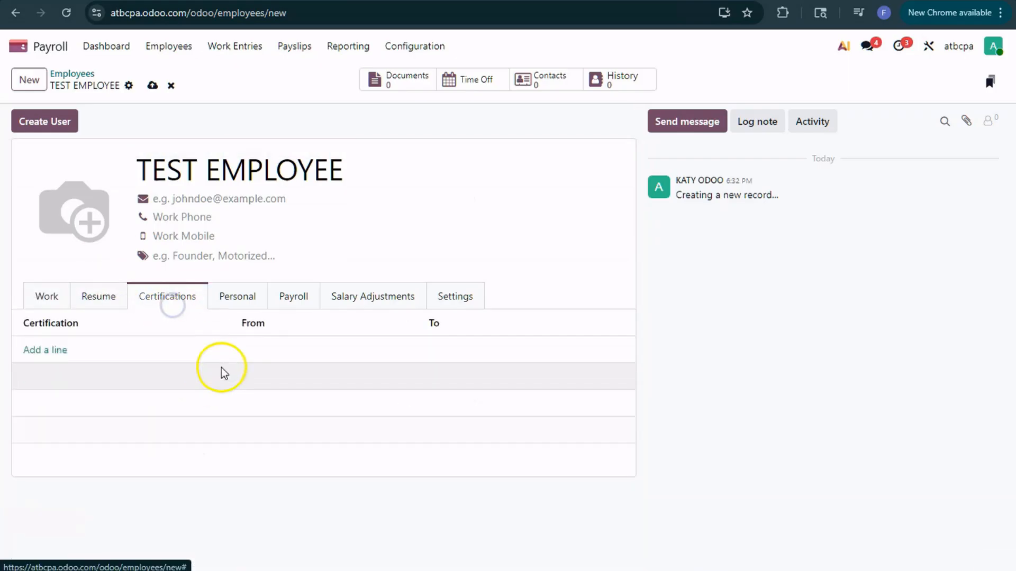
- Set the nationality to United States in the employee's personal citizenship details
left_click(235, 308)
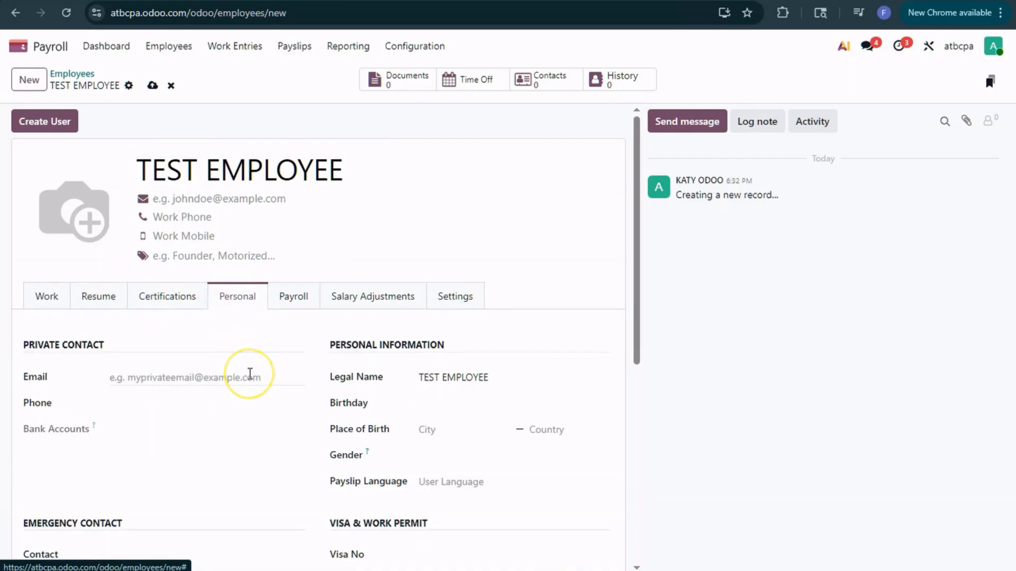
scroll(193, 386, "down", 1)
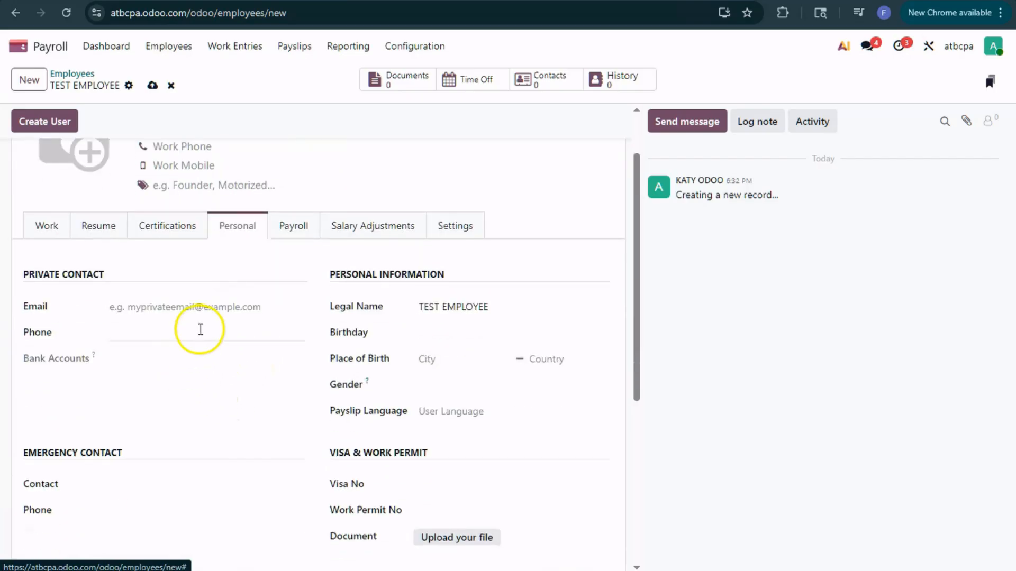
scroll(212, 352, "down", 2)
scroll(213, 355, "down", 2)
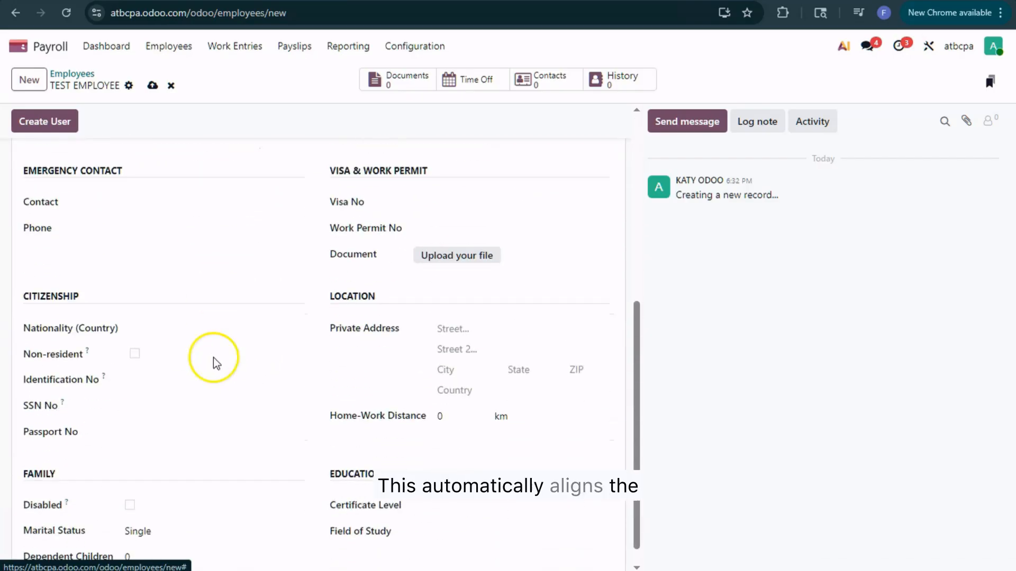
scroll(214, 358, "down", 1)
left_click(209, 307)
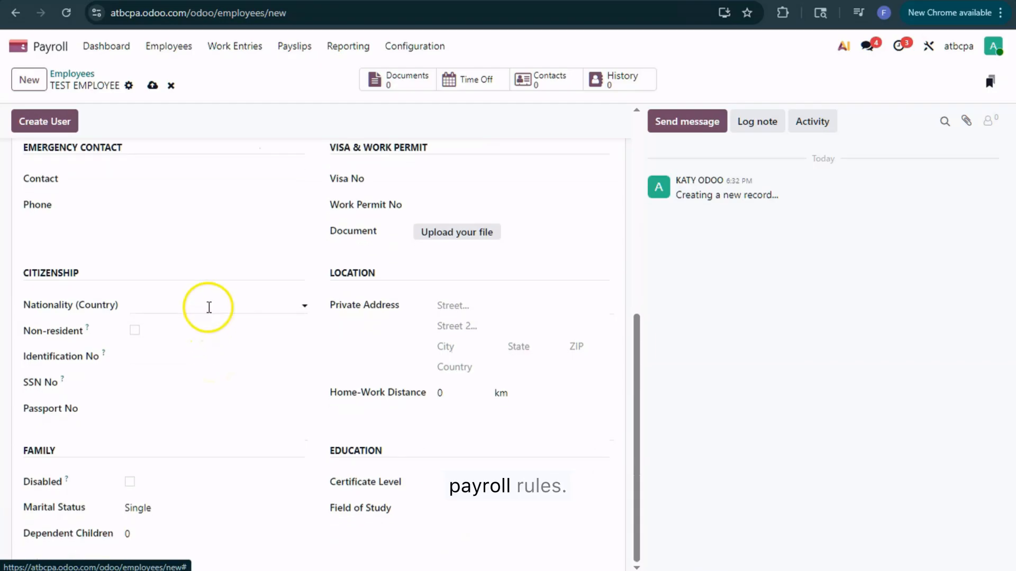
type("UNITE")
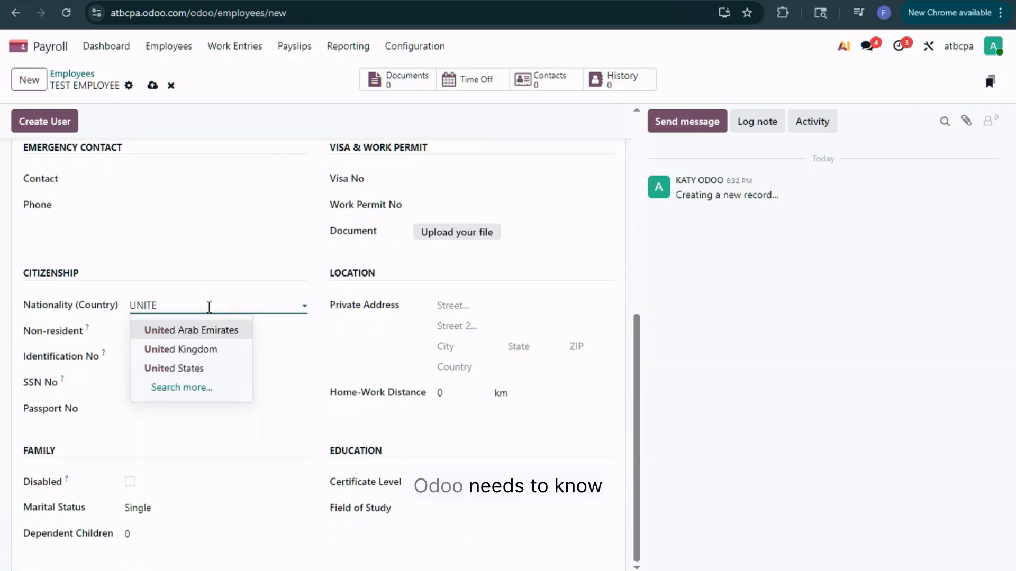
left_click(214, 369)
- Set the marital status to Married in the employee's family details
left_click(157, 375)
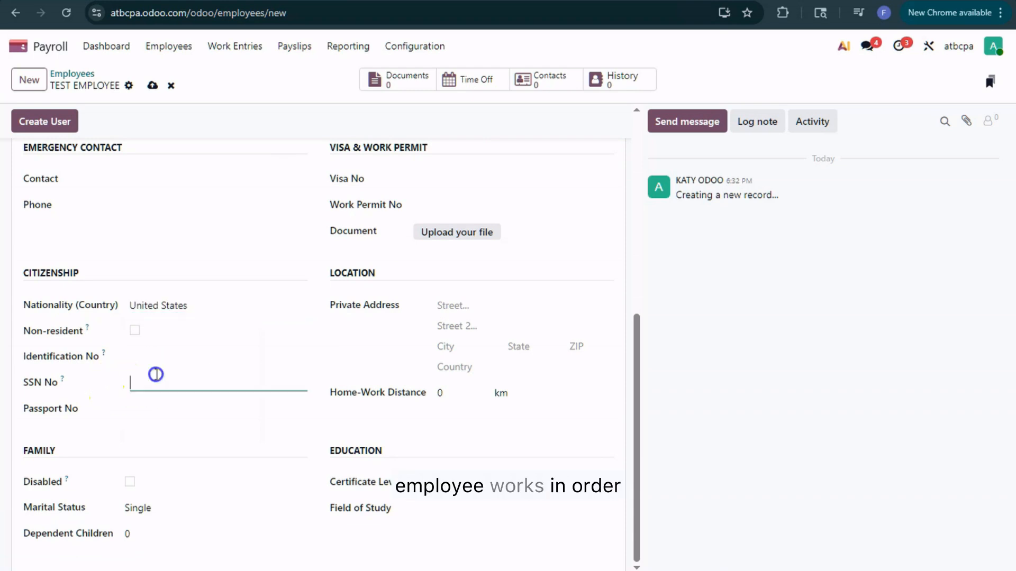
left_click(156, 406)
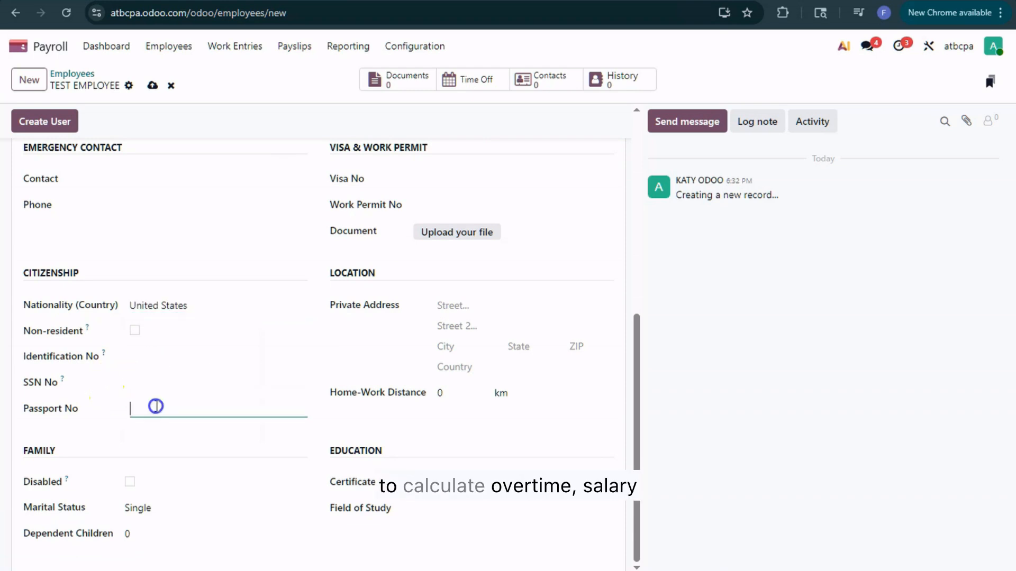
left_click(144, 507)
left_click(175, 434)
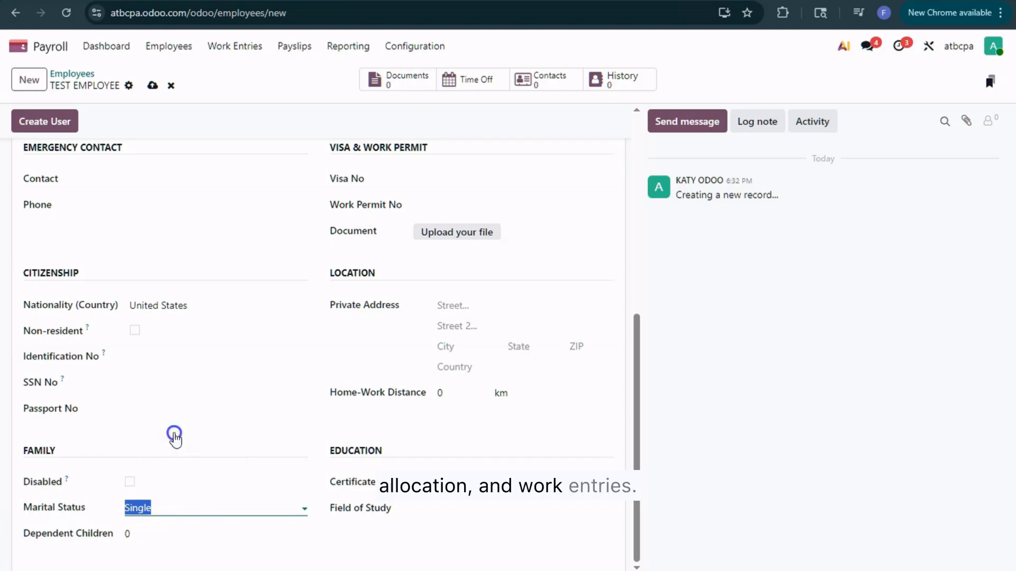
scroll(194, 524, "down", 1)
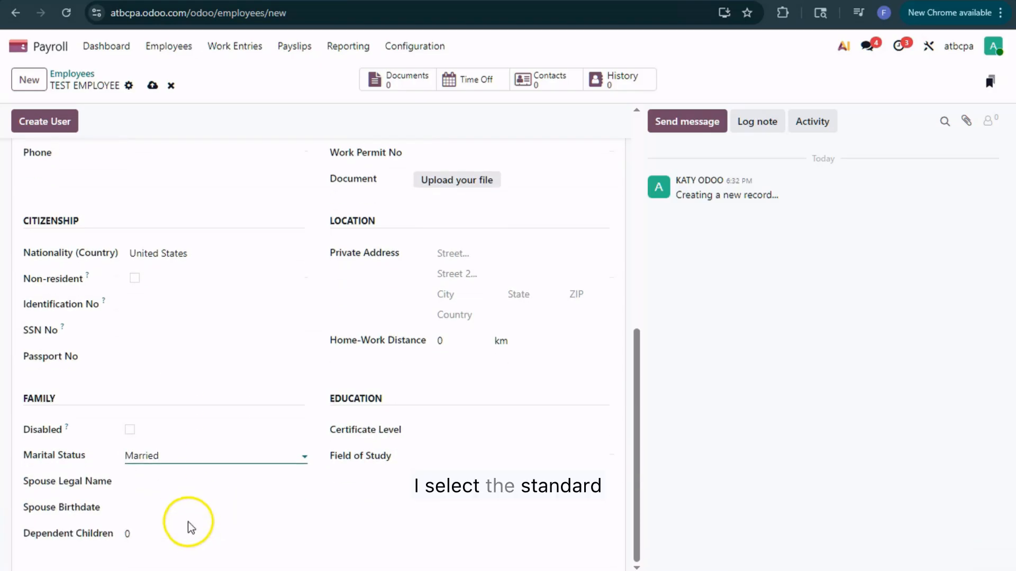
left_click(175, 530)
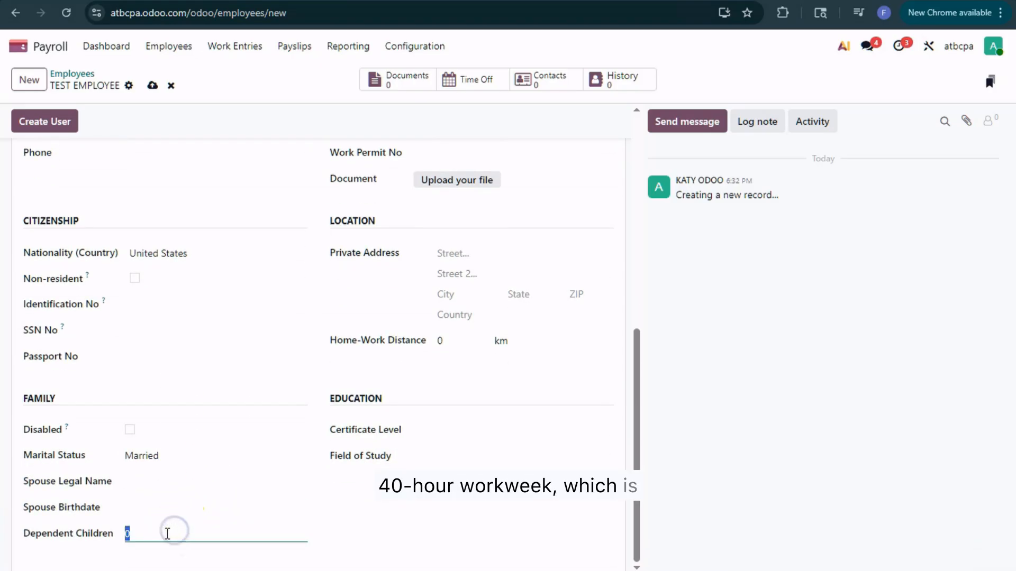
- In the employee's payroll details, start the contract on November 1, 2025 and set the monthly wage to $15,000
scroll(219, 417, "up", 6)
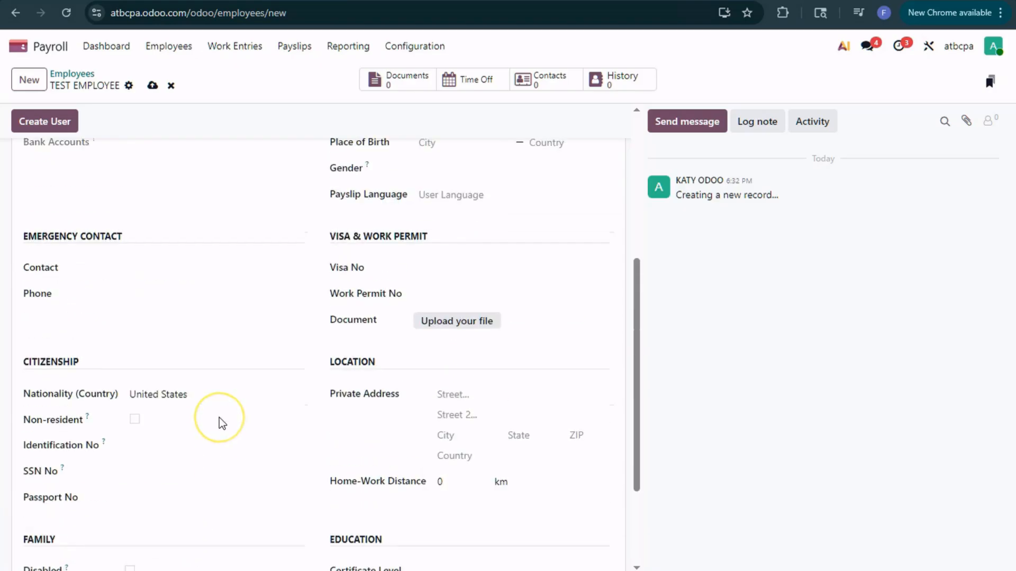
scroll(220, 417, "up", 3)
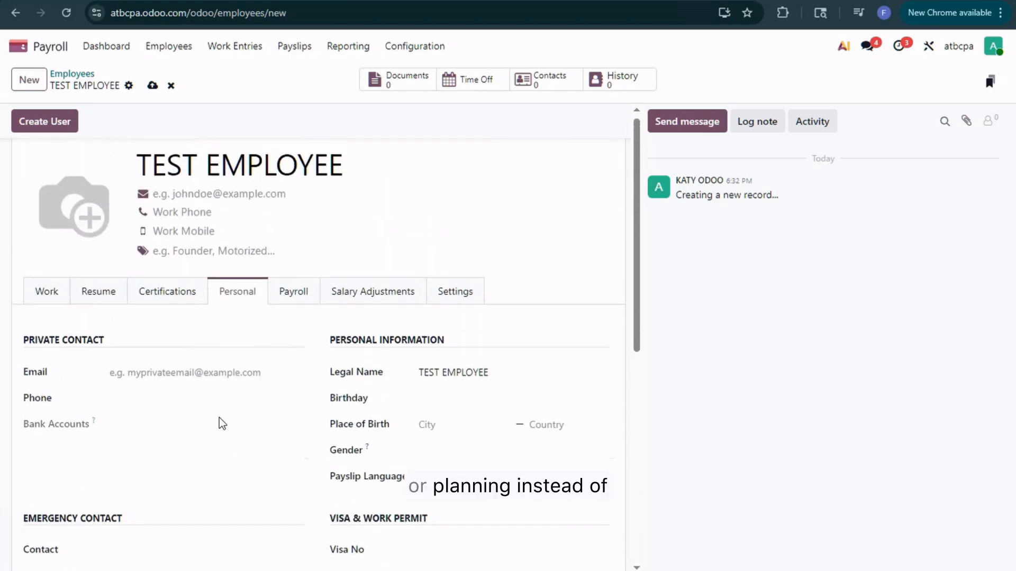
left_click(226, 358)
left_click(291, 292)
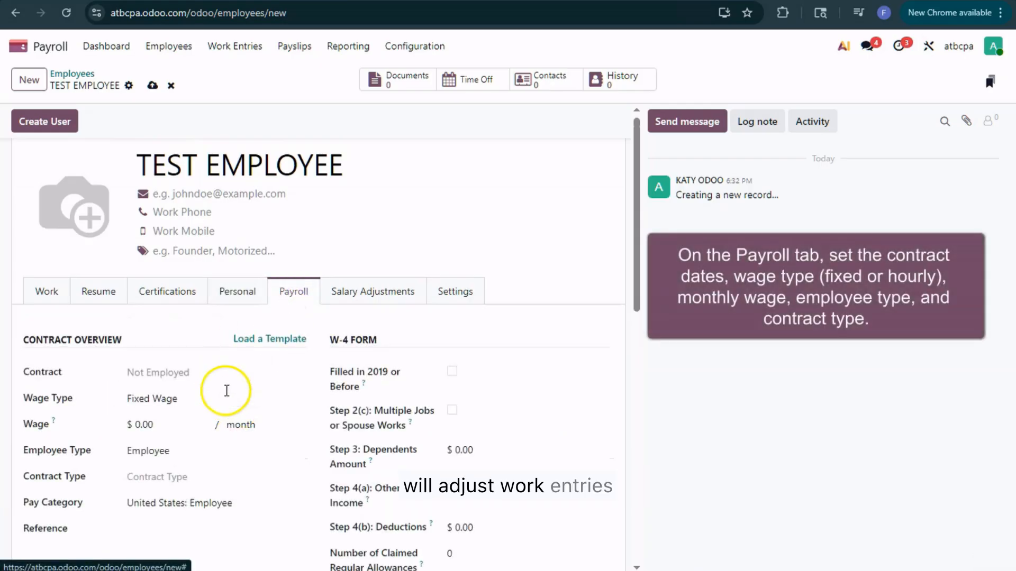
left_click(173, 378)
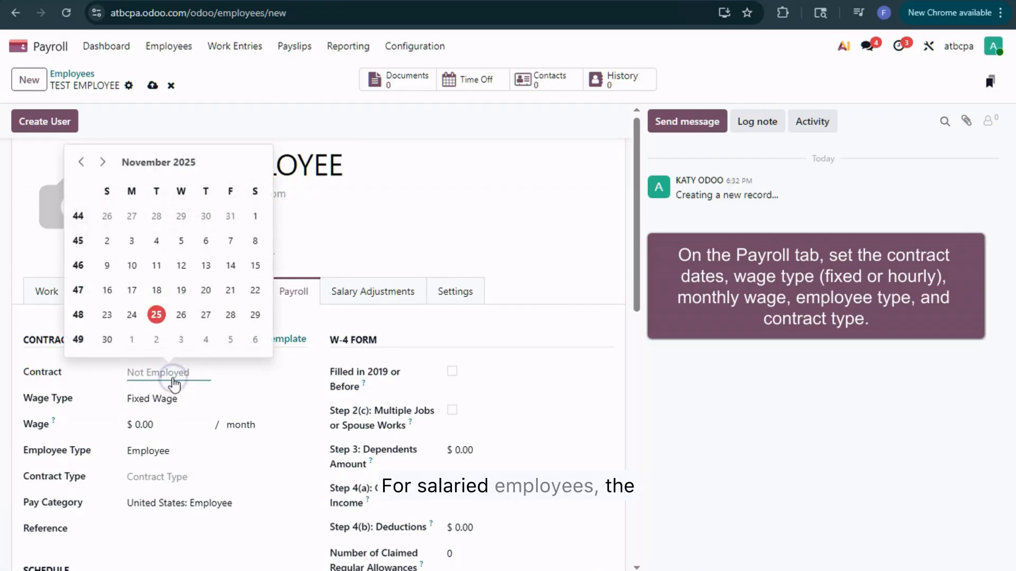
left_click(241, 222)
left_click(252, 218)
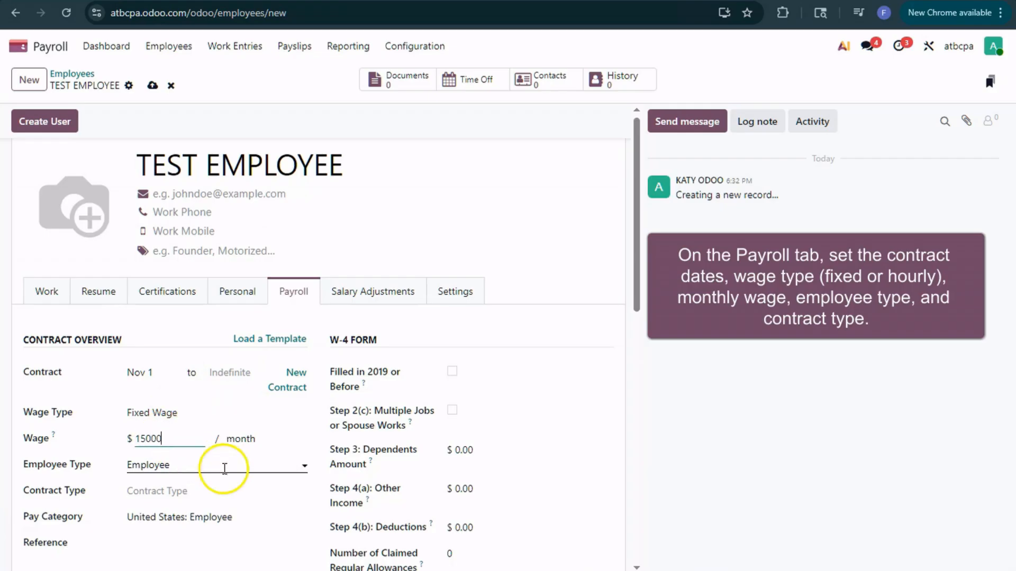
- Set the employee type to Employee and the contract type to Permanent in the contract overview
scroll(224, 469, "down", 1)
left_click(201, 396)
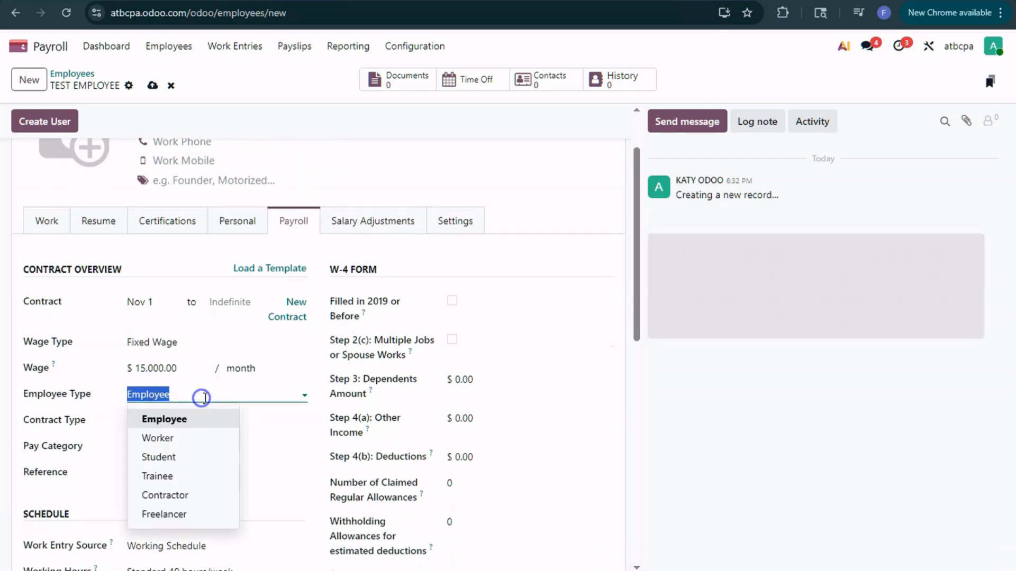
left_click(194, 419)
left_click(213, 420)
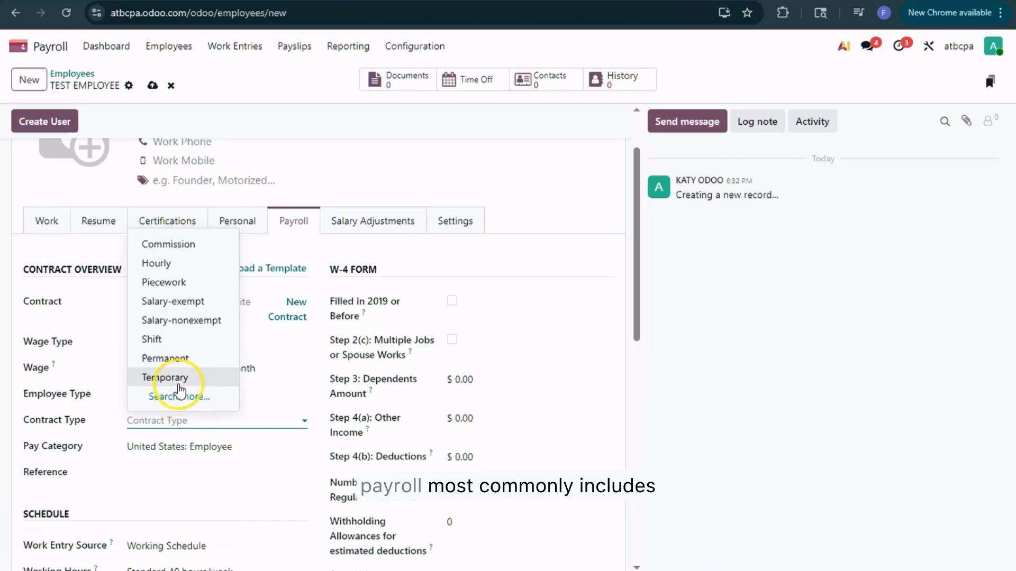
left_click(185, 359)
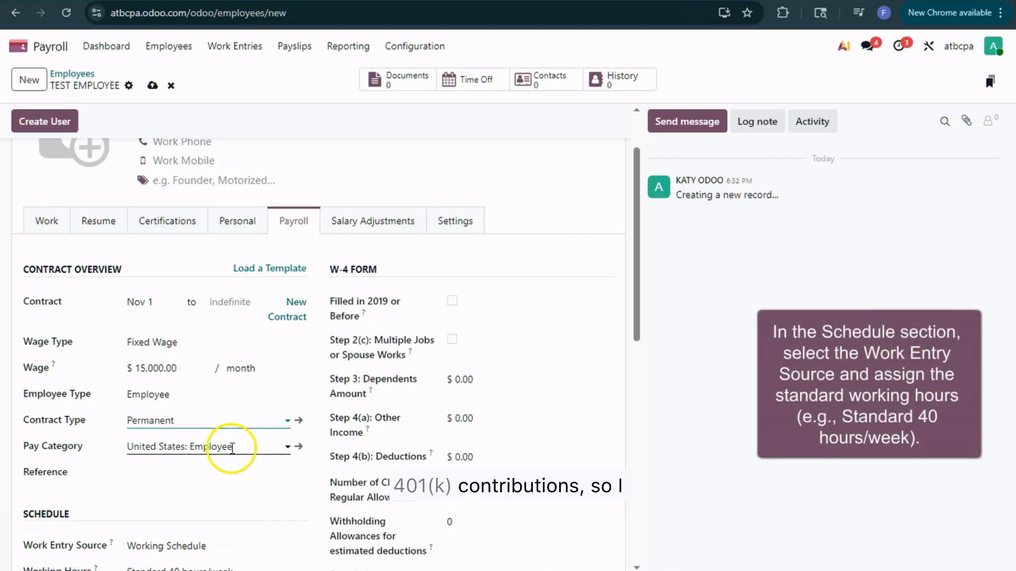
- Keep the schedule at Working Schedule and Standard 40 hours/week, and mark the employee as a Statutory Employee for the W-2 form
scroll(235, 472, "down", 5)
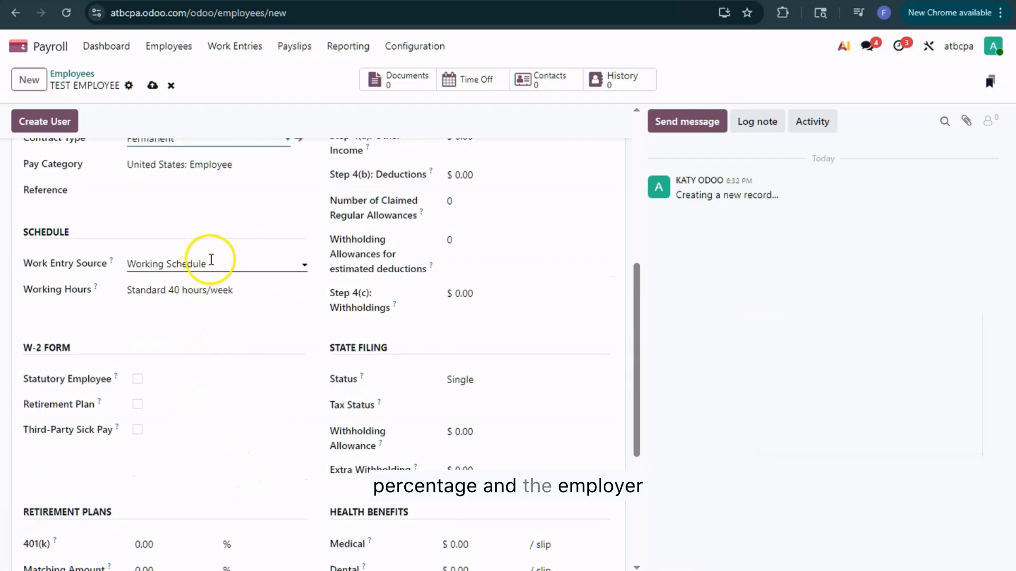
left_click(209, 262)
left_click(209, 262)
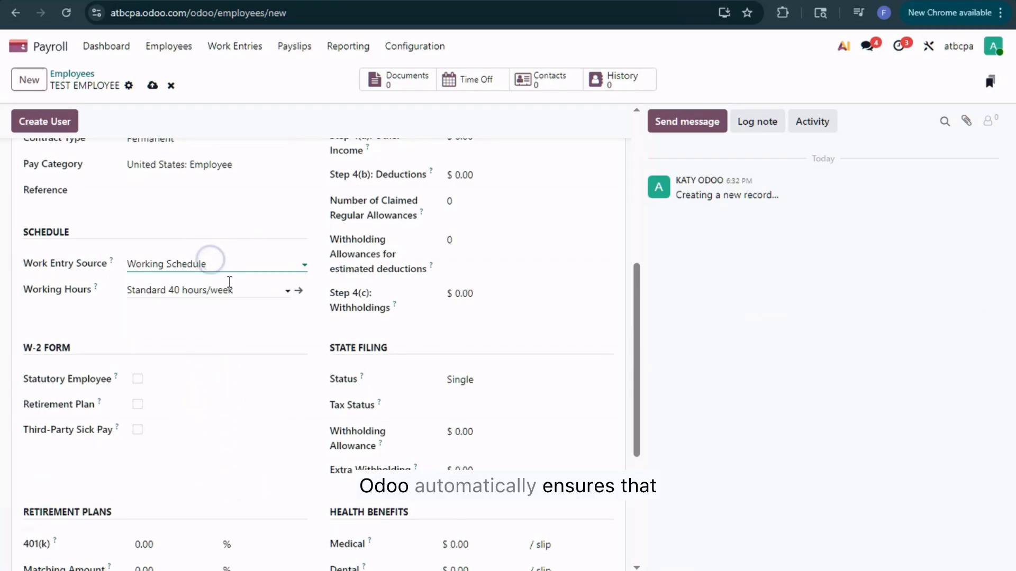
left_click(226, 281)
left_click(229, 281)
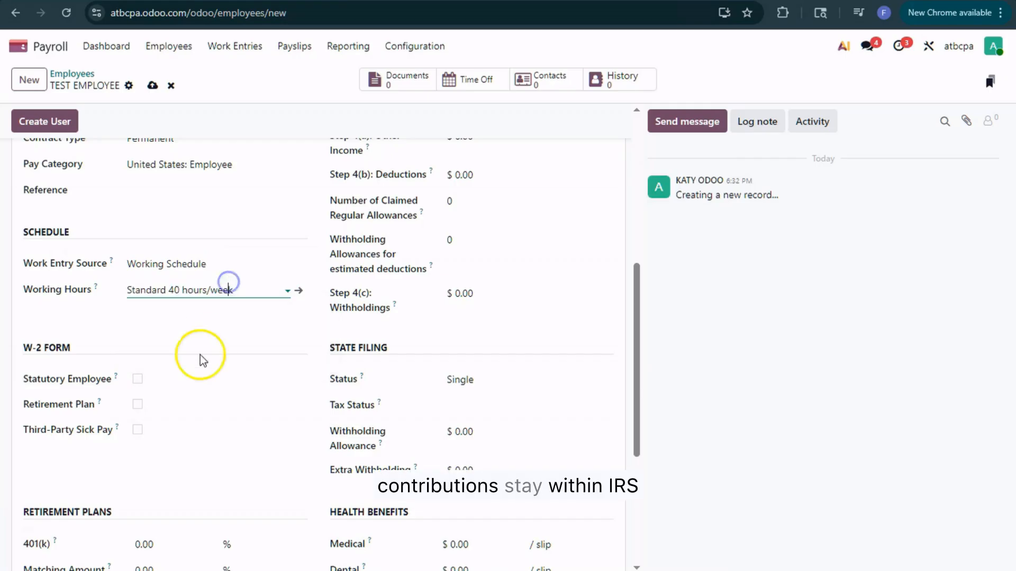
scroll(188, 360, "down", 3)
left_click(136, 238)
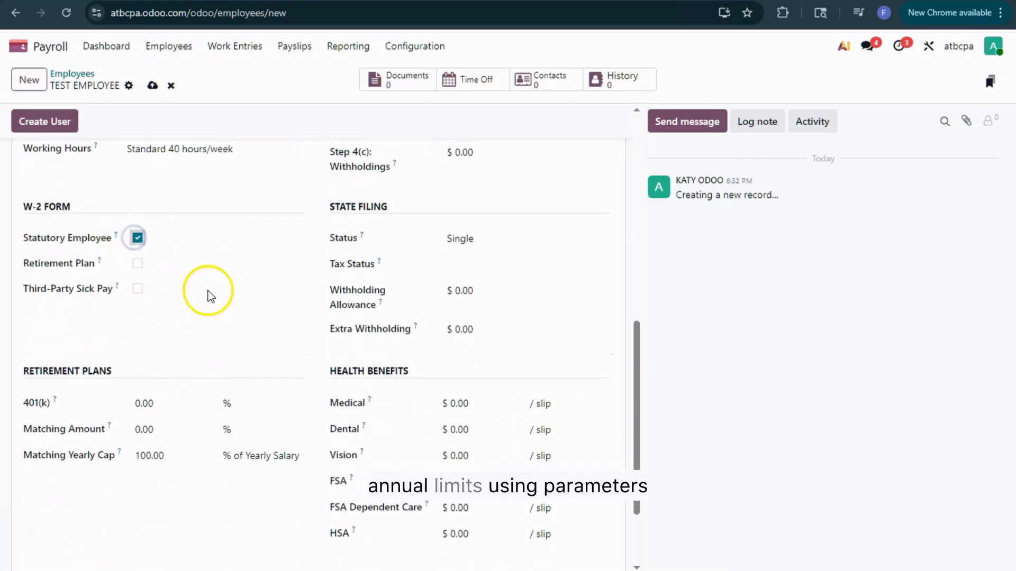
- In the retirement plans, set the 401(k) contribution to 5% and the matching amount to 5%
scroll(209, 296, "down", 2)
left_click(183, 296)
type("5")
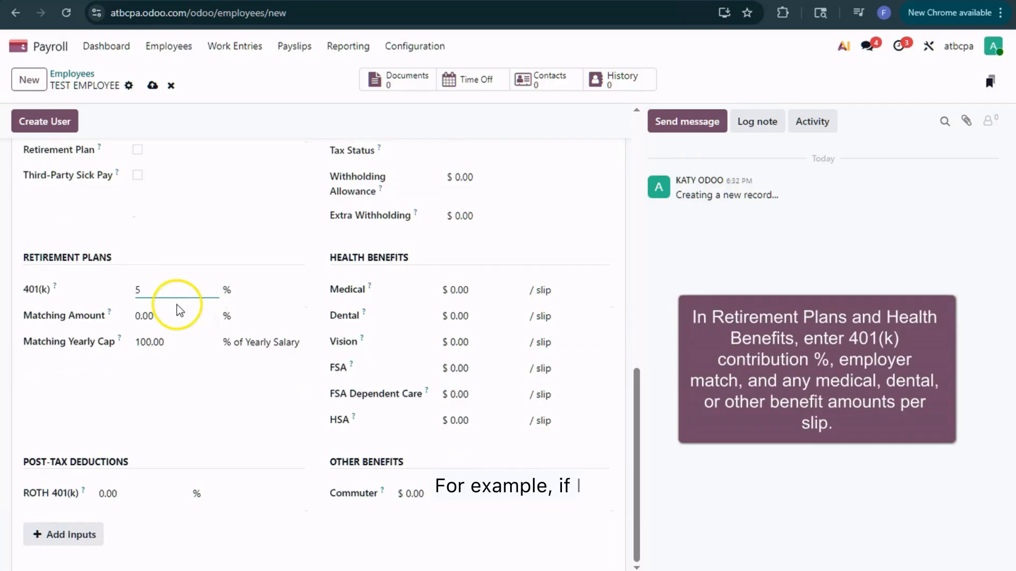
left_click(177, 314)
type("5")
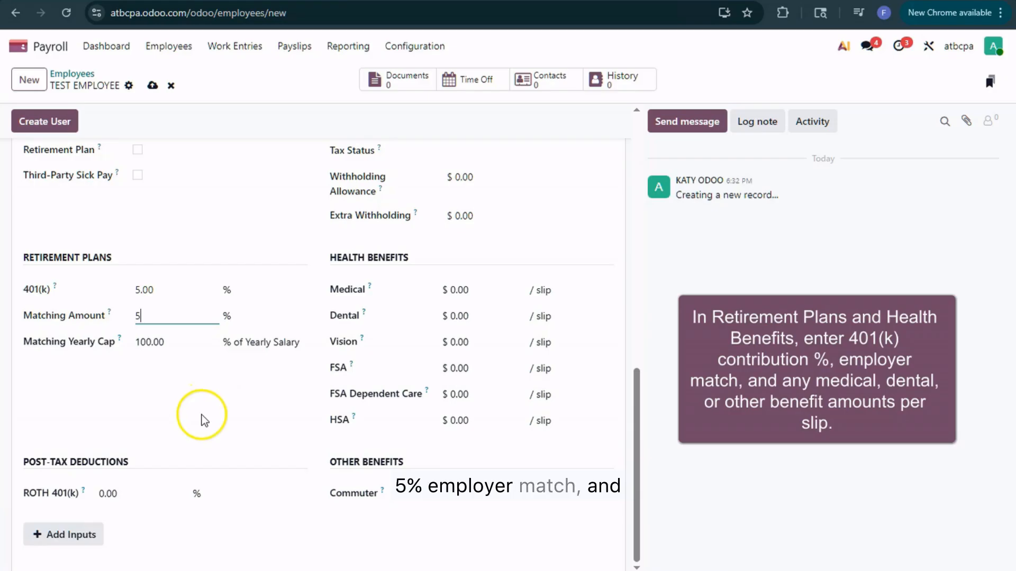
- Set the W-4 Step 3 dependents amount to $2
scroll(201, 415, "up", 5)
scroll(361, 336, "up", 4)
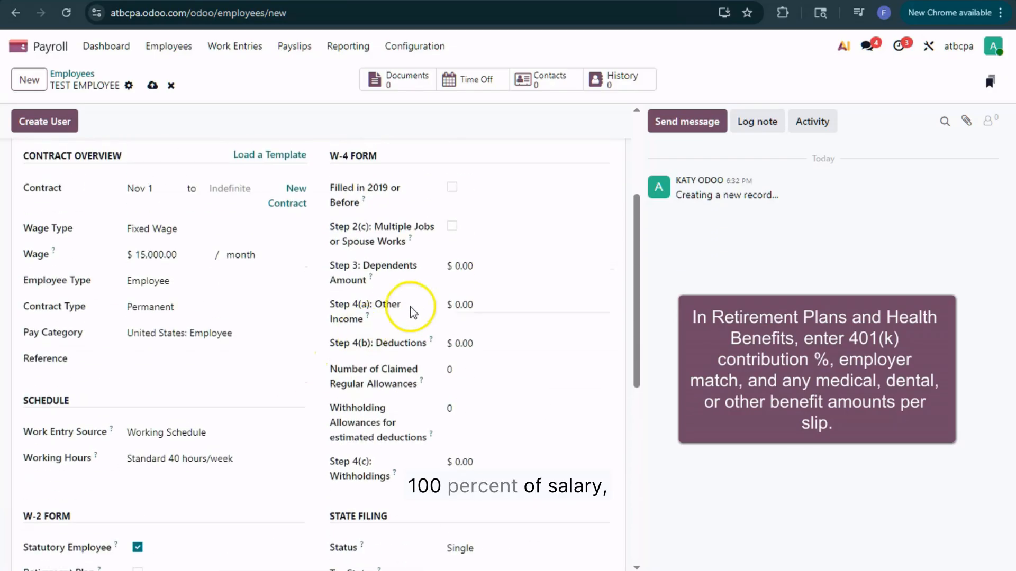
left_click(484, 336)
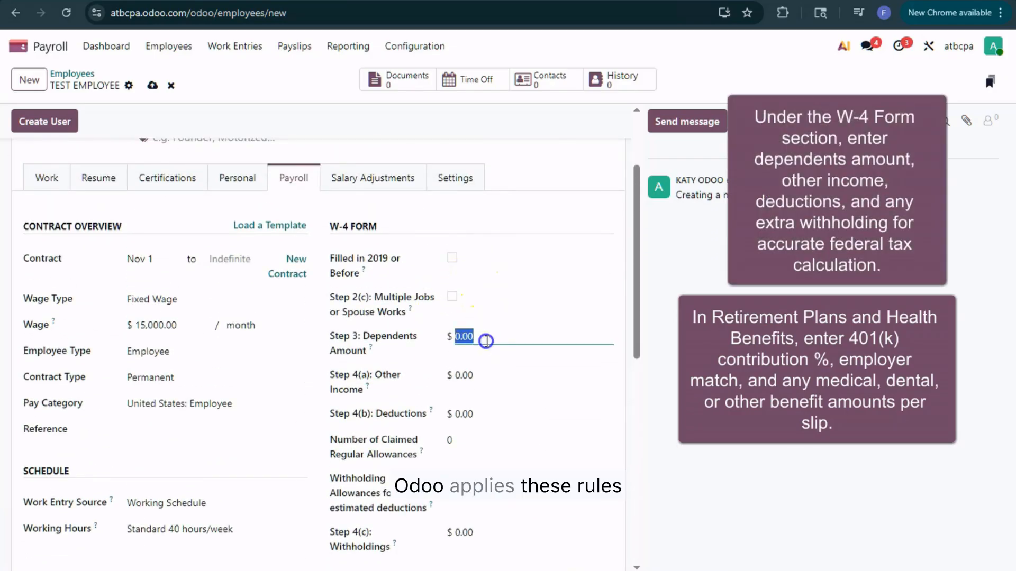
type("2")
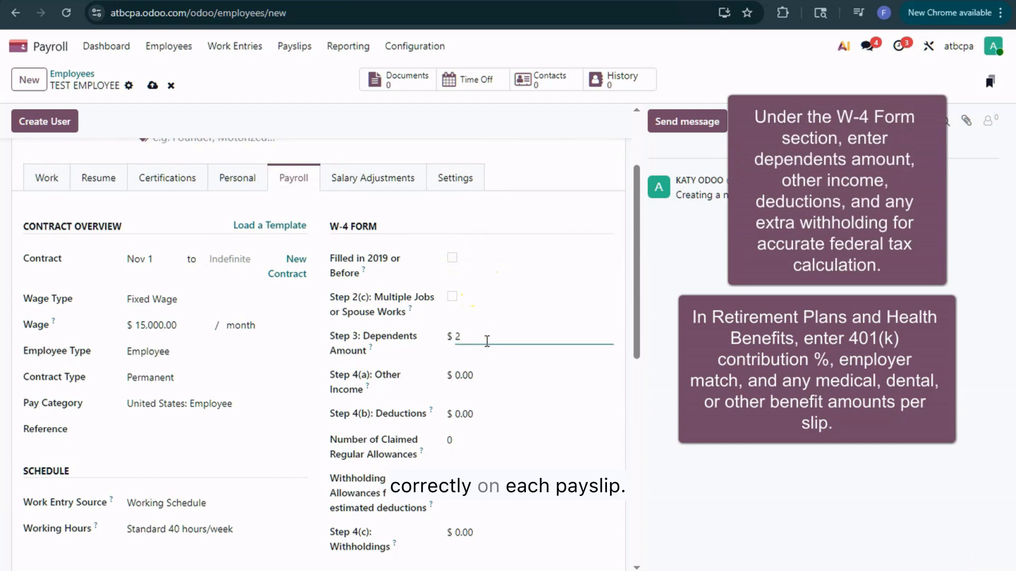
left_click(512, 375)
- Set the state filing status to Married/RDP filing jointly
scroll(521, 433, "down", 1)
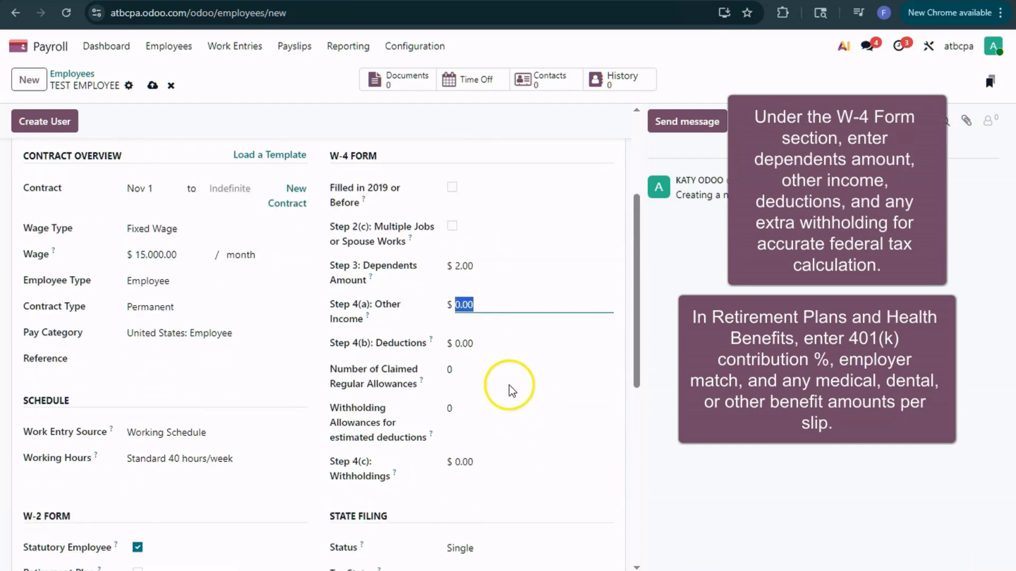
scroll(509, 385, "down", 2)
scroll(509, 385, "down", 1)
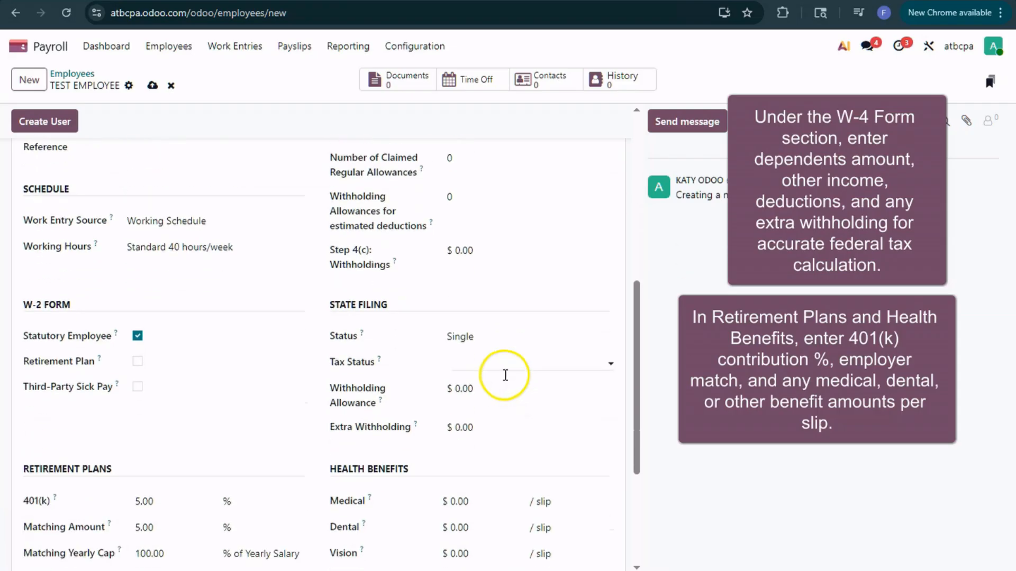
left_click(500, 344)
left_click(511, 381)
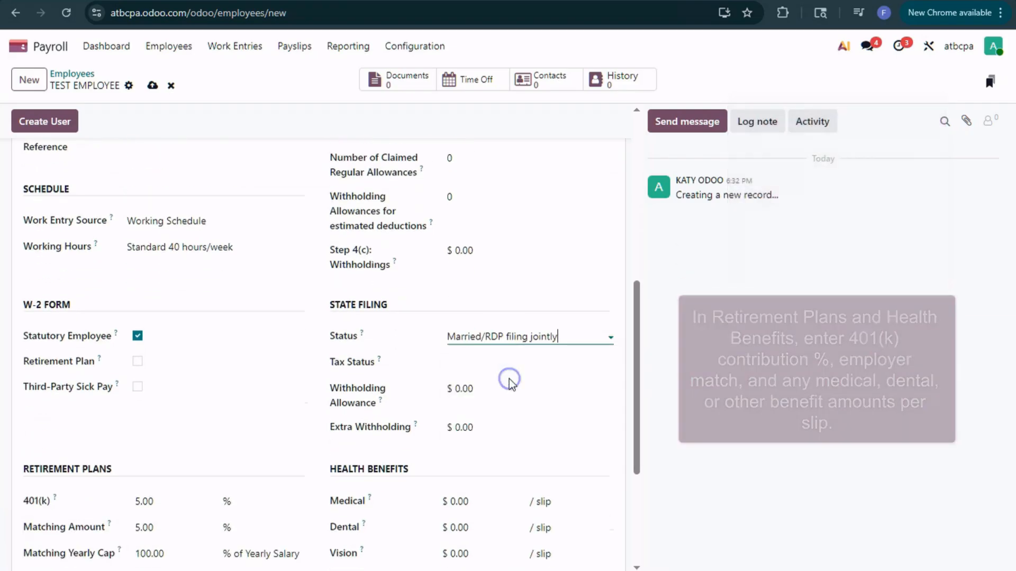
- Examine the state tax status field and the benefit fields, followed by the employee's salary adjustments and settings
scroll(487, 376, "down", 1)
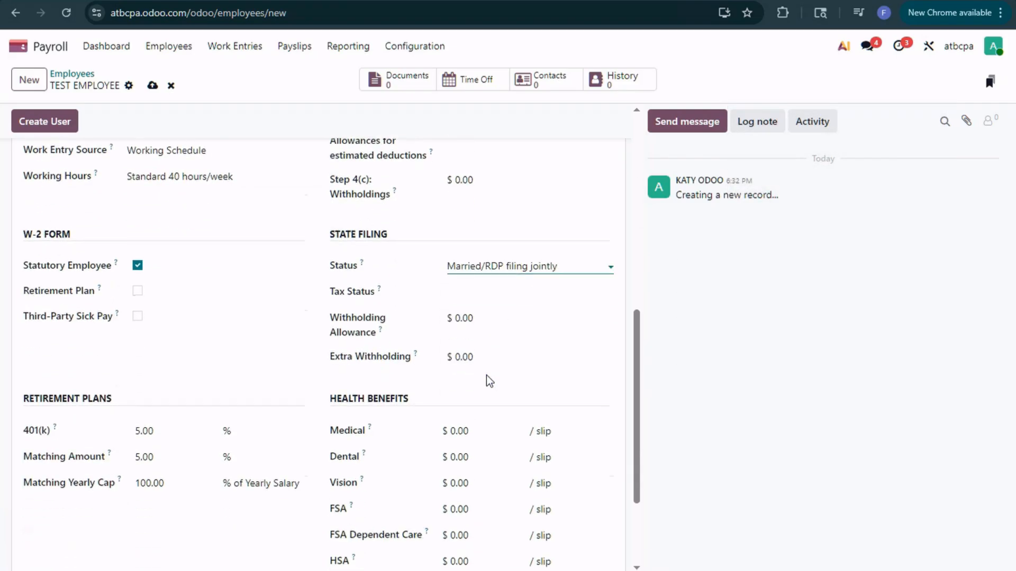
left_click(504, 294)
left_click(503, 295)
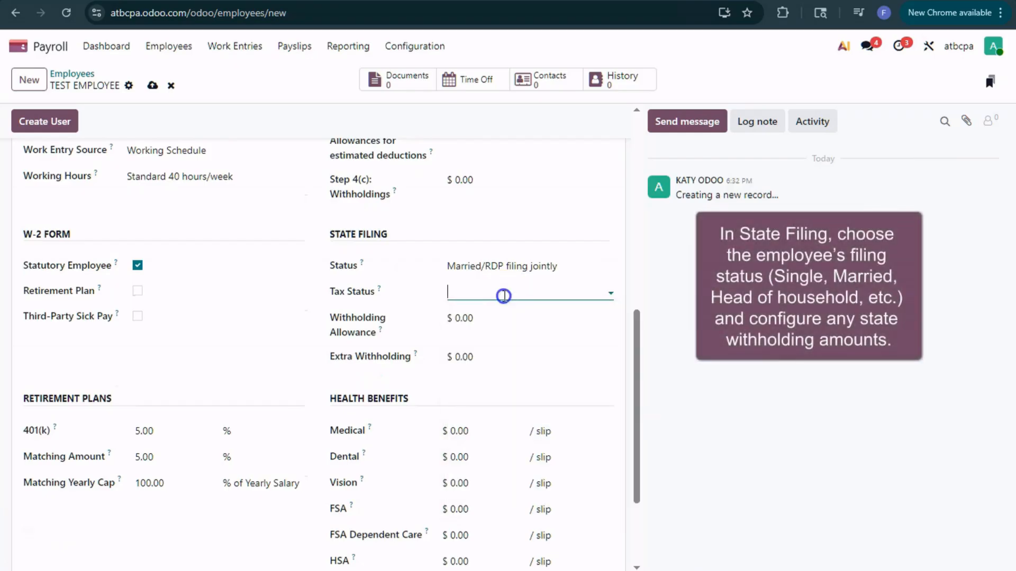
scroll(485, 337, "down", 2)
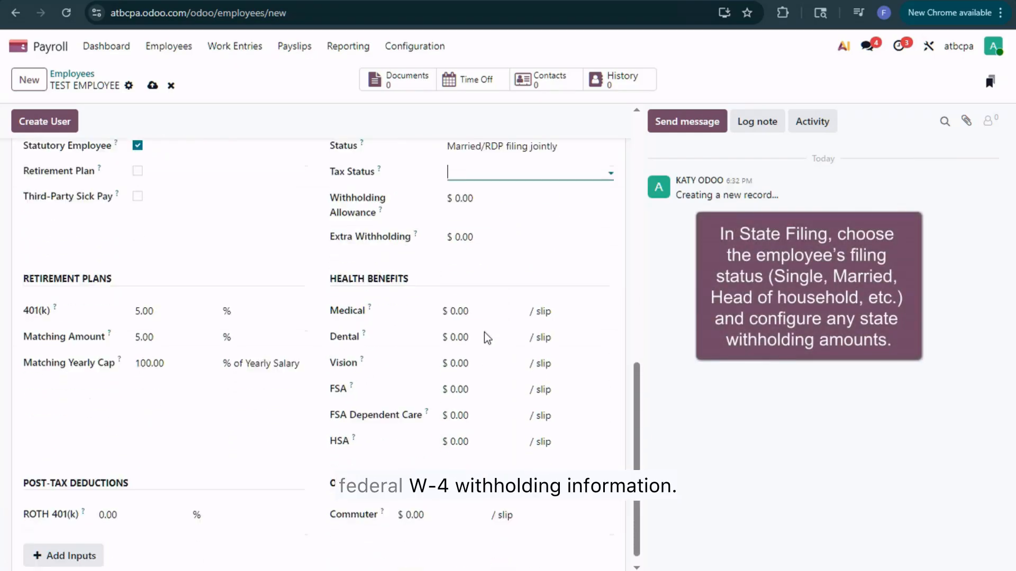
scroll(476, 354, "up", 8)
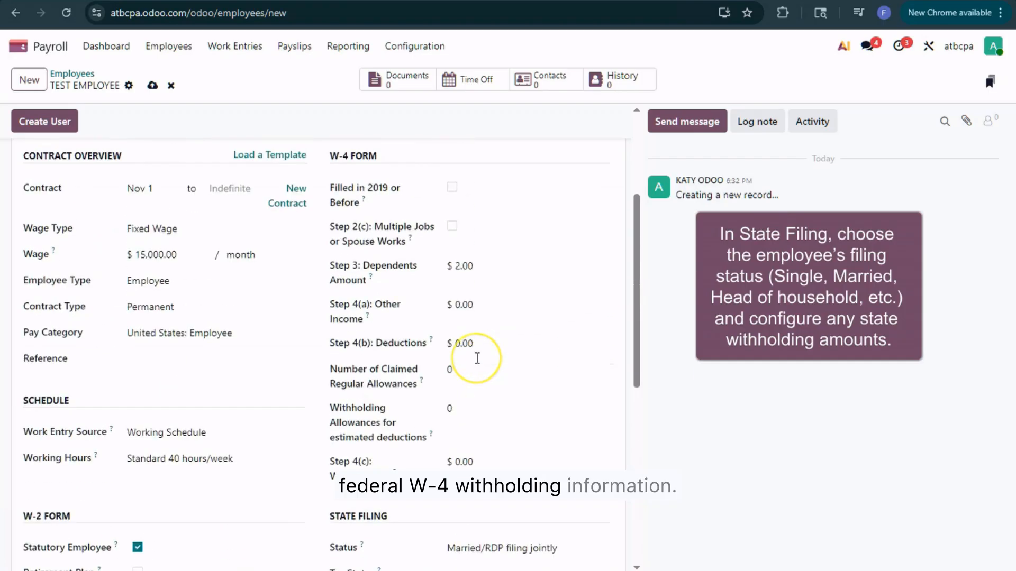
left_click(386, 298)
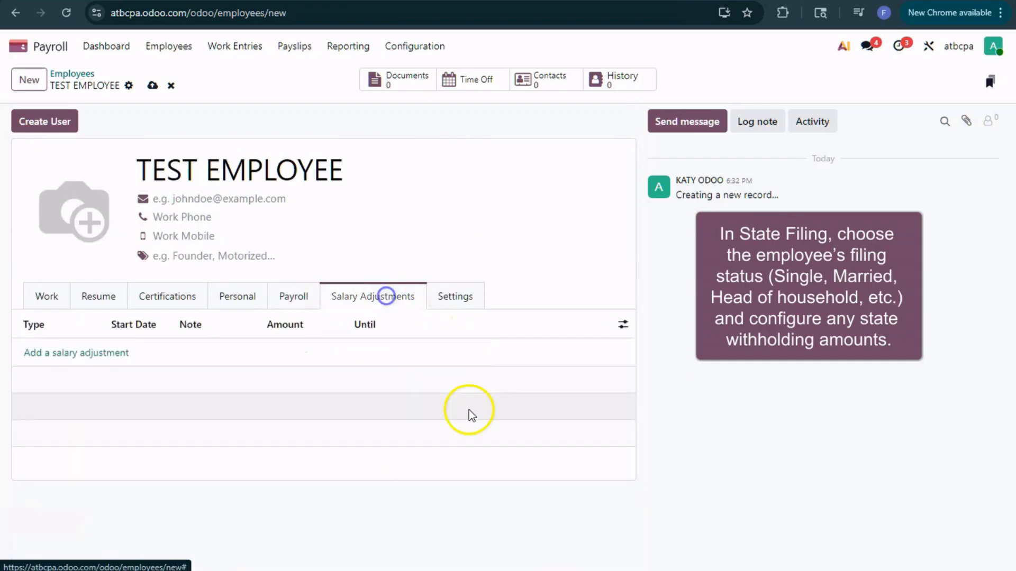
left_click(454, 296)
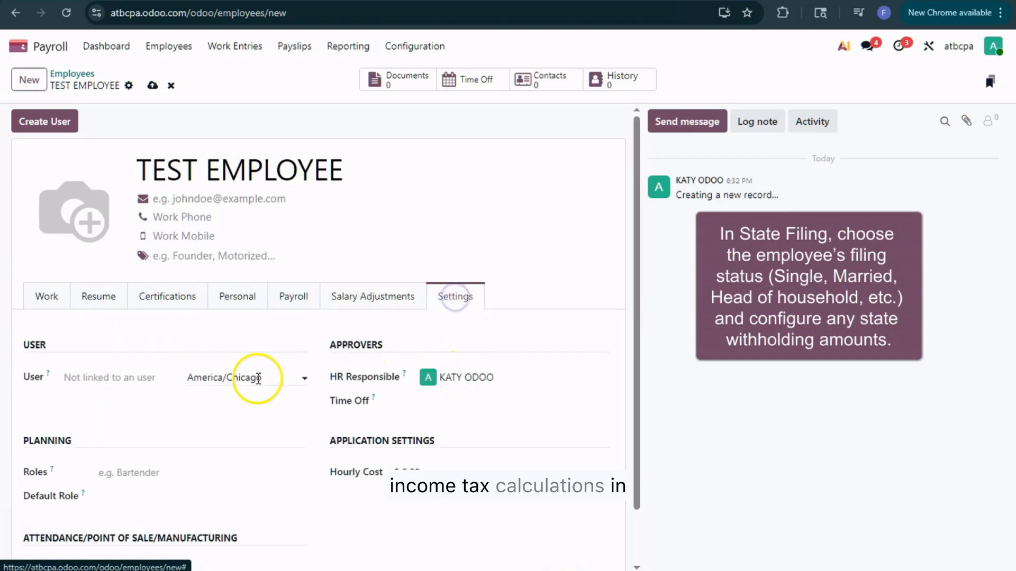
scroll(241, 378, "down", 1)
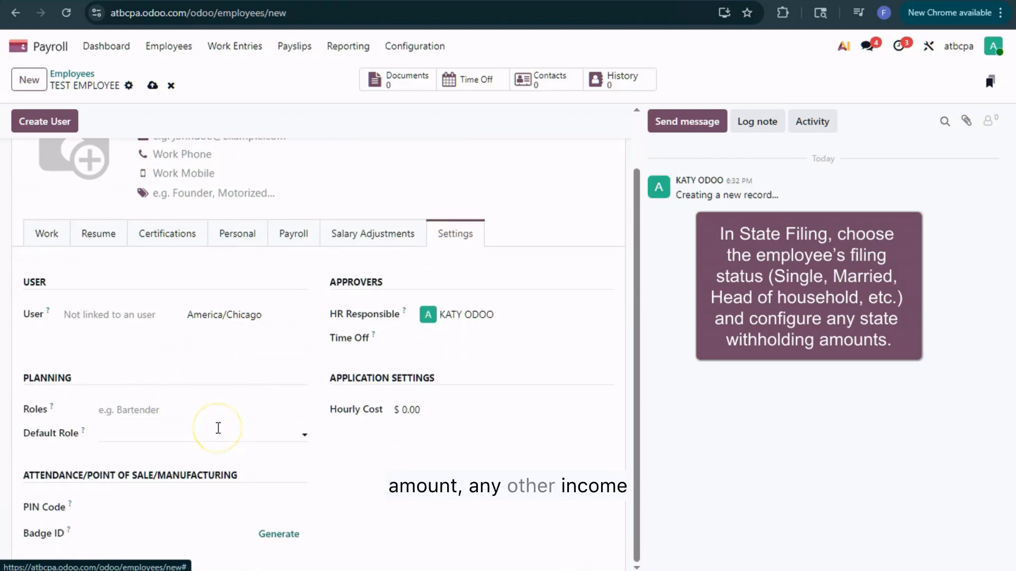
scroll(218, 427, "up", 1)
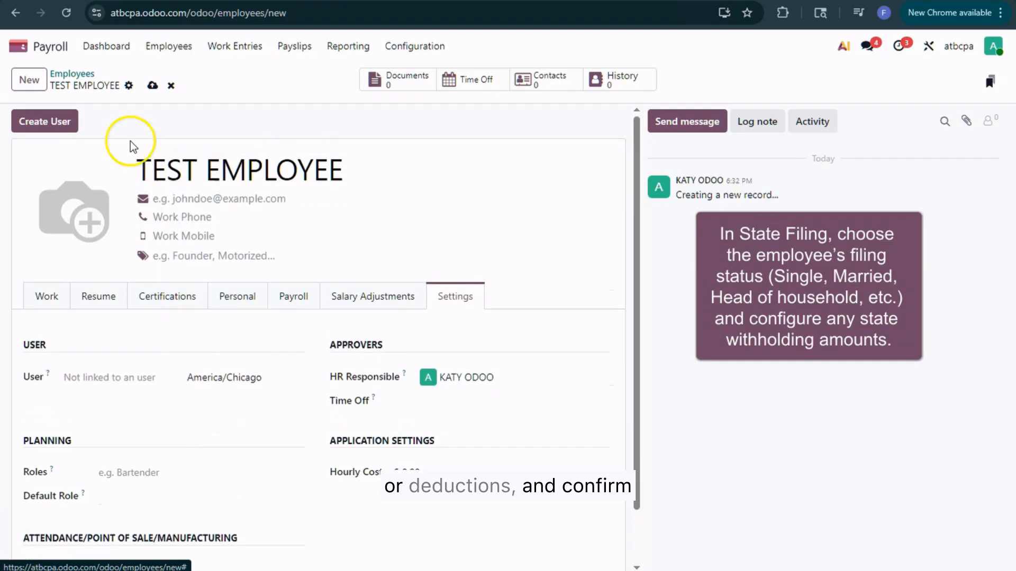
- Save the employee record and schedule its Onboarding plan with a due date of November 28, 2025
left_click(152, 86)
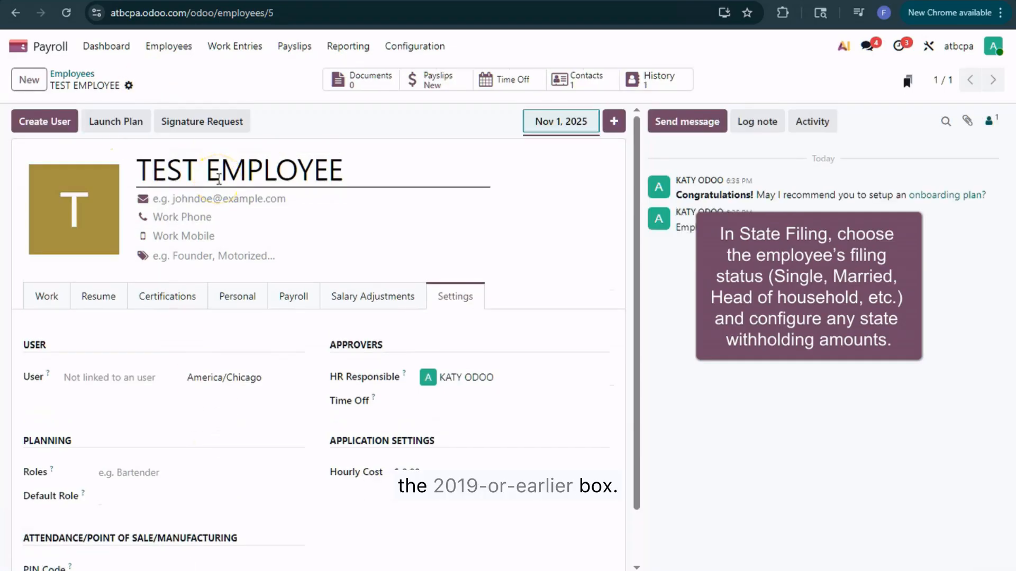
left_click(113, 127)
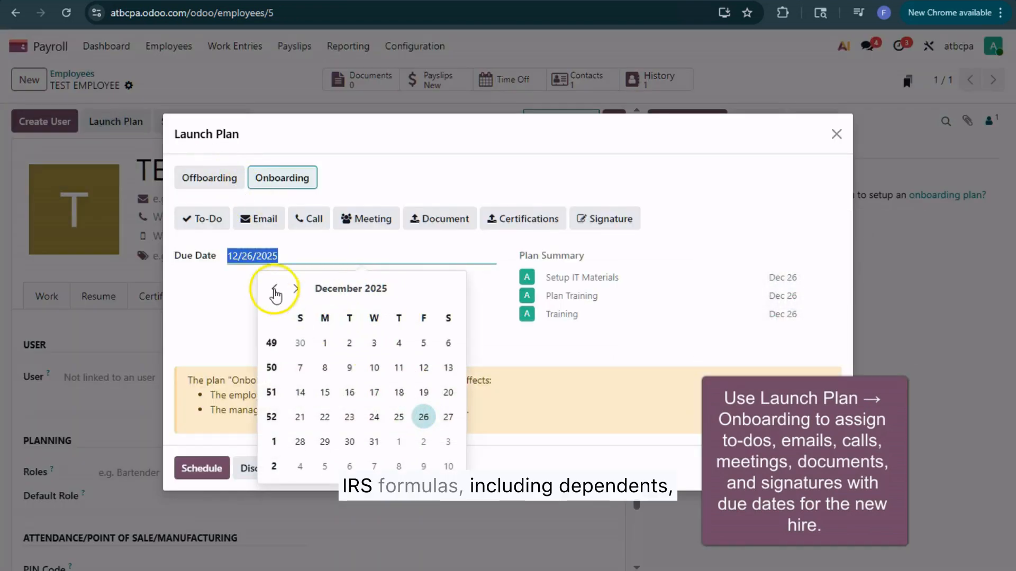
left_click(274, 290)
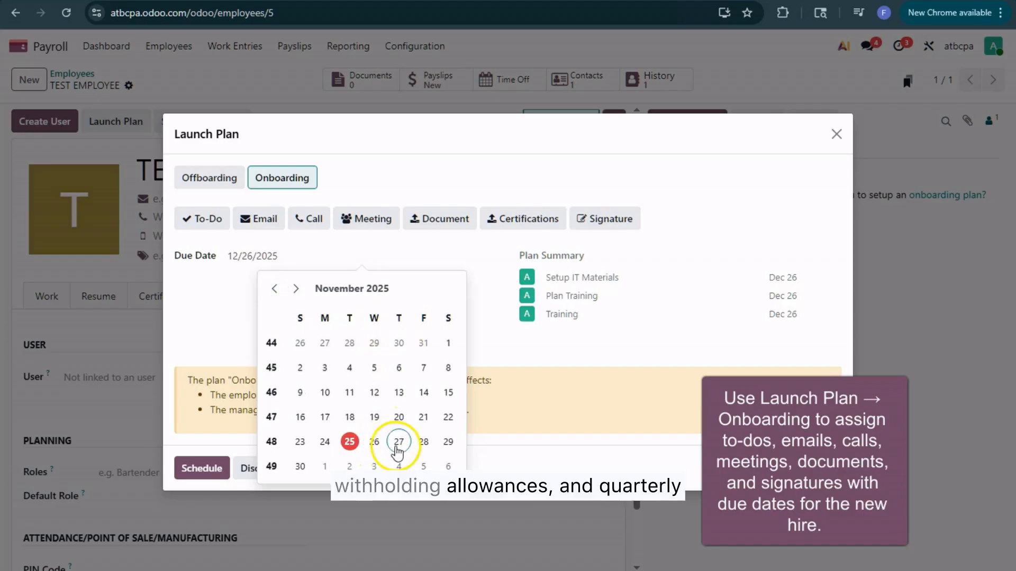
left_click(423, 442)
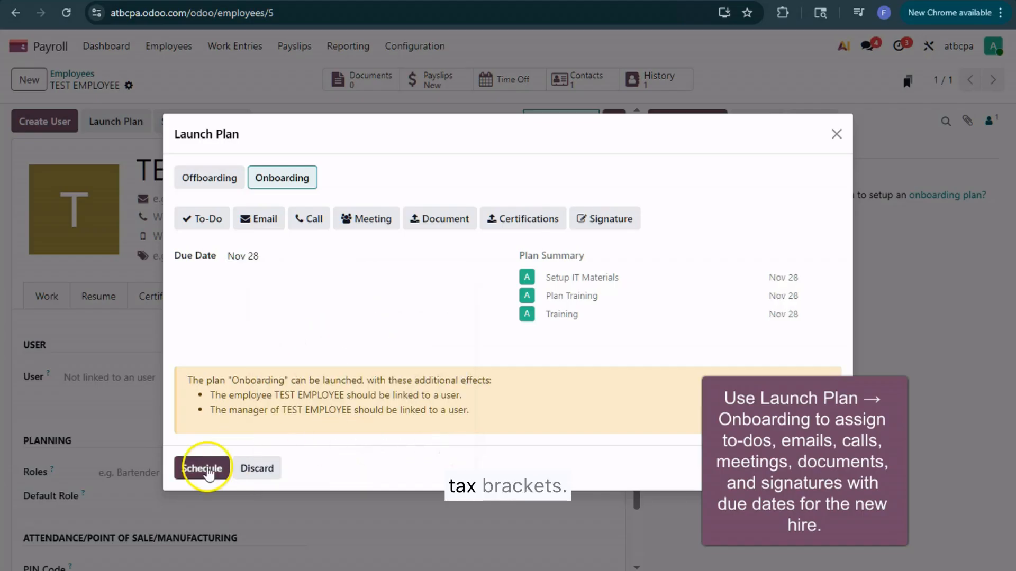
left_click(201, 469)
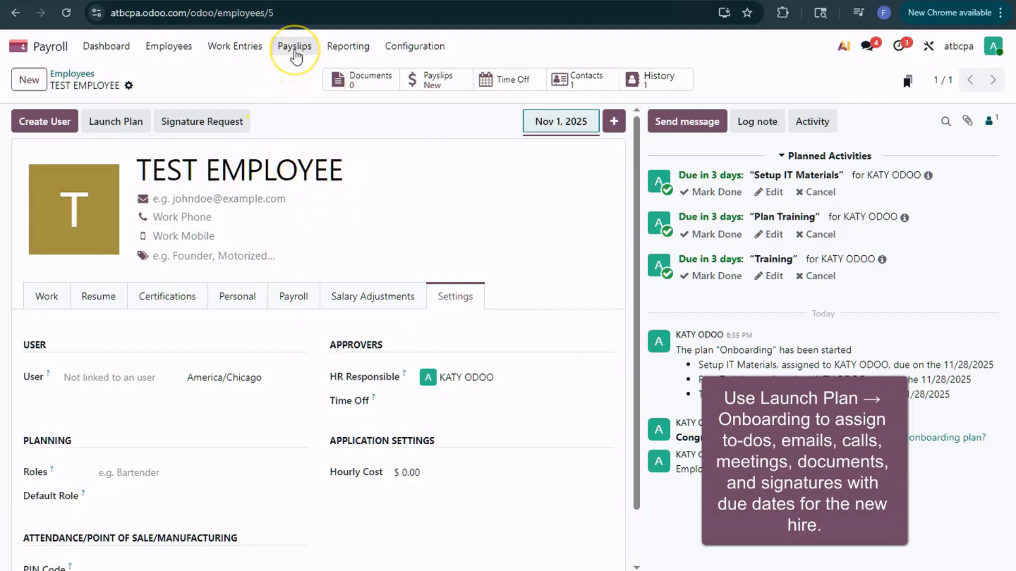
- Create a monthly pay run with the United States: Regular Pay structure for Nov 1 to Nov 30, including TEST EMPLOYEE
left_click(294, 48)
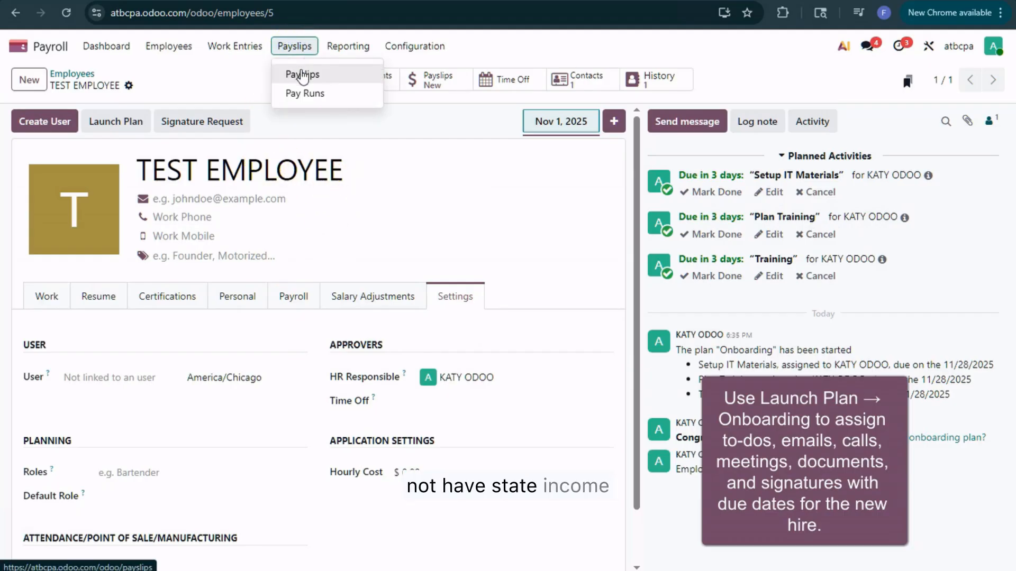
left_click(311, 100)
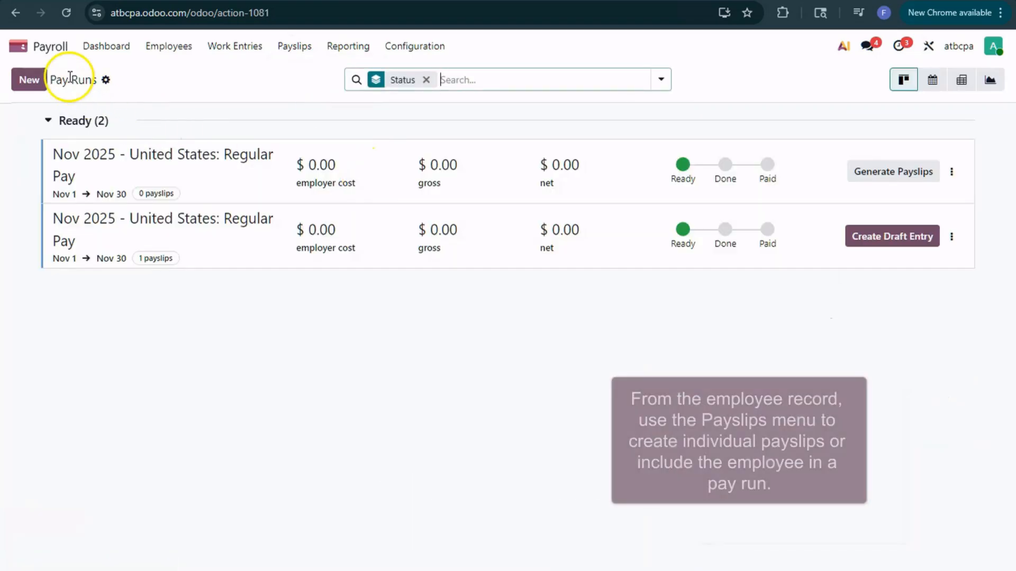
left_click(32, 87)
left_click(419, 267)
left_click(438, 330)
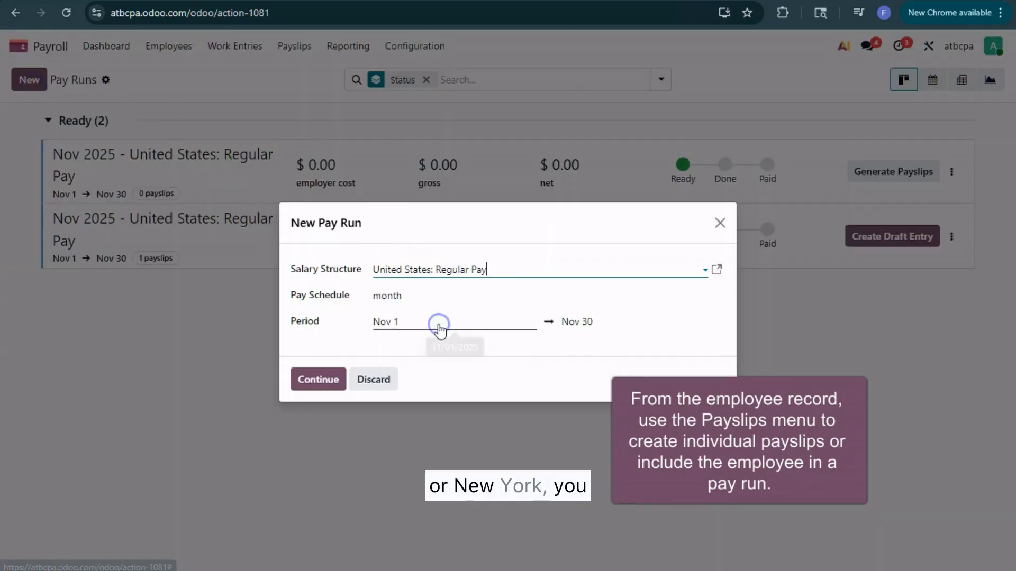
left_click(318, 381)
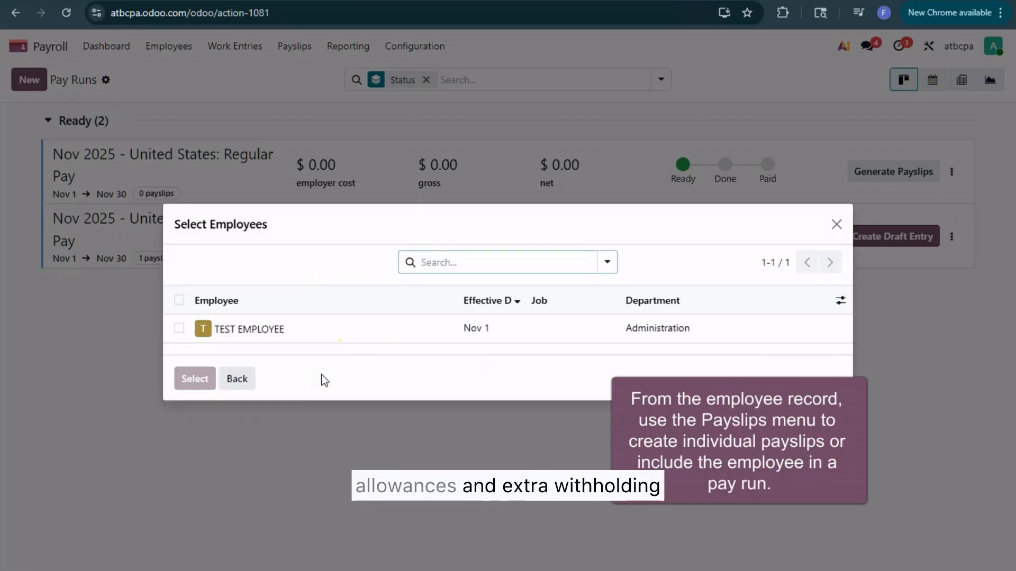
left_click(180, 329)
left_click(195, 378)
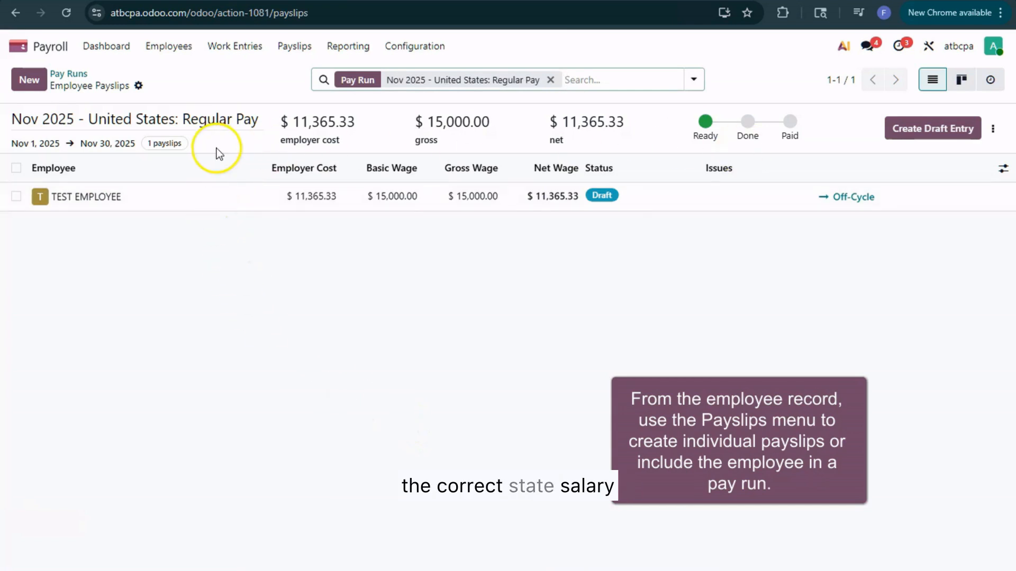
left_click(161, 146)
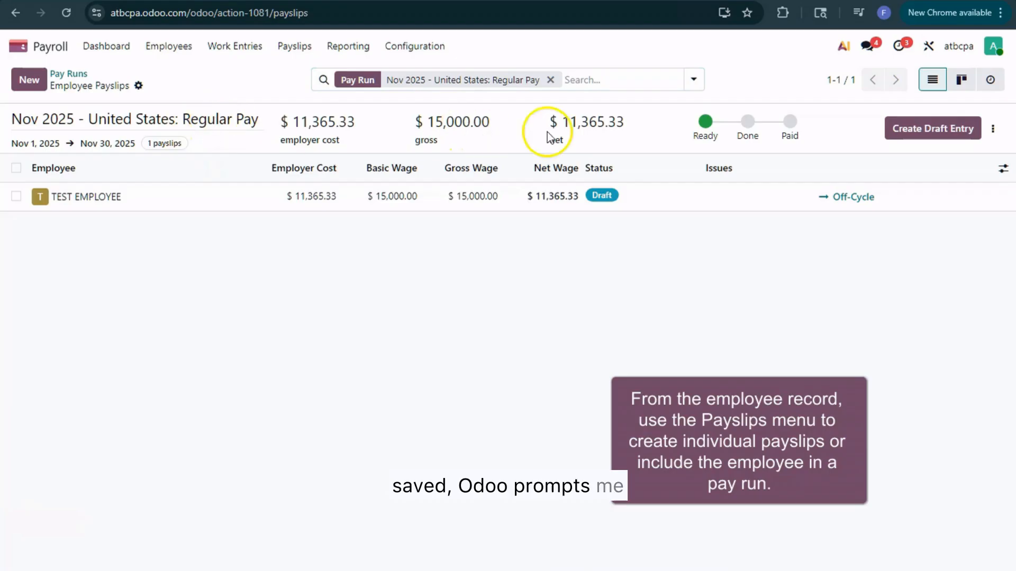
left_click(993, 129)
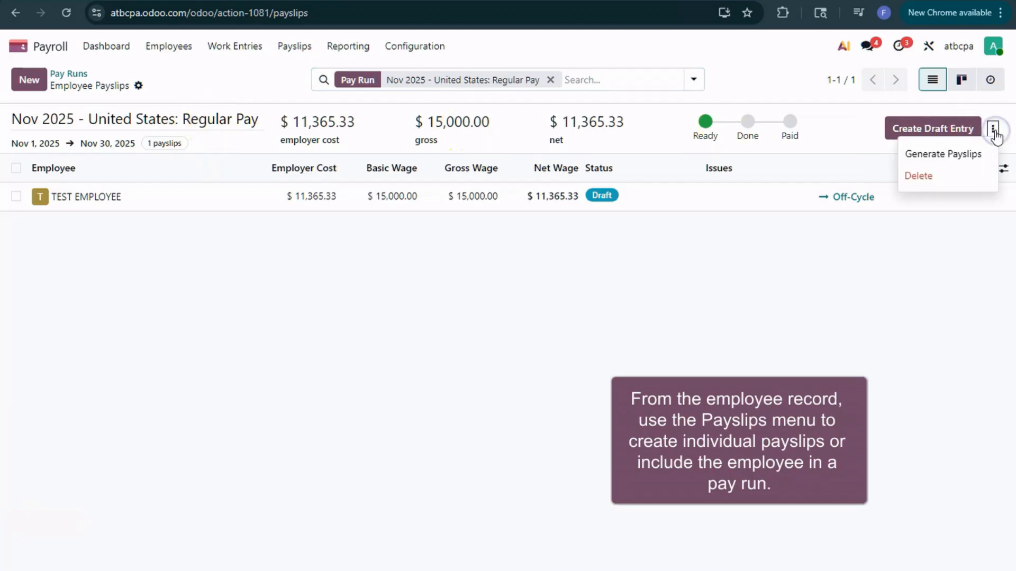
left_click(953, 153)
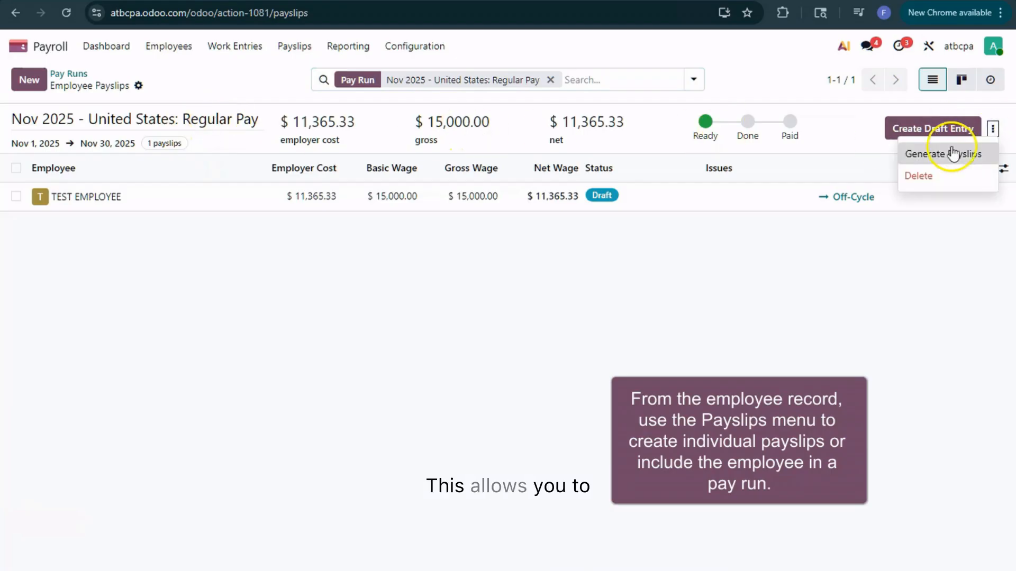
left_click(193, 125)
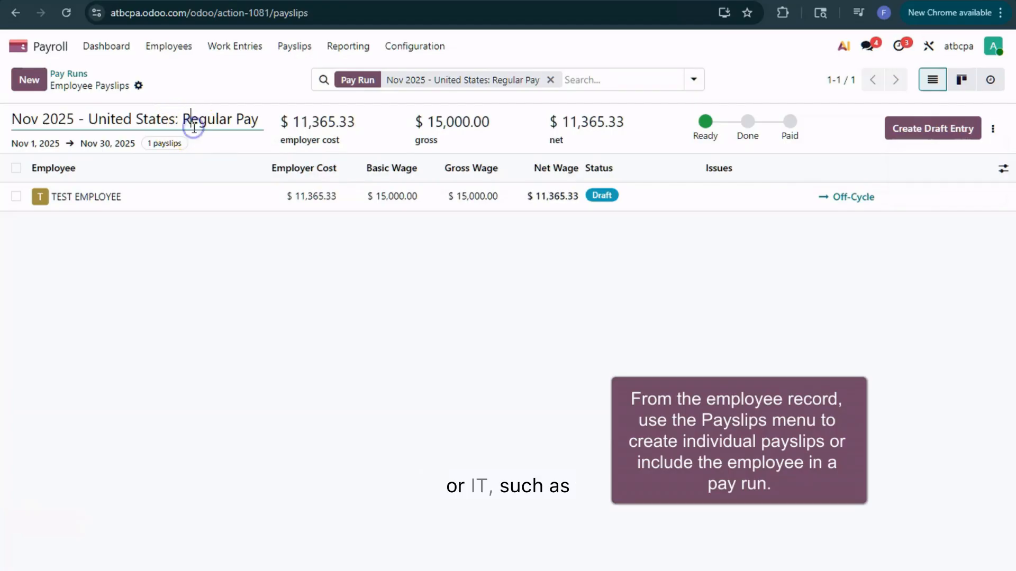
- Open TEST EMPLOYEE's November payslip and examine its worked days, salary inputs and full salary computation with employee and employer taxes
left_click(200, 201)
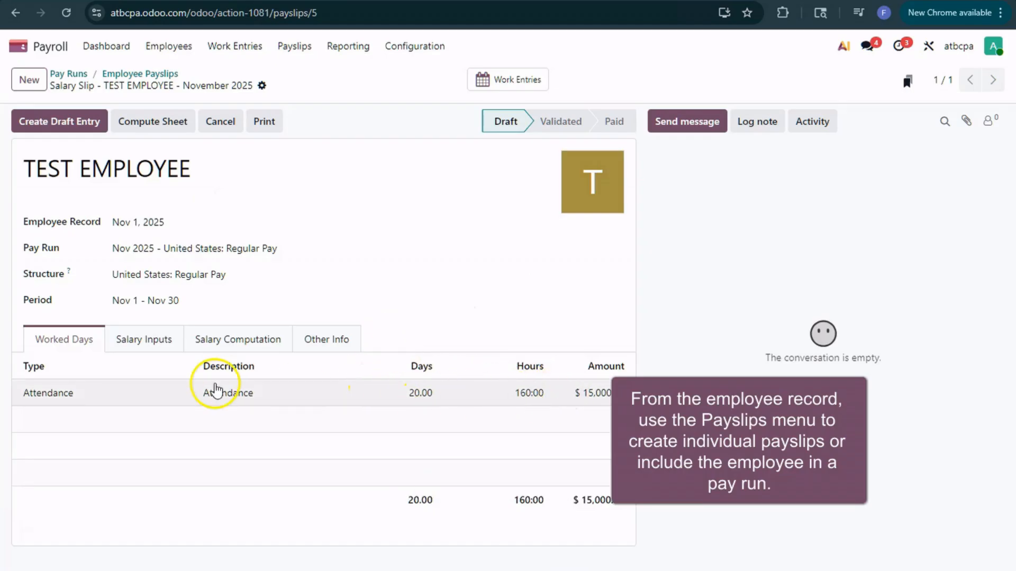
left_click(154, 343)
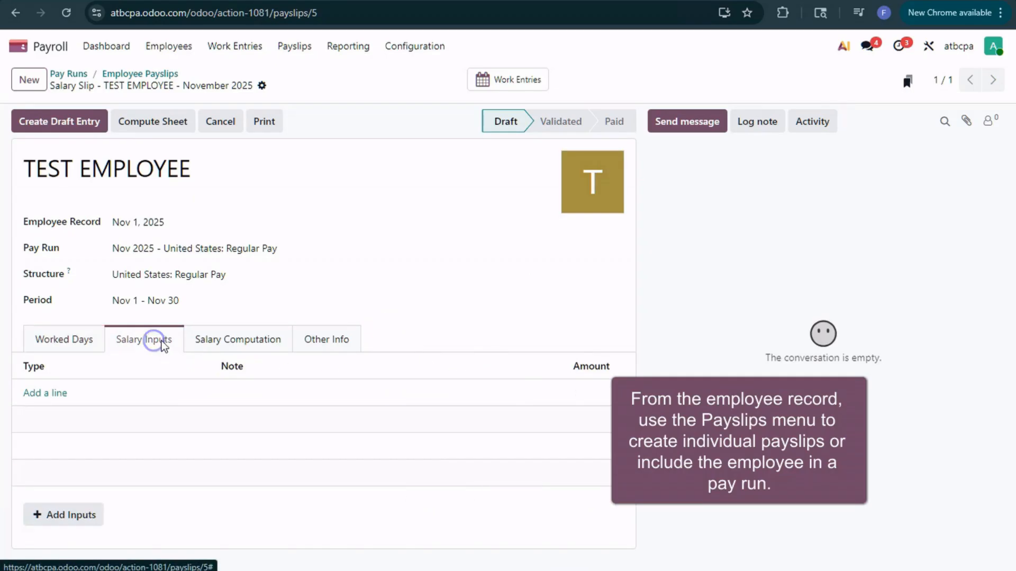
left_click(239, 339)
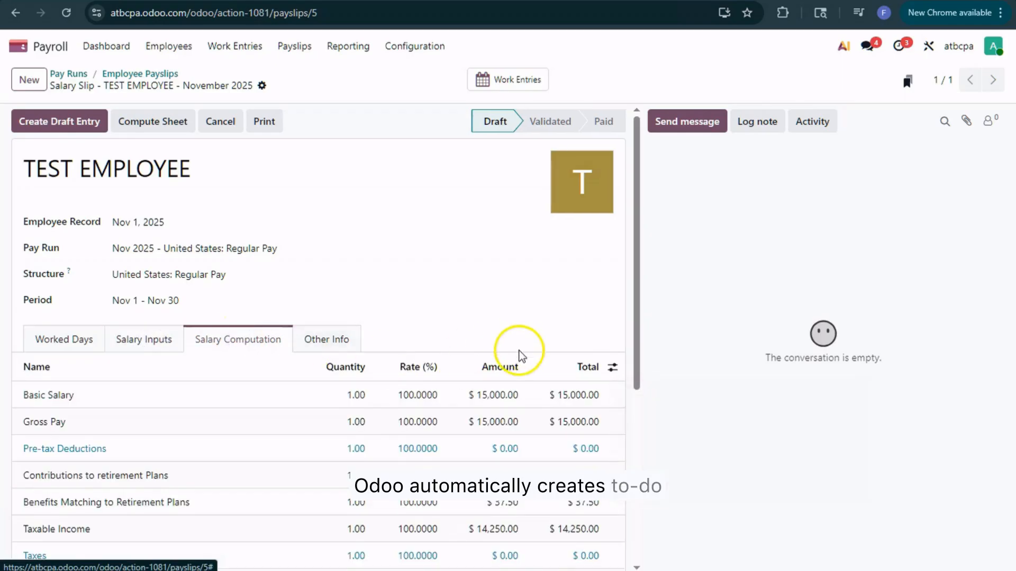
scroll(518, 356, "down", 3)
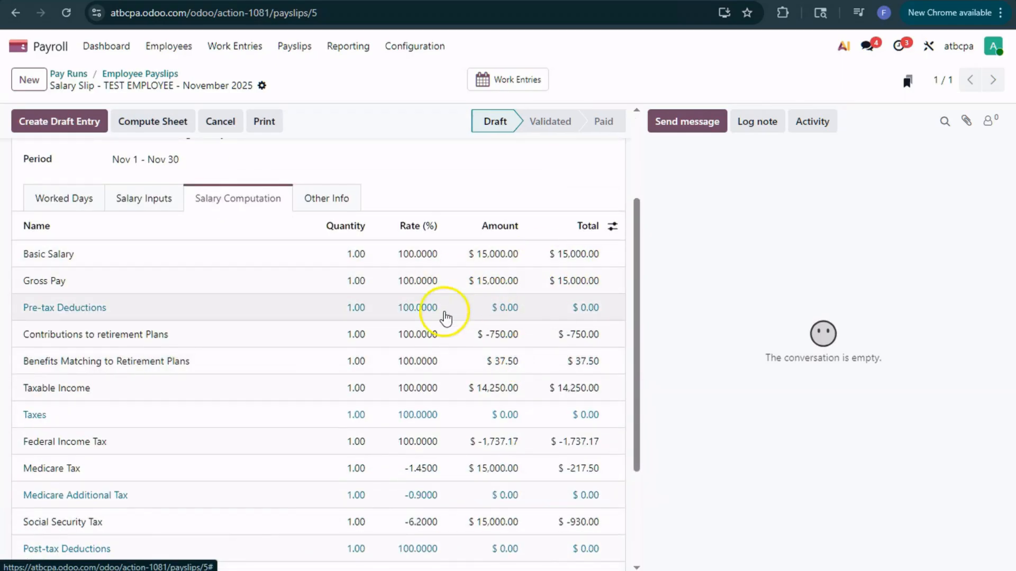
scroll(483, 401, "down", 3)
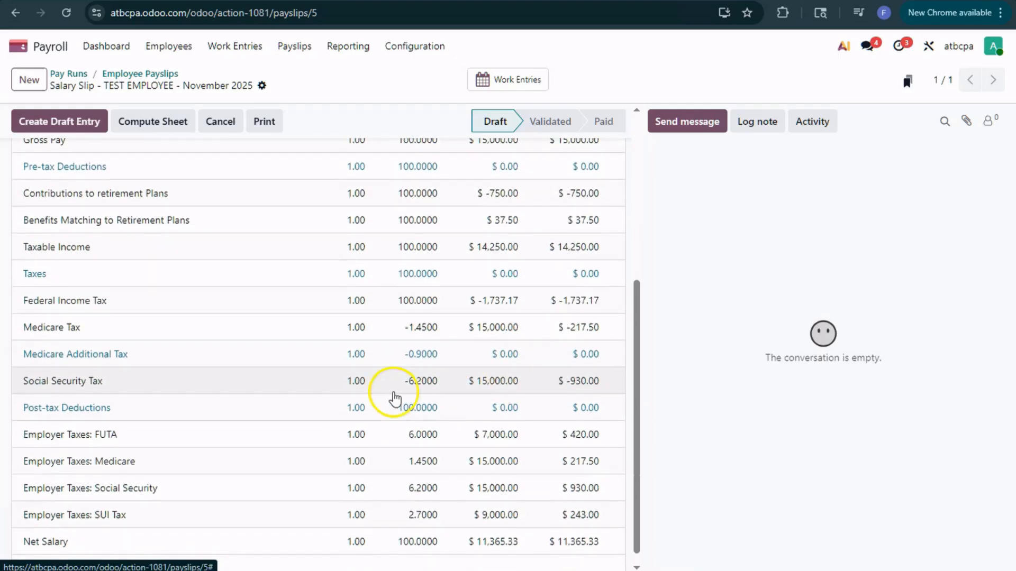
scroll(399, 394, "down", 1)
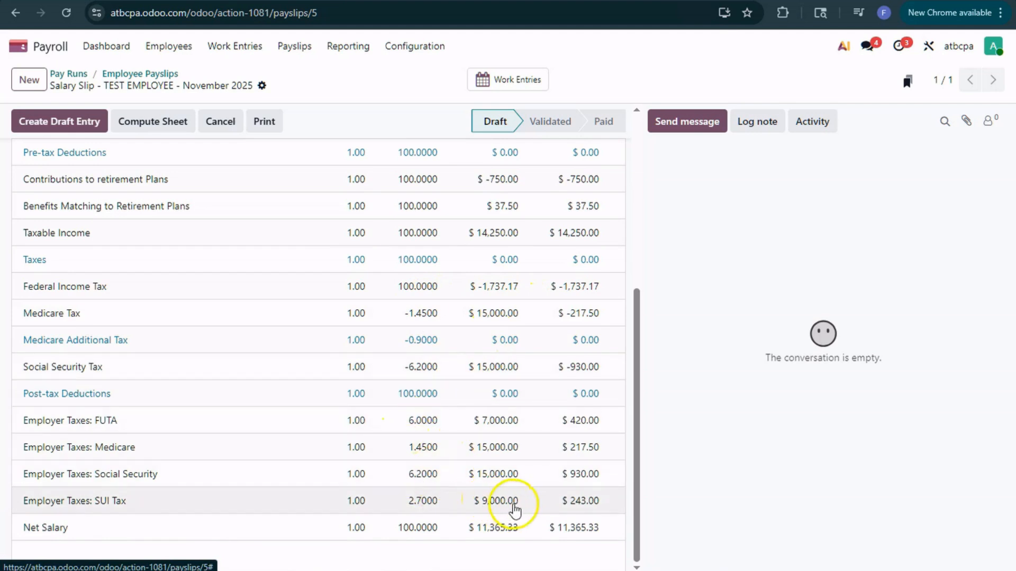
scroll(363, 419, "up", 5)
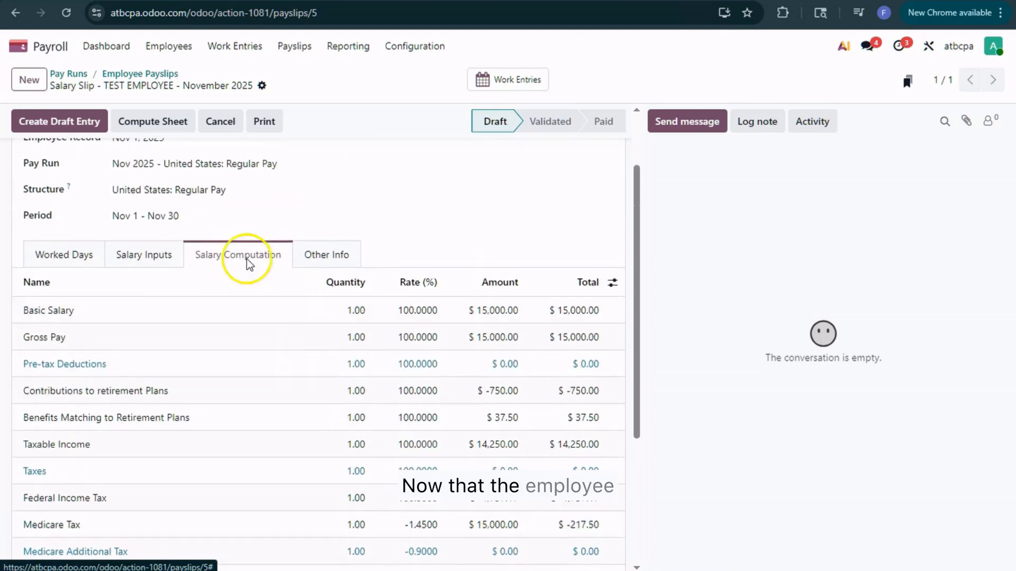
- Create the draft entry for the Nov 2025 pay run and mark the run as paid, finishing on TEST EMPLOYEE's payslip
left_click(133, 78)
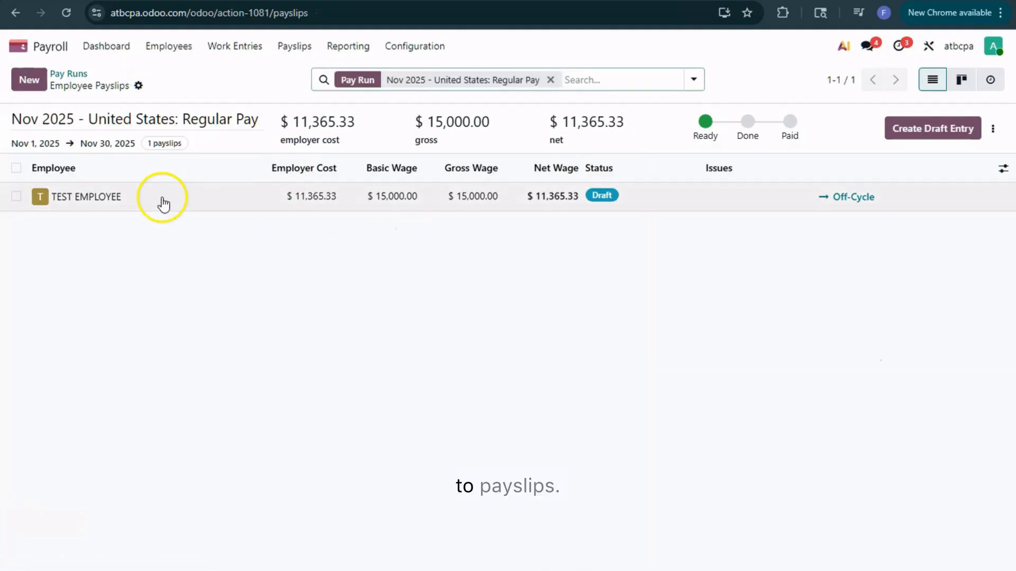
left_click(923, 139)
left_click(299, 349)
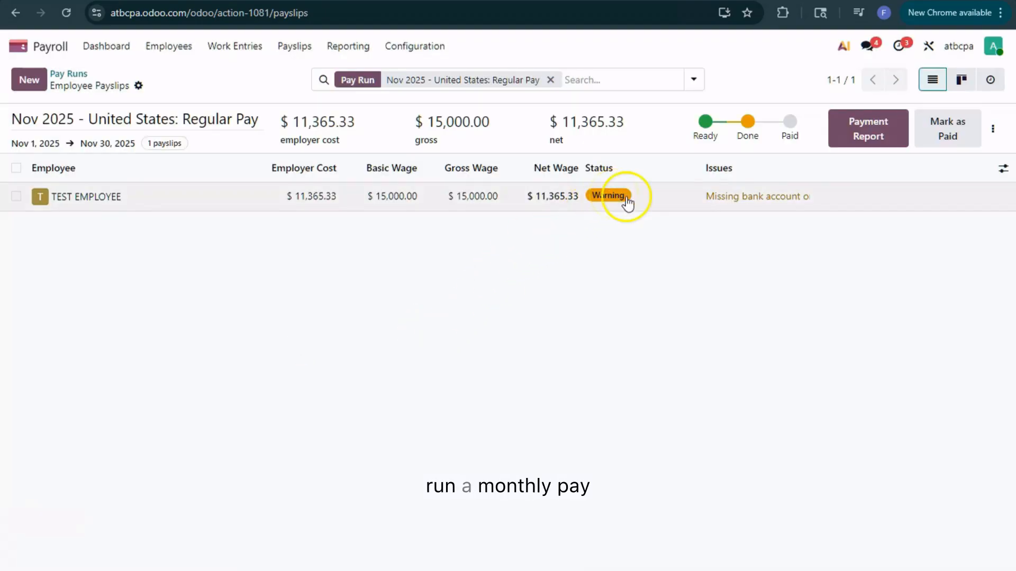
left_click(933, 131)
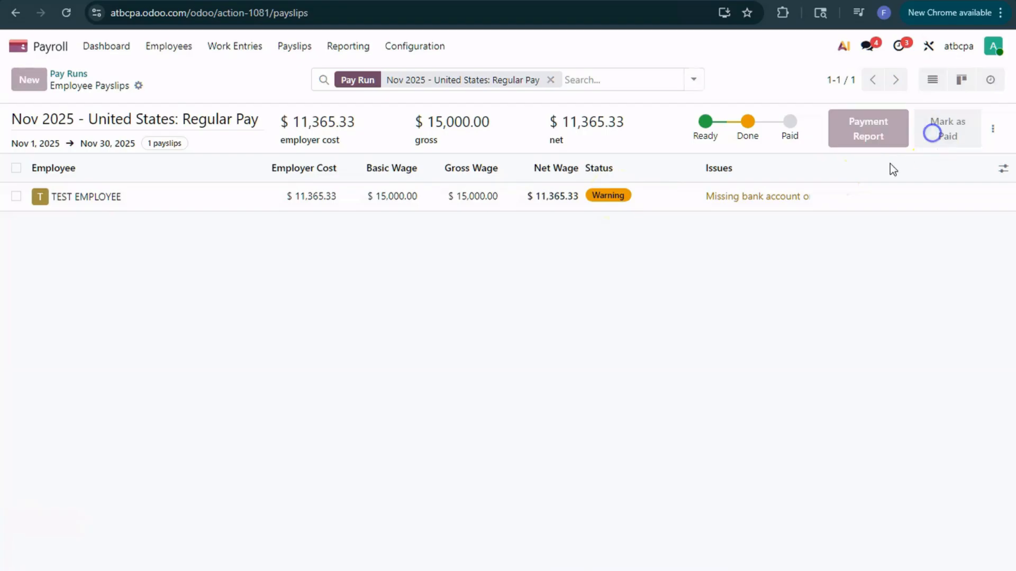
left_click(169, 198)
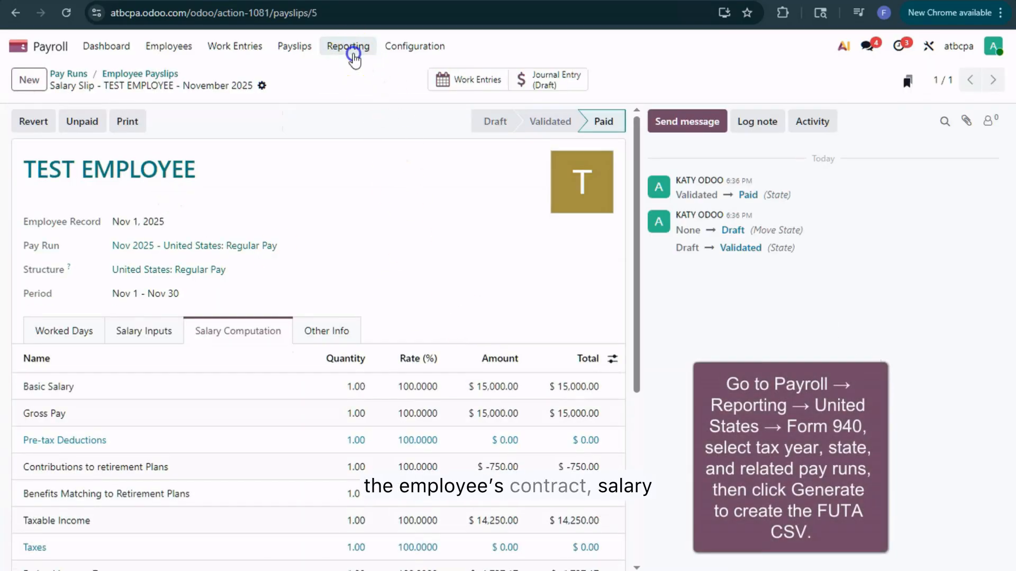
- Create a new W2 report for January 1 to December 31, 2025 and generate its CSV file
left_click(352, 53)
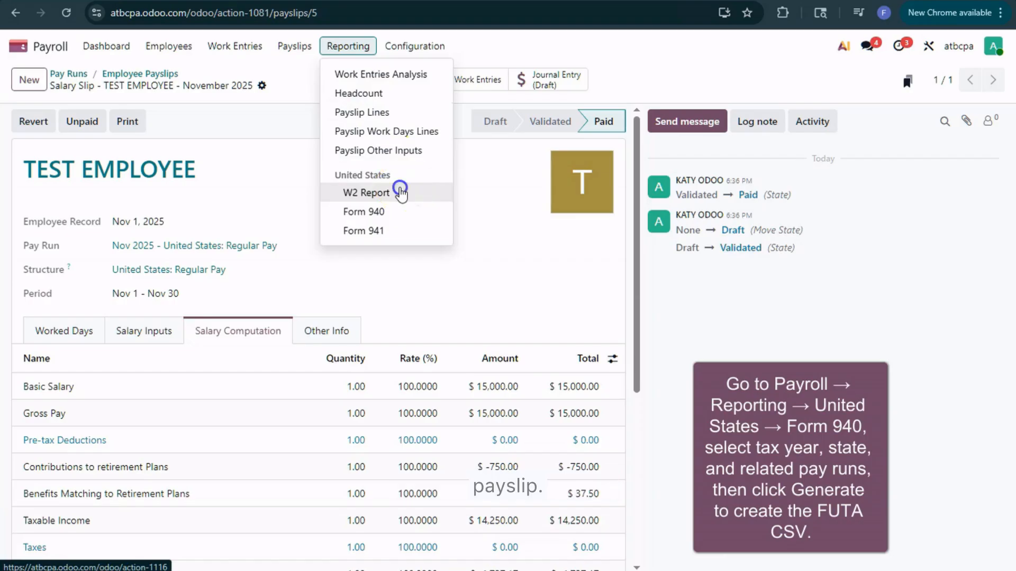
left_click(401, 193)
left_click(33, 80)
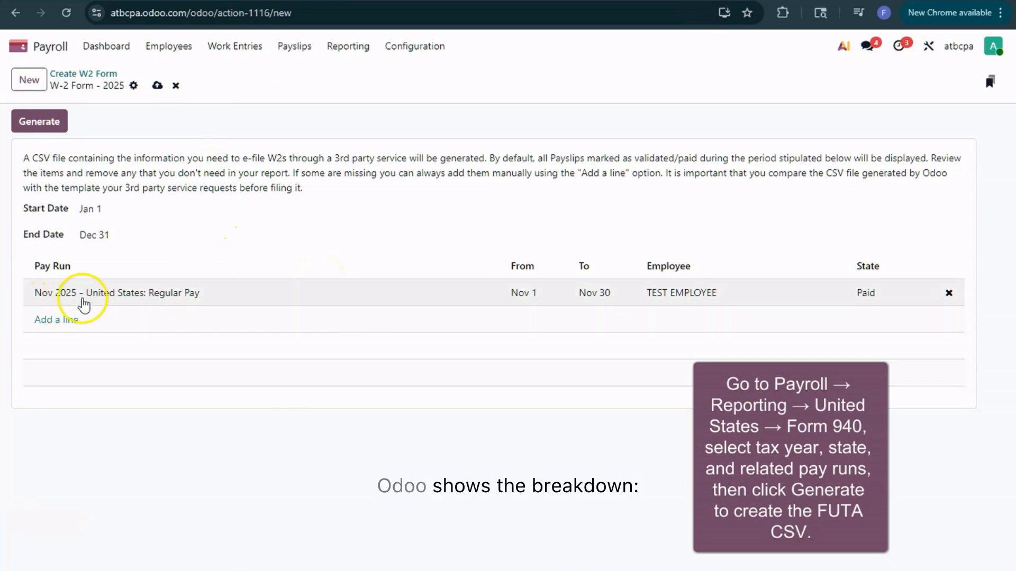
left_click(39, 121)
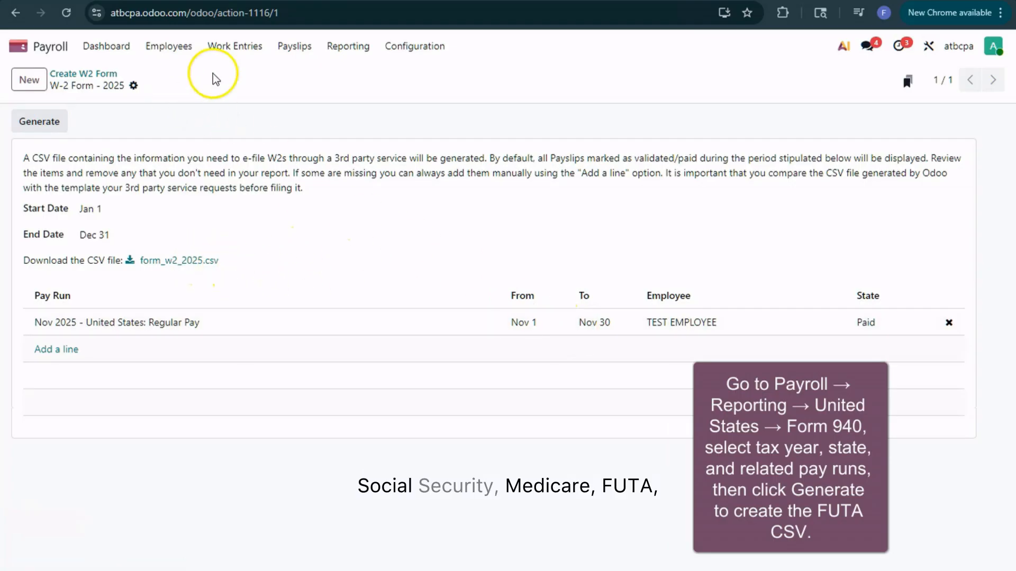
- Start a new Form 940 report for tax year 2025 with Texas (US) as the single state payer
left_click(358, 53)
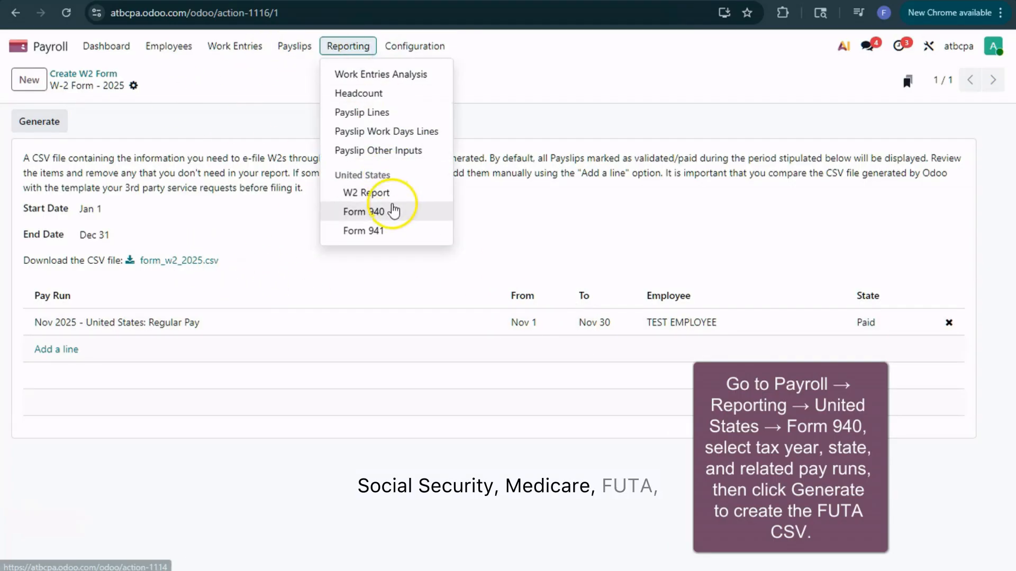
left_click(390, 210)
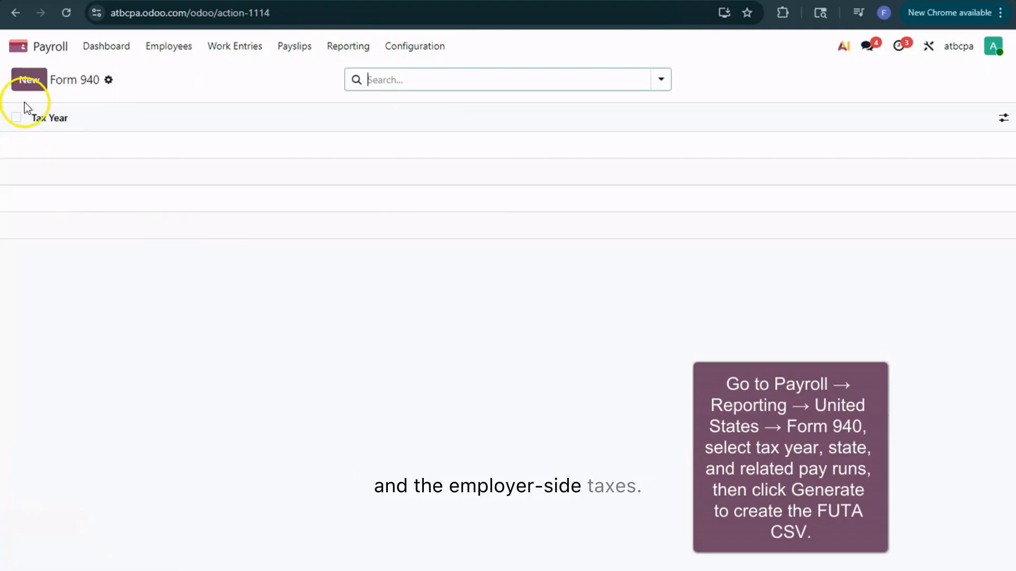
left_click(27, 83)
left_click(169, 235)
type("TX")
left_click(190, 261)
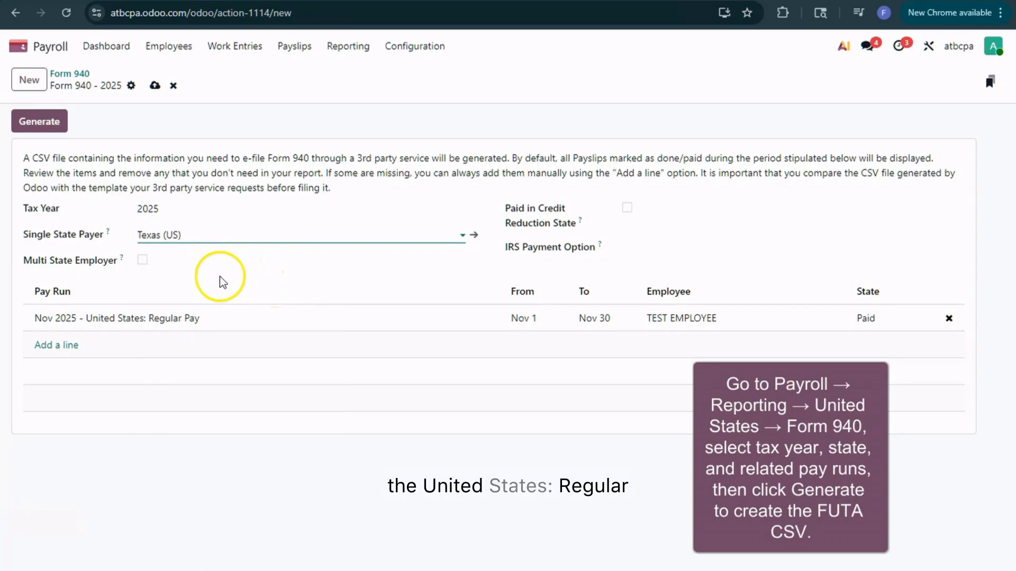
- Set the Form 940 IRS payment option to EFTPS and generate the report's CSV file
left_click(45, 123)
left_click(643, 245)
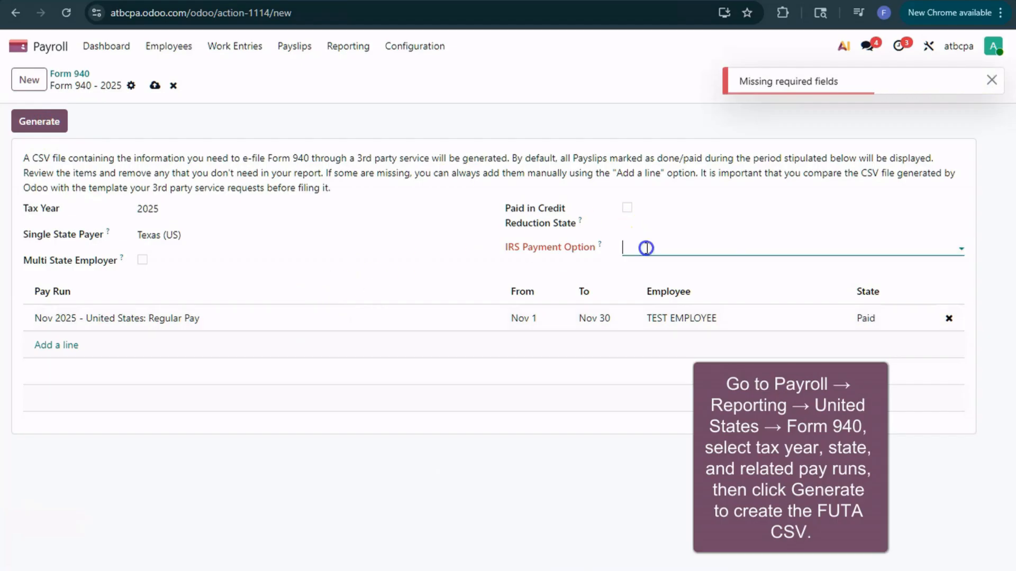
left_click(656, 296)
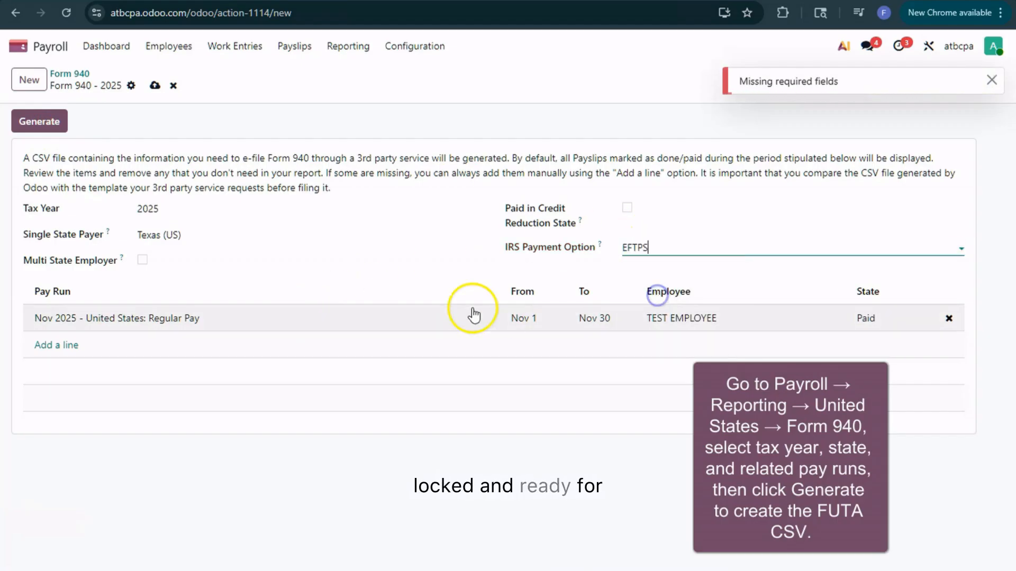
left_click(58, 127)
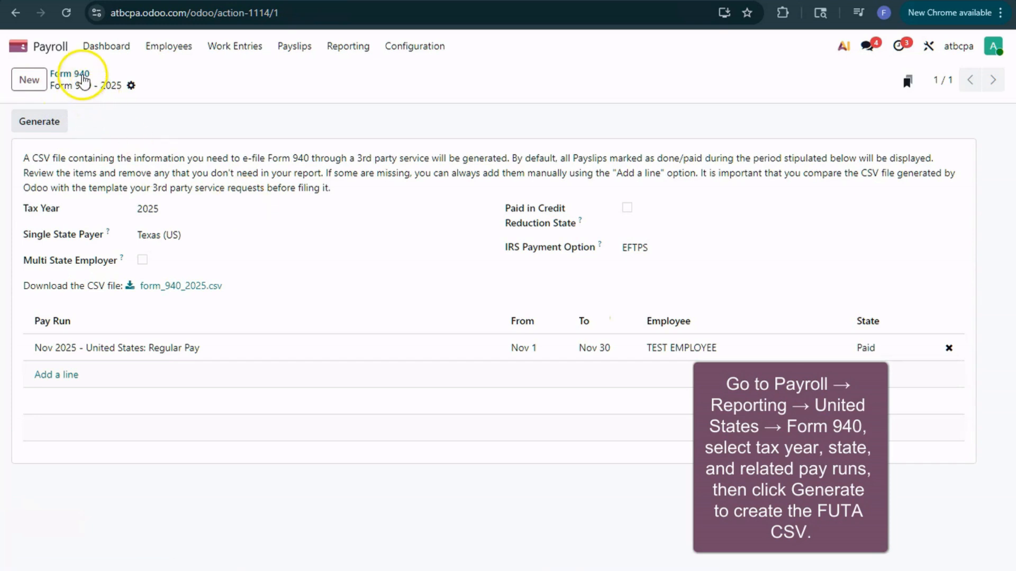
- Start a new Form 941 report for Q4 (Oct-Dec) 2025 with EFTPS as the IRS payment option
left_click(347, 46)
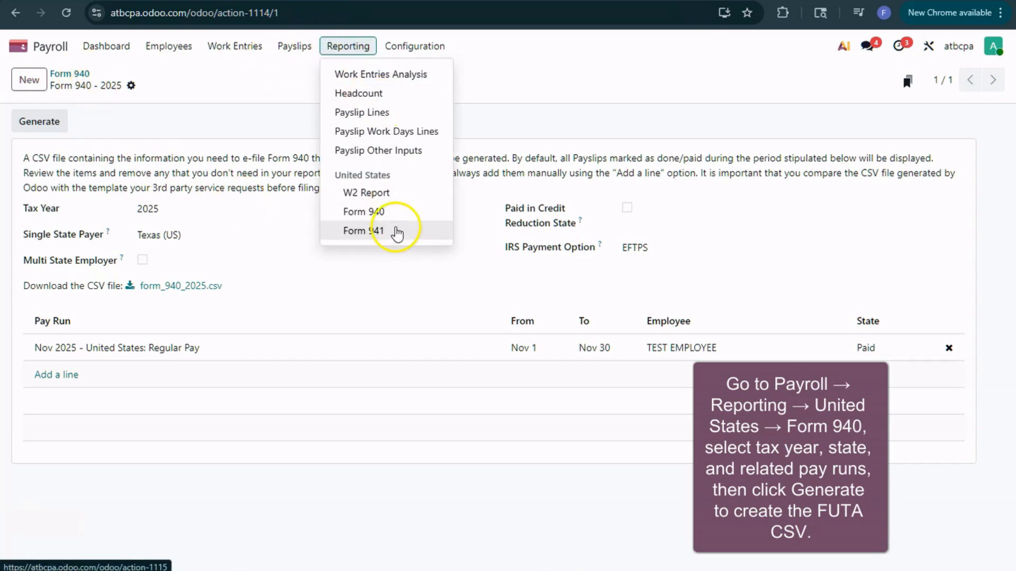
left_click(397, 231)
left_click(19, 80)
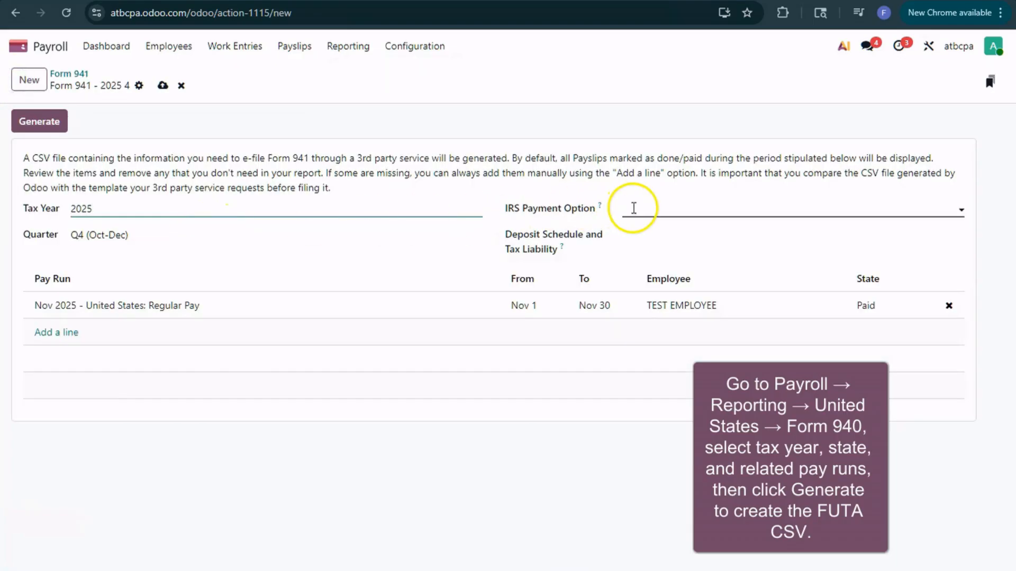
left_click(633, 208)
left_click(655, 246)
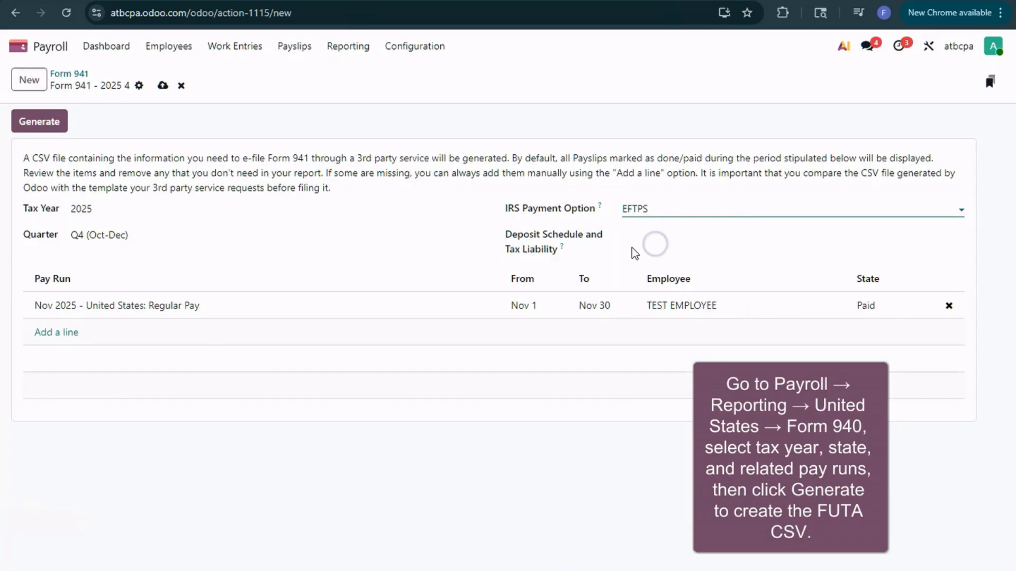
- Set the Form 941 deposit schedule and tax liability to Monthly and generate the report's CSV file
left_click(49, 120)
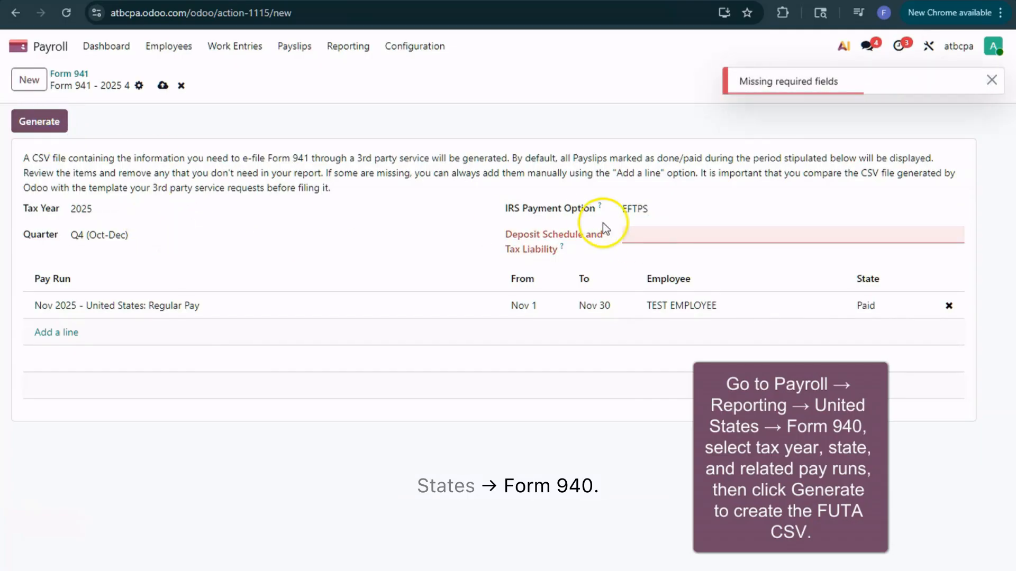
left_click(648, 235)
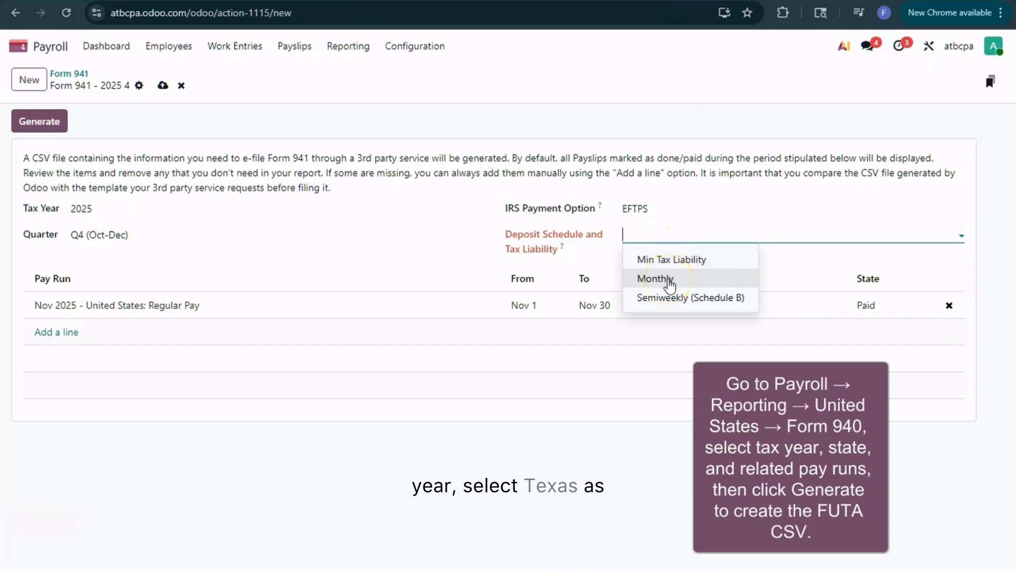
left_click(668, 284)
left_click(60, 122)
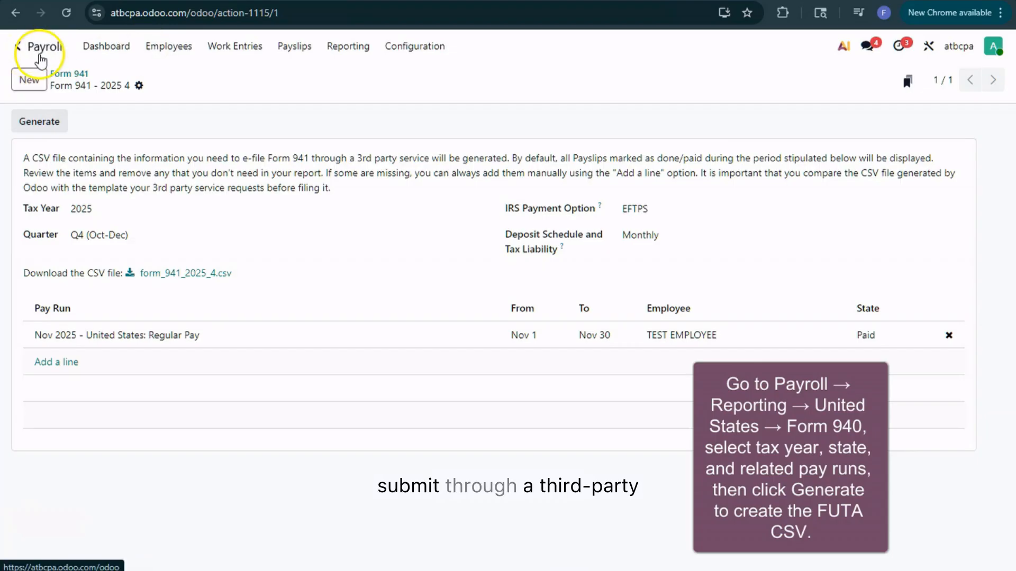
- Switch to the Accounting app, open the 2025 Profit and Loss report and expand its Expense section
left_click(40, 52)
type("ACC")
left_click(426, 177)
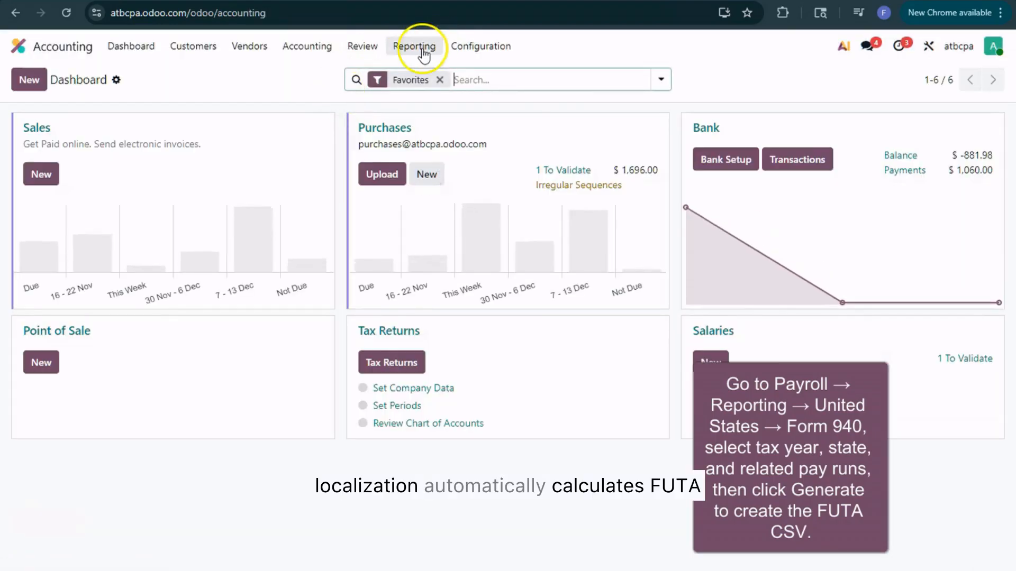
left_click(414, 46)
left_click(458, 117)
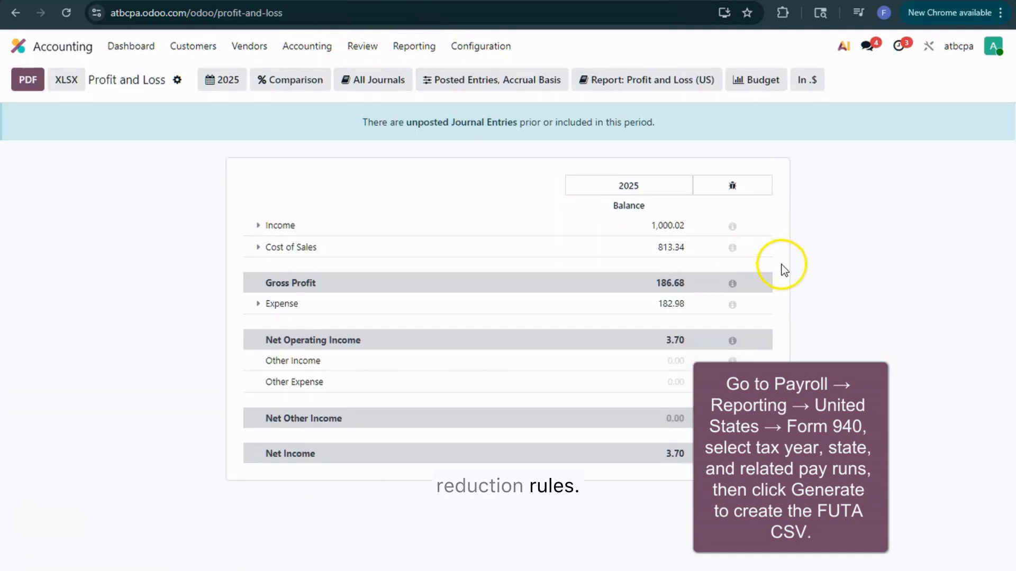
left_click(258, 303)
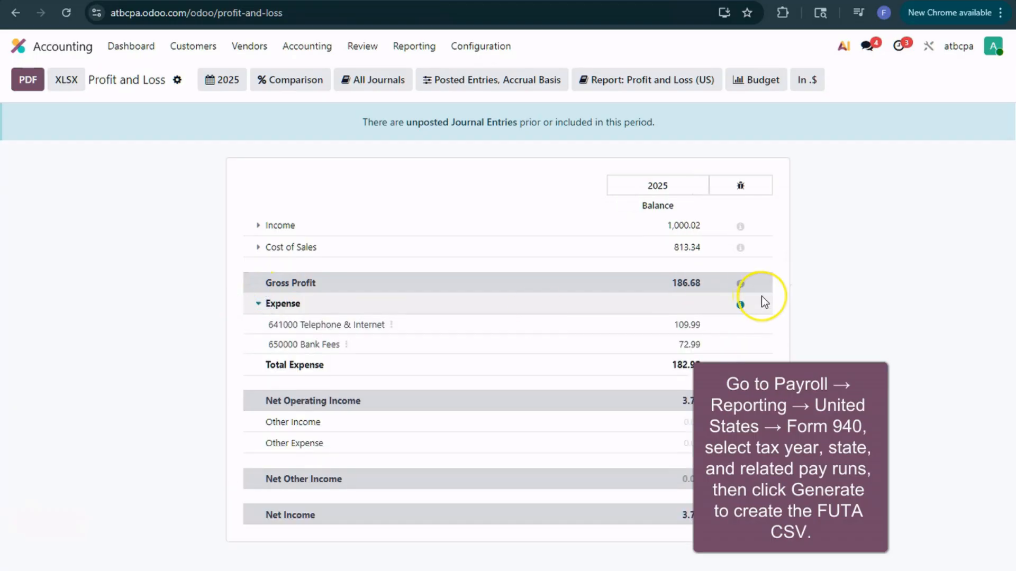
- Open the Salaries journal from the list of journals and show its journal items
left_click(470, 47)
scroll(541, 246, "down", 2)
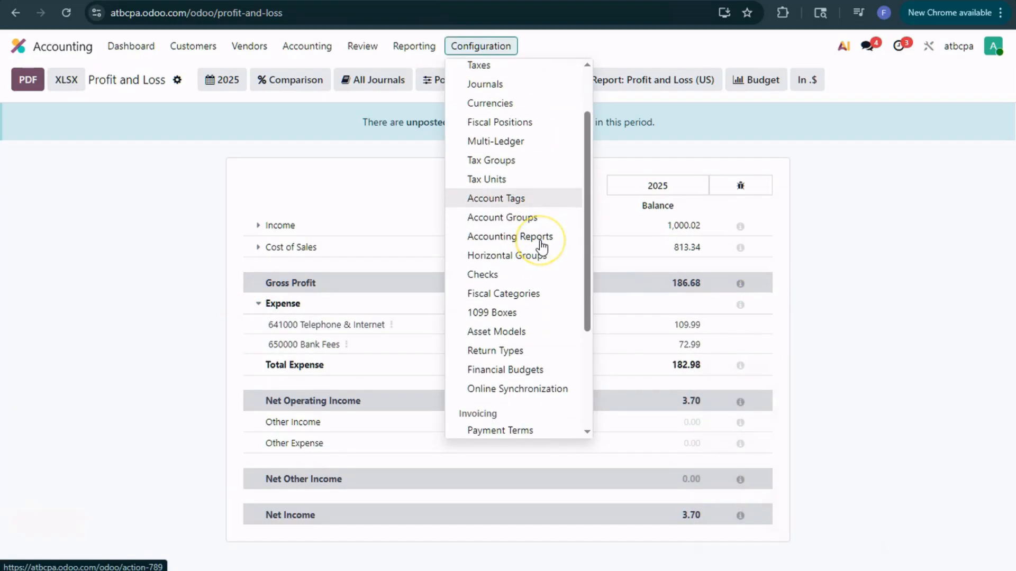
scroll(541, 246, "up", 2)
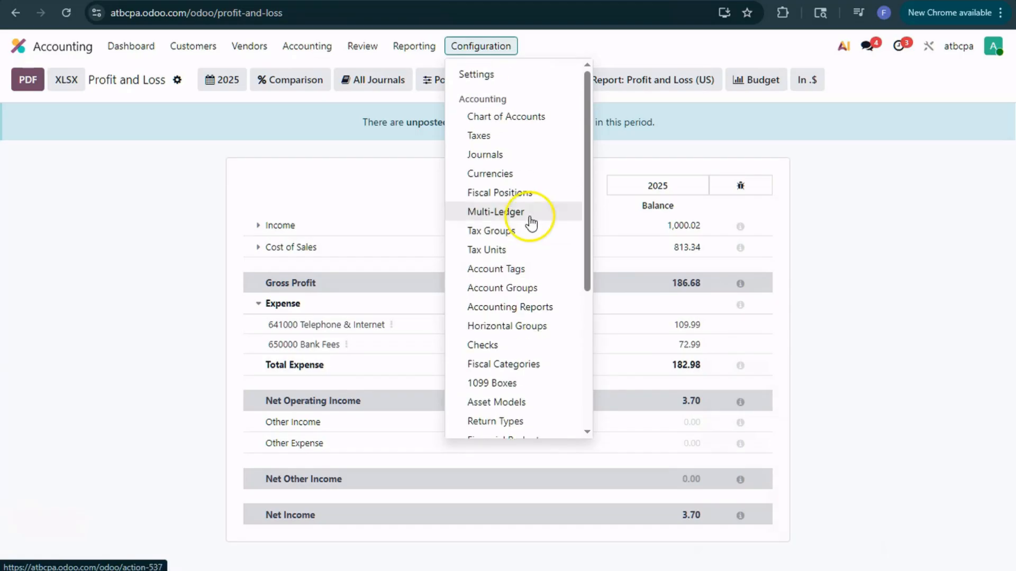
left_click(503, 154)
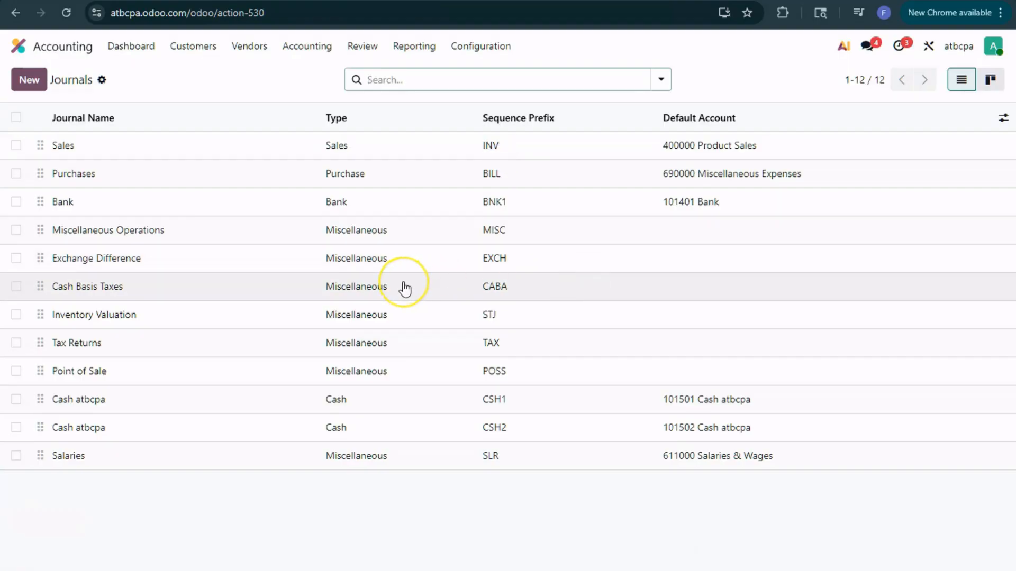
left_click(116, 455)
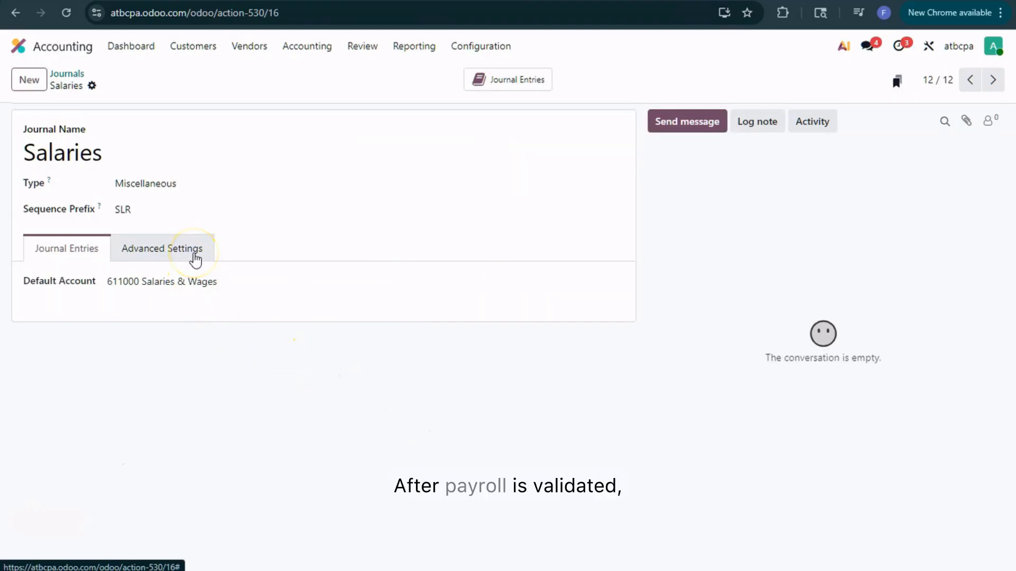
left_click(531, 85)
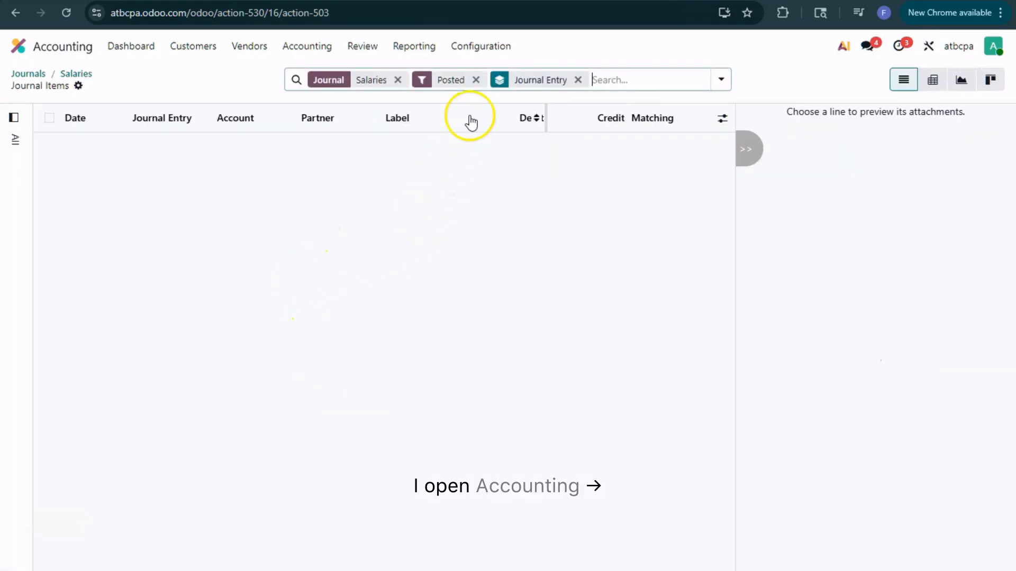
- Remove the Posted filter from the Salaries journal items, expand the November 2025 draft entry and post it
left_click(477, 79)
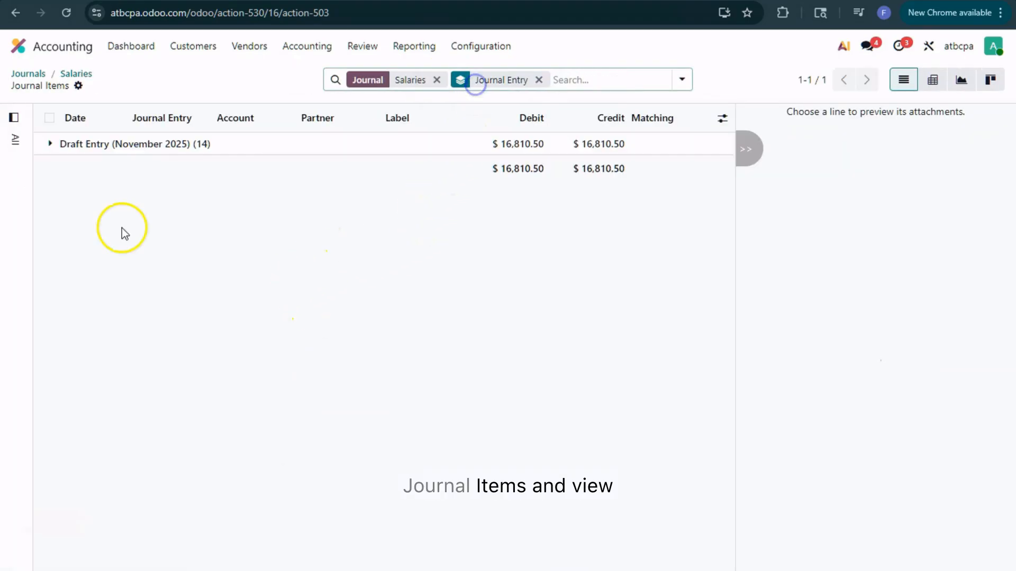
left_click(82, 145)
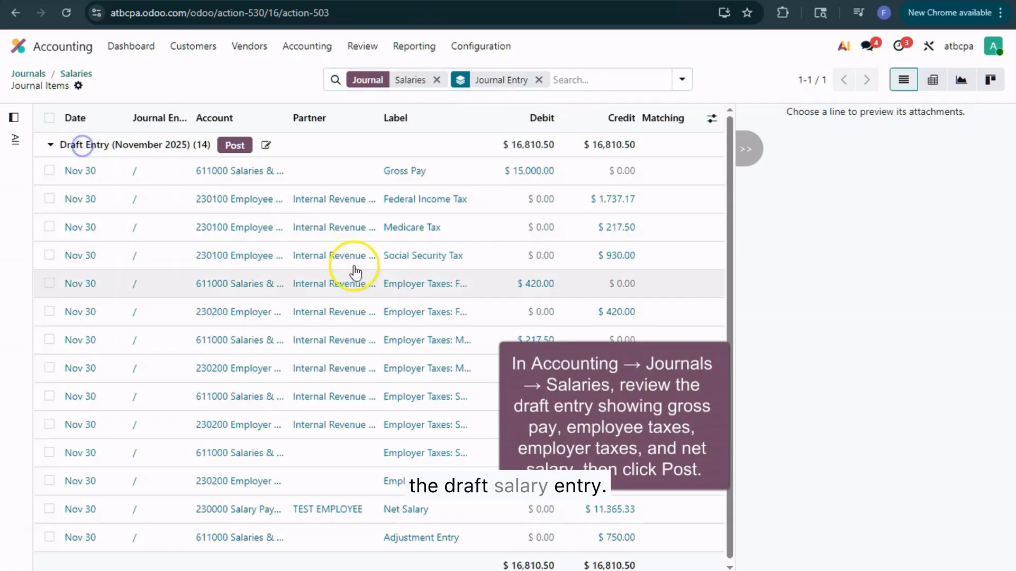
left_click(233, 150)
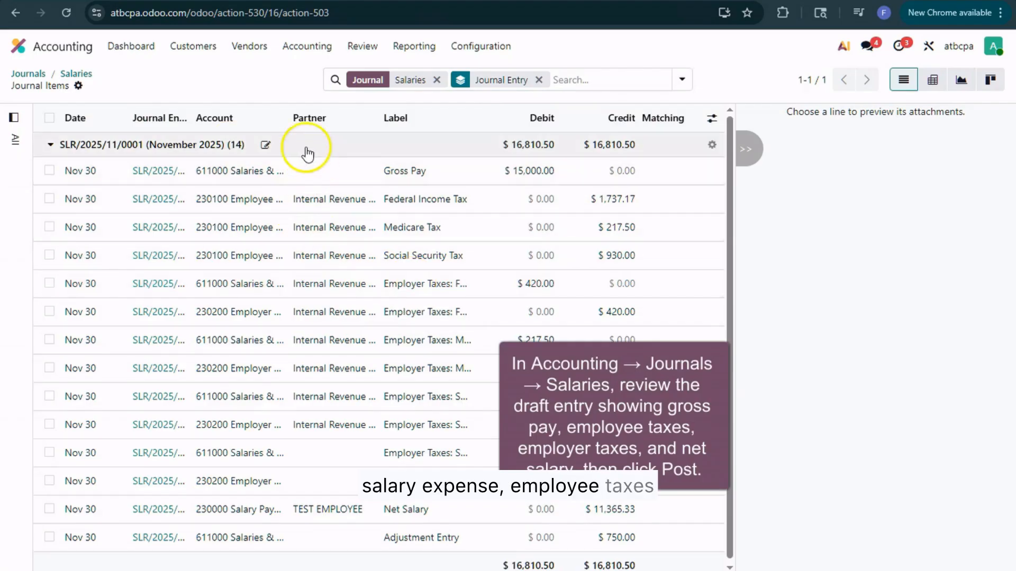
- Open the Profit and Loss report and review the Salaries & Wages expense and net income for 2025
left_click(416, 45)
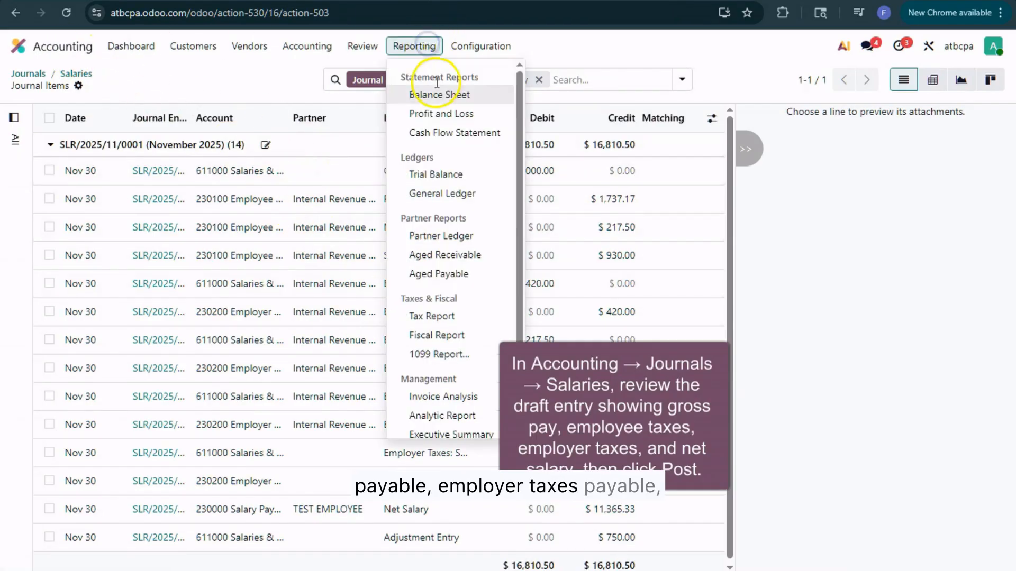
left_click(448, 113)
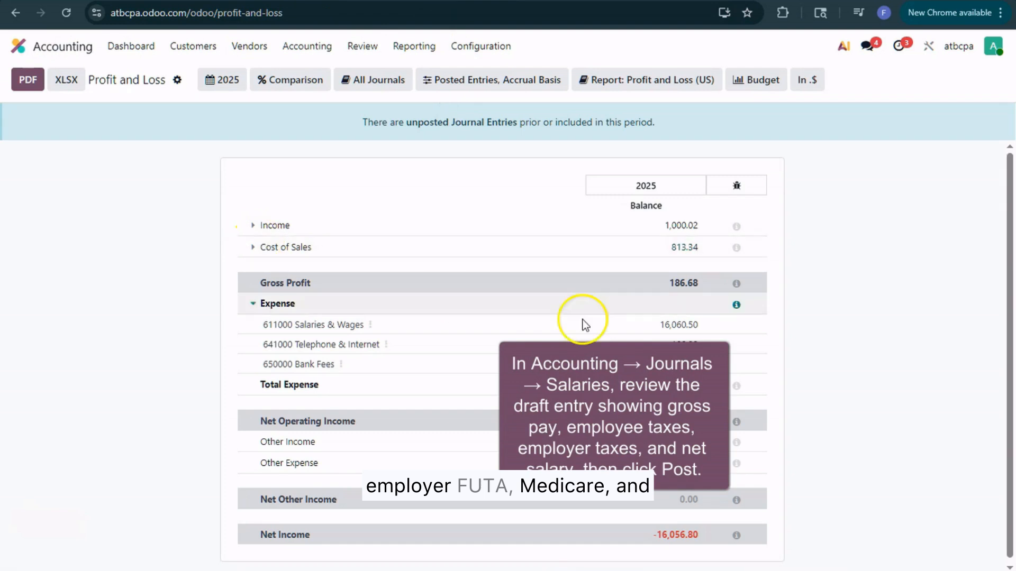
scroll(812, 328, "down", 1)
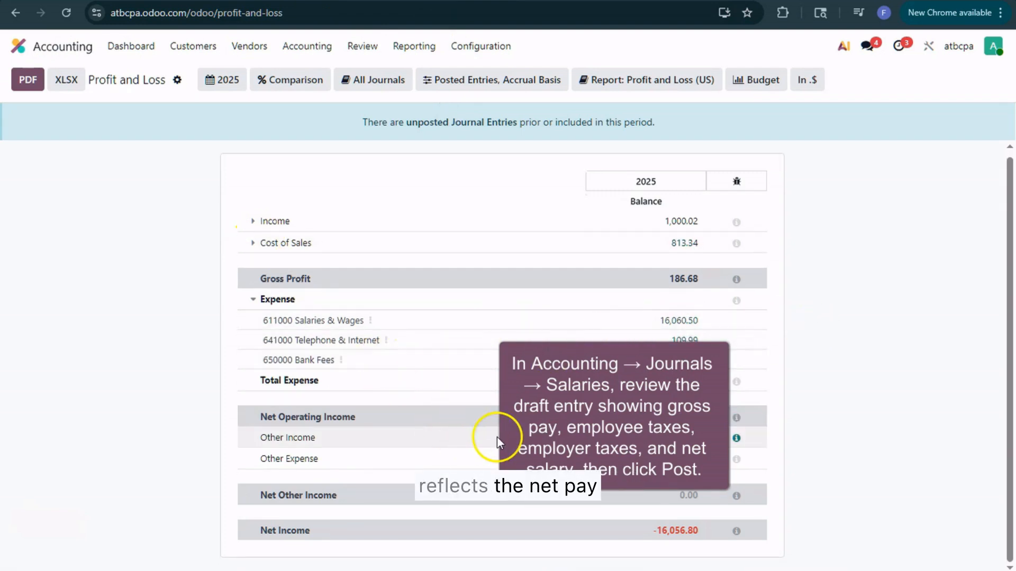
- Open the Balance Sheet report and set its date to the end of the year 2025
left_click(415, 46)
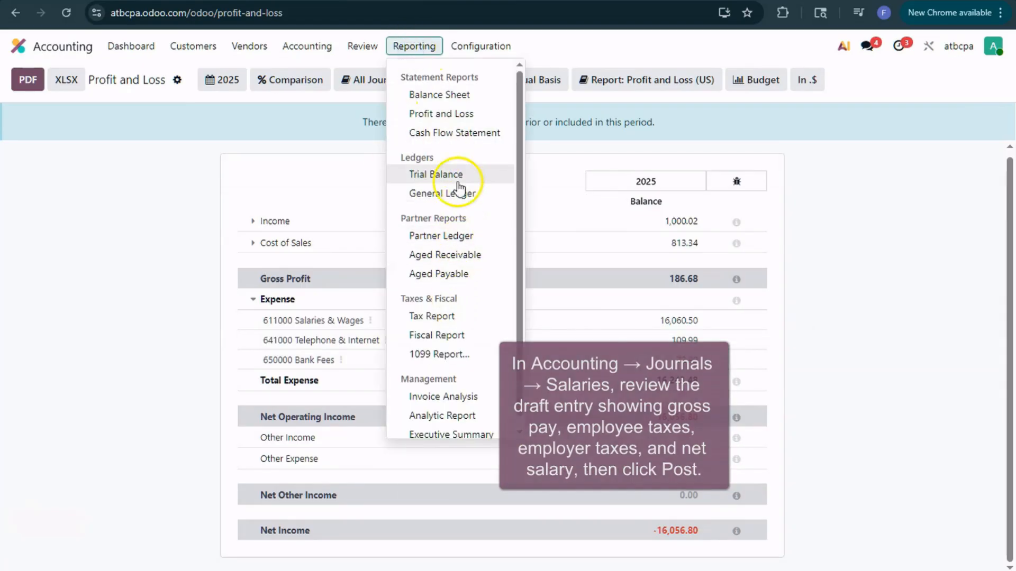
left_click(452, 95)
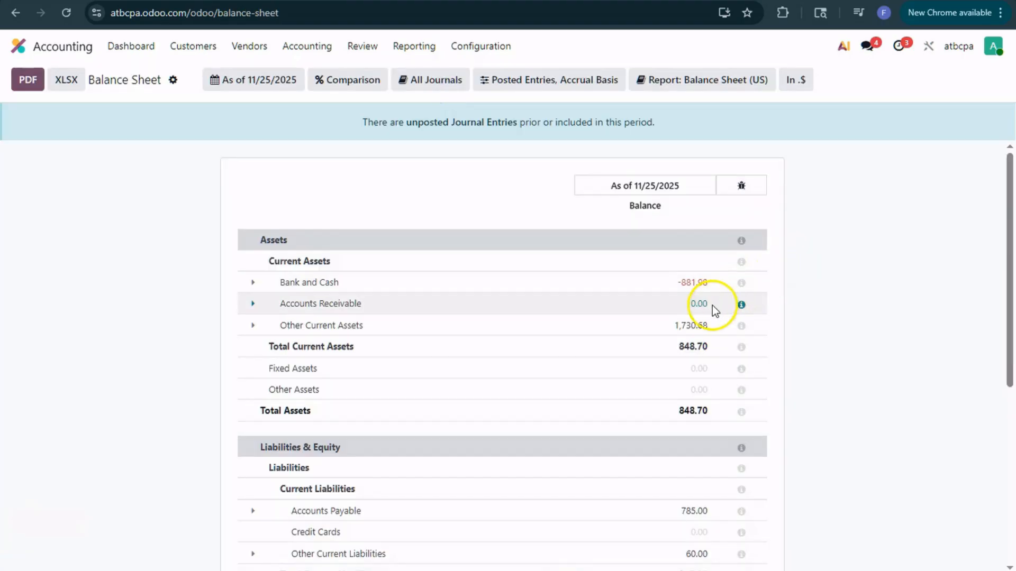
scroll(811, 310, "down", 5)
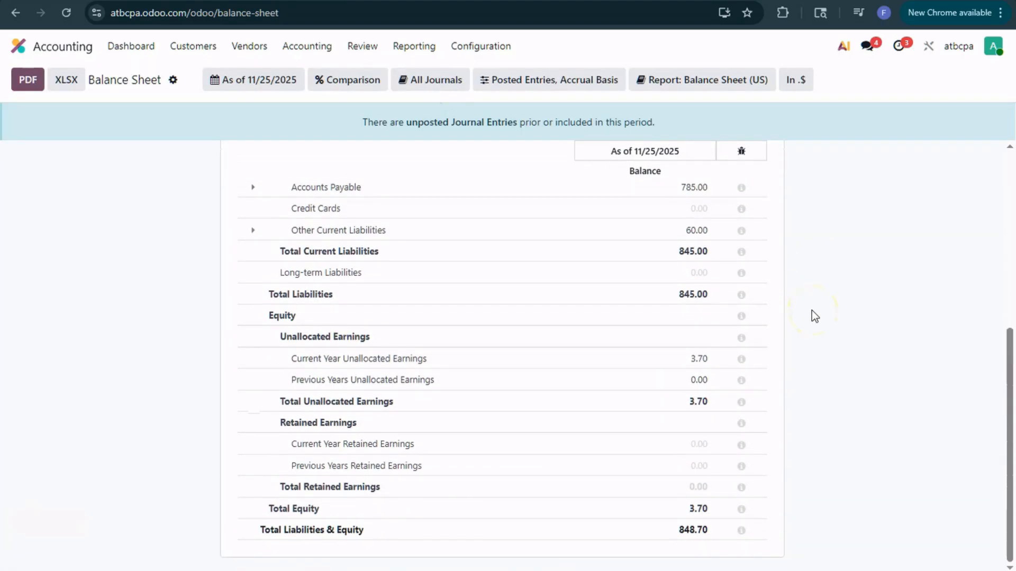
scroll(808, 310, "up", 4)
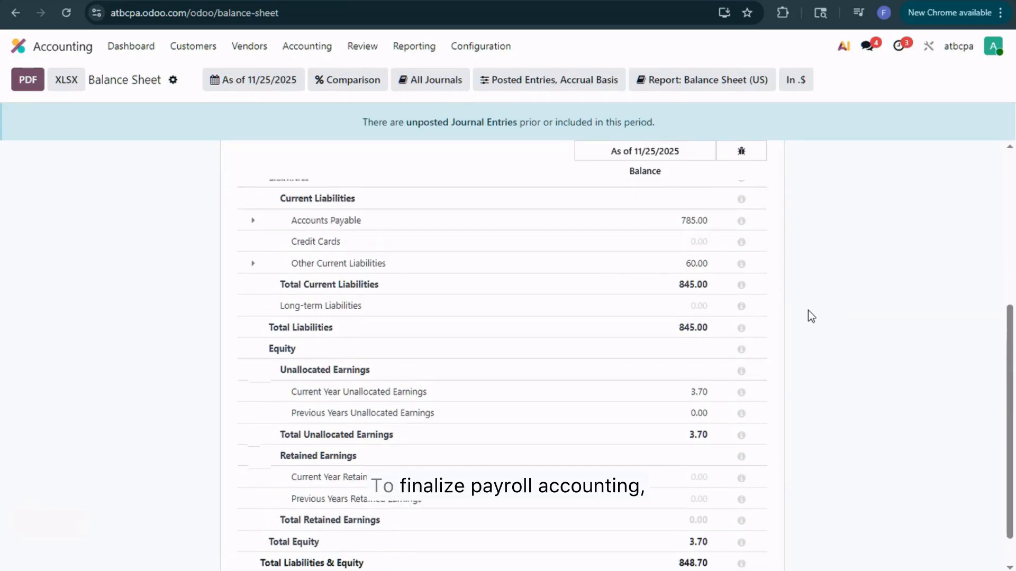
left_click(239, 84)
left_click(370, 175)
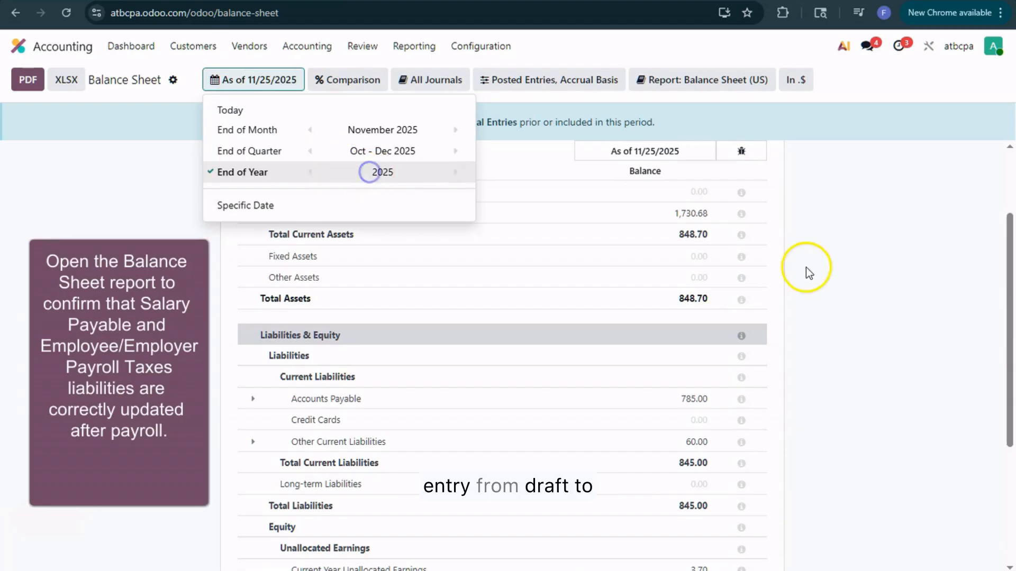
left_click(896, 269)
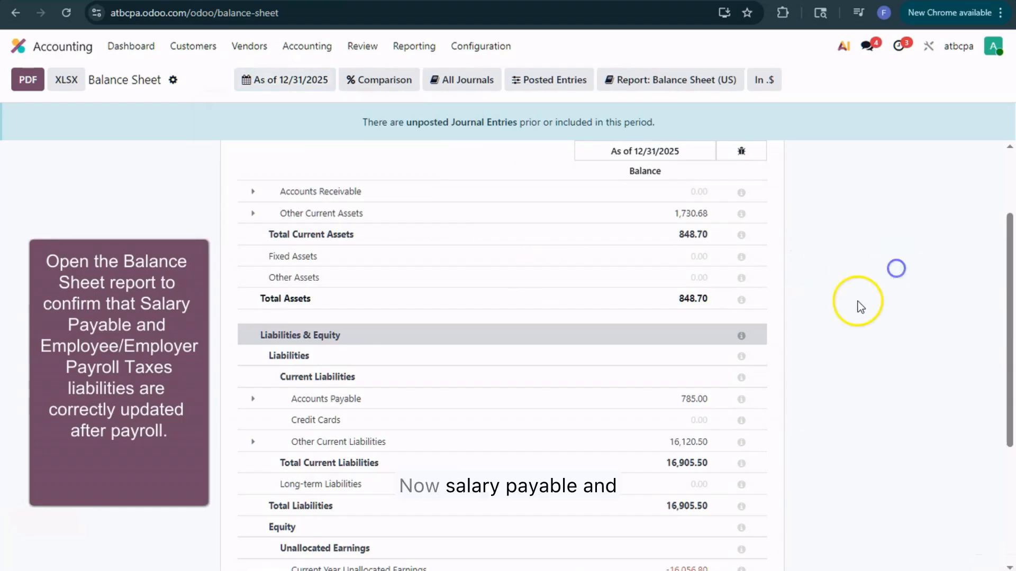
- Expand Other Current Liabilities in the Balance Sheet and review the salary payable and payroll tax accounts
scroll(854, 303, "down", 3)
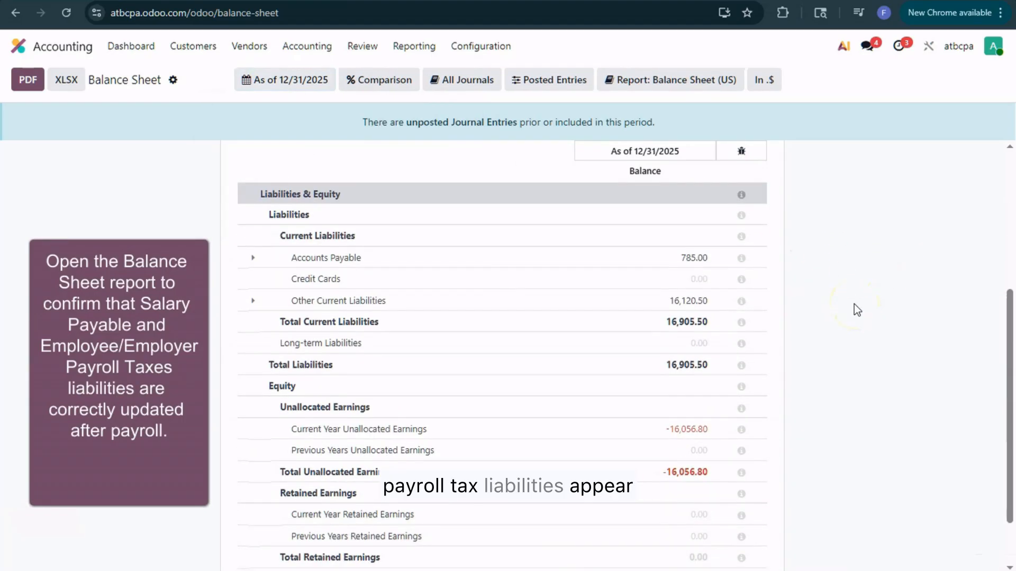
left_click(253, 300)
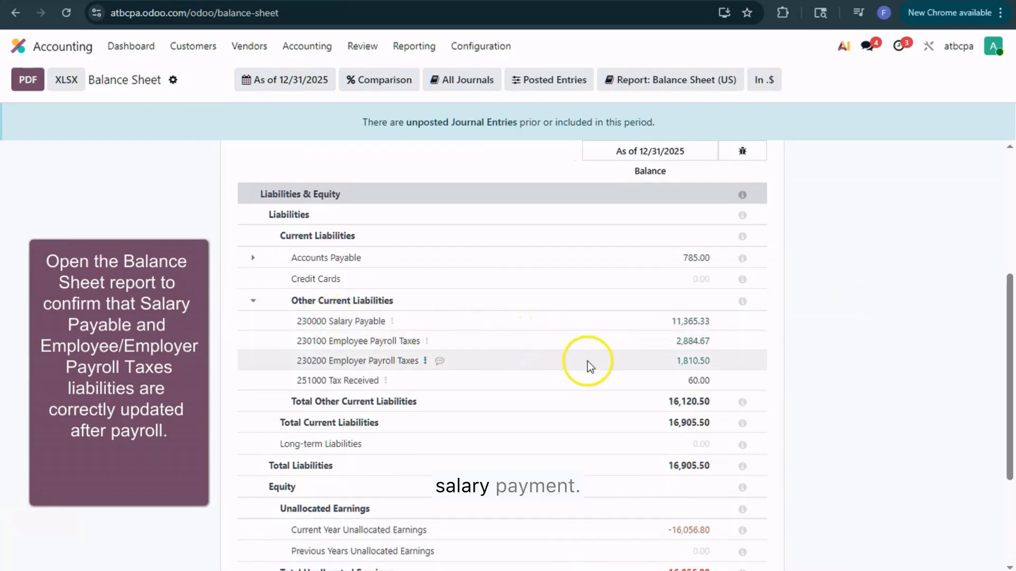
scroll(830, 431, "down", 3)
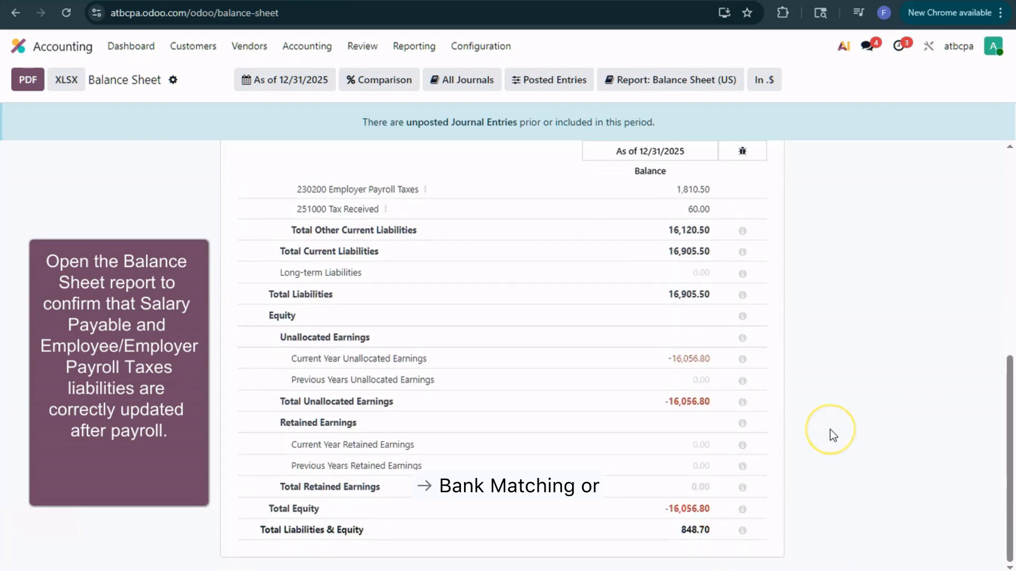
scroll(830, 429, "up", 8)
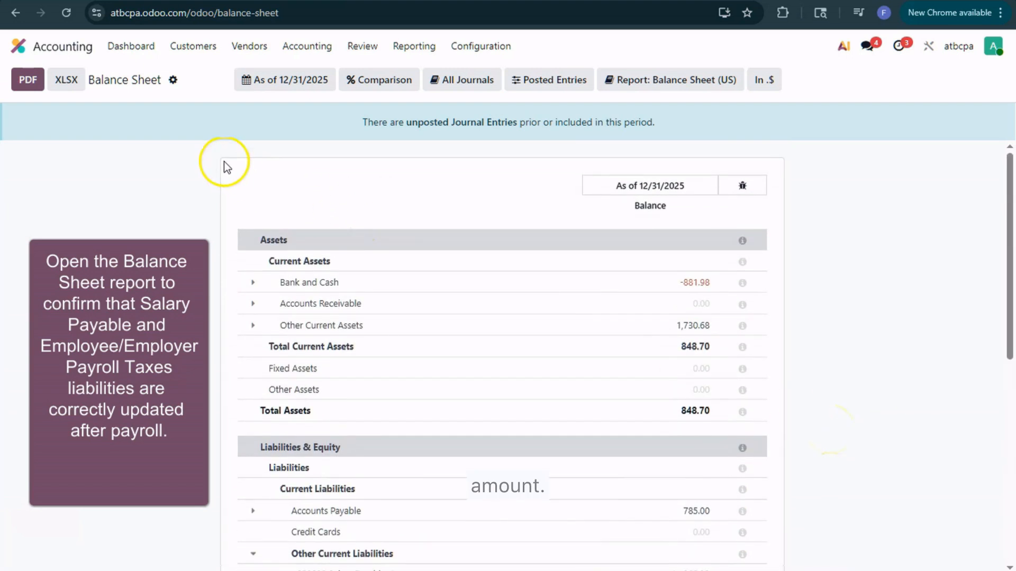
- Open the Accounting dashboard and remove its Favorites filter to list all journals
left_click(284, 47)
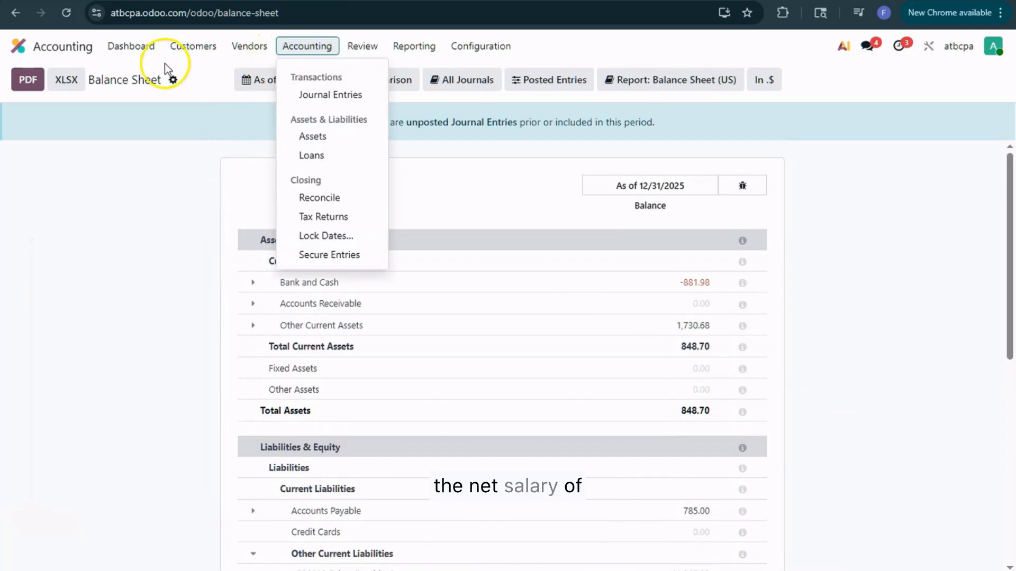
left_click(131, 46)
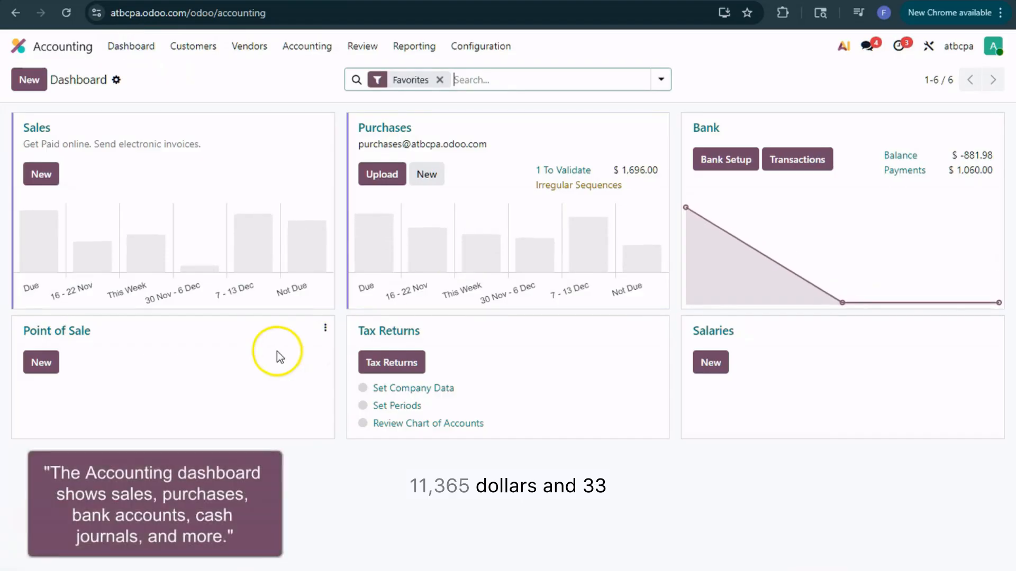
key("BackSpace")
- Create a new Cash journal and save it with the default name, prefix and accounts
left_click(41, 70)
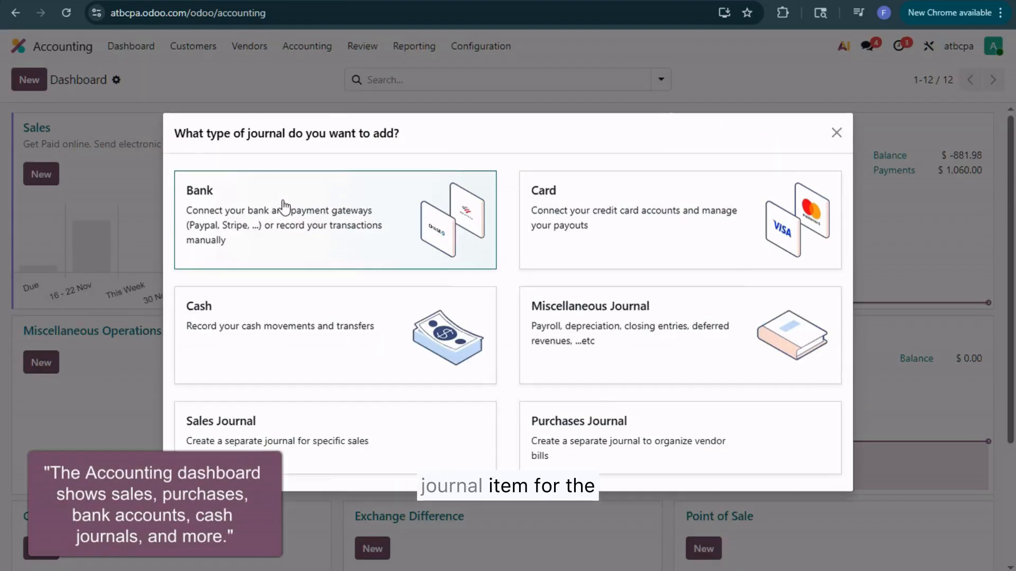
left_click(317, 317)
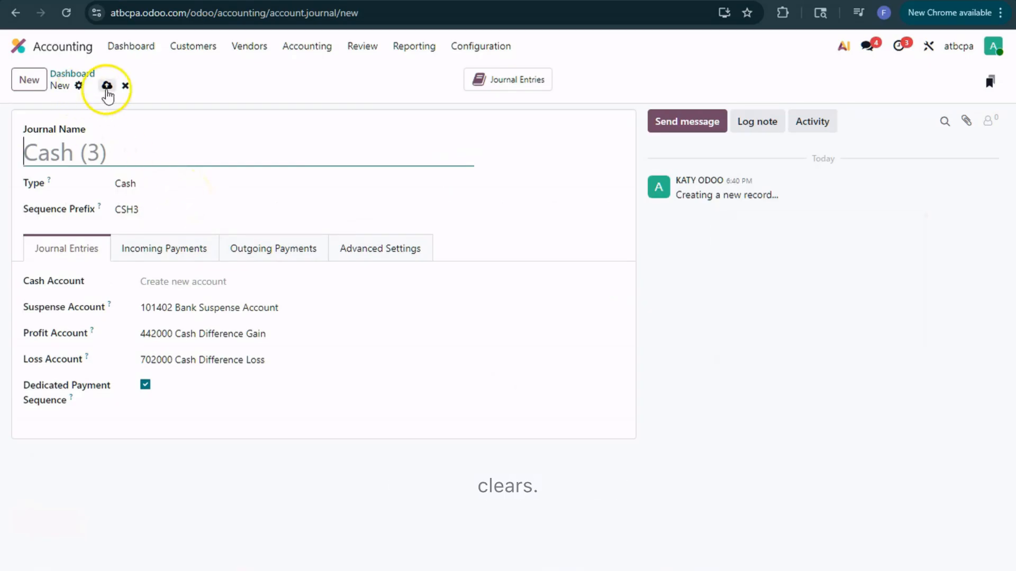
left_click(108, 85)
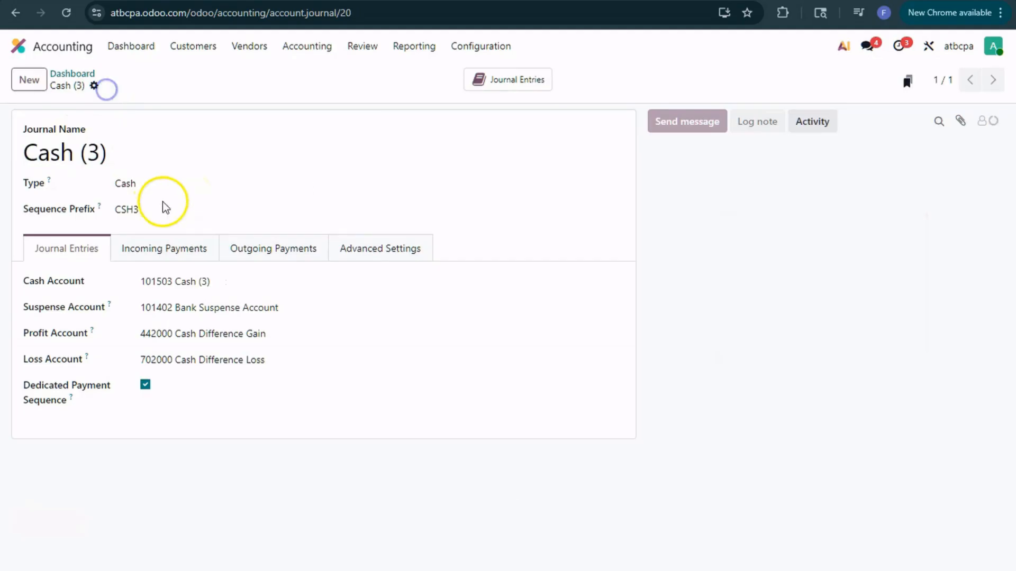
- Return to the Accounting dashboard and open the bank matching view of the Cash (3) journal
left_click(68, 74)
scroll(442, 351, "down", 1)
scroll(442, 352, "down", 5)
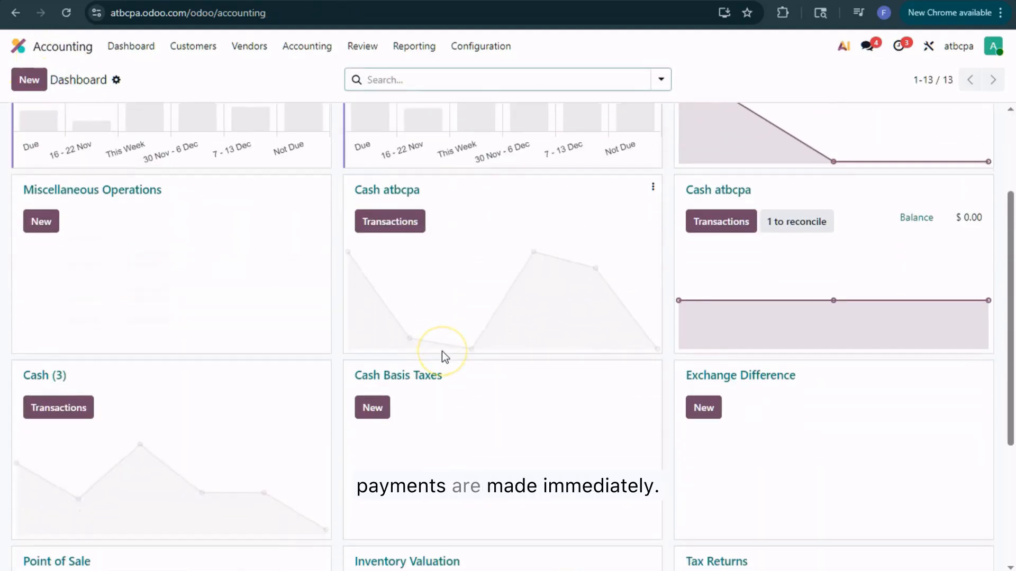
scroll(145, 318, "down", 1)
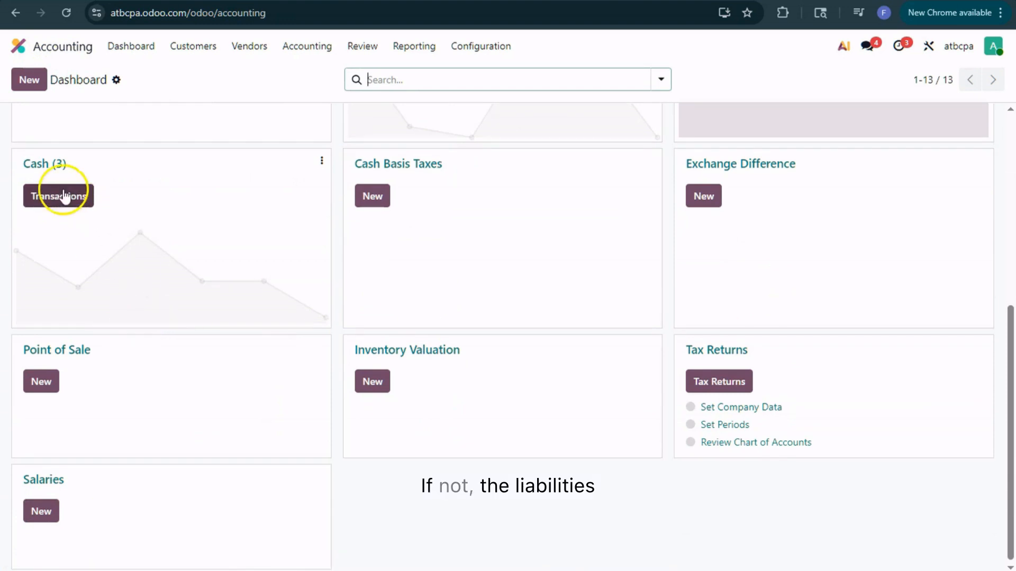
left_click(49, 167)
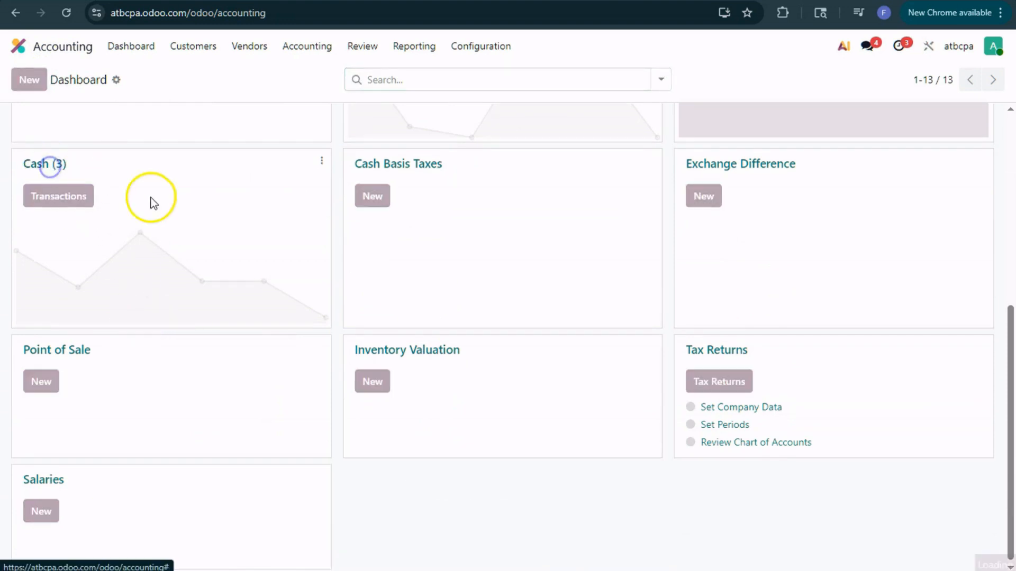
- Add a Nov 25 cash transaction labelled Salary with an amount of -11365.33 and expand its line
left_click(34, 87)
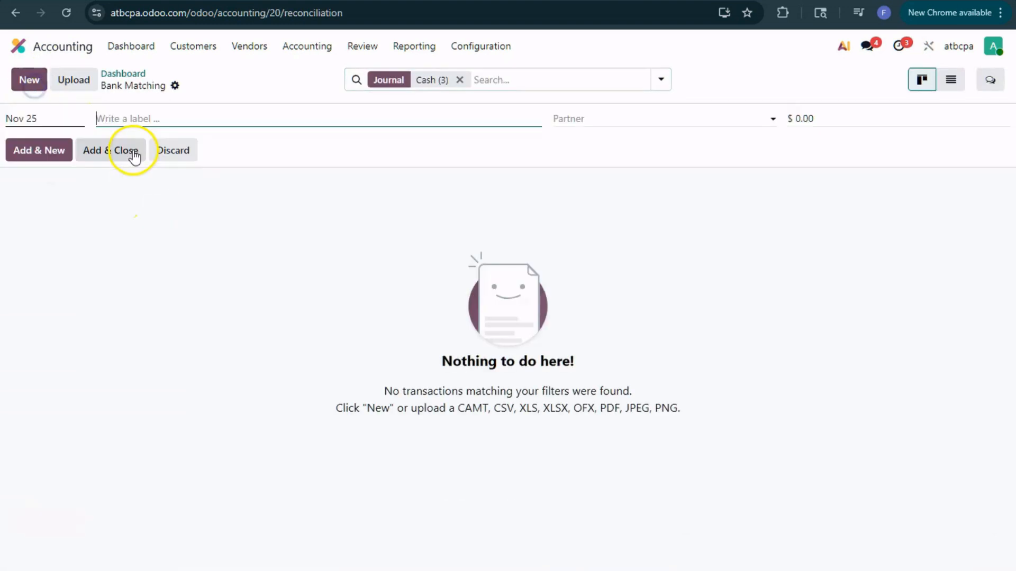
type("Salary")
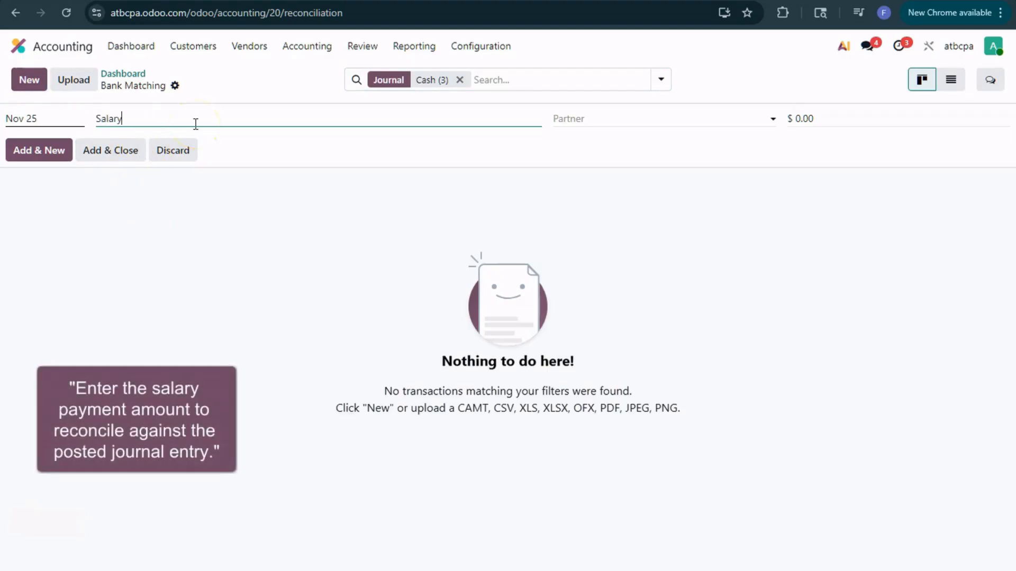
left_click(818, 114)
left_click(823, 119)
type("-113")
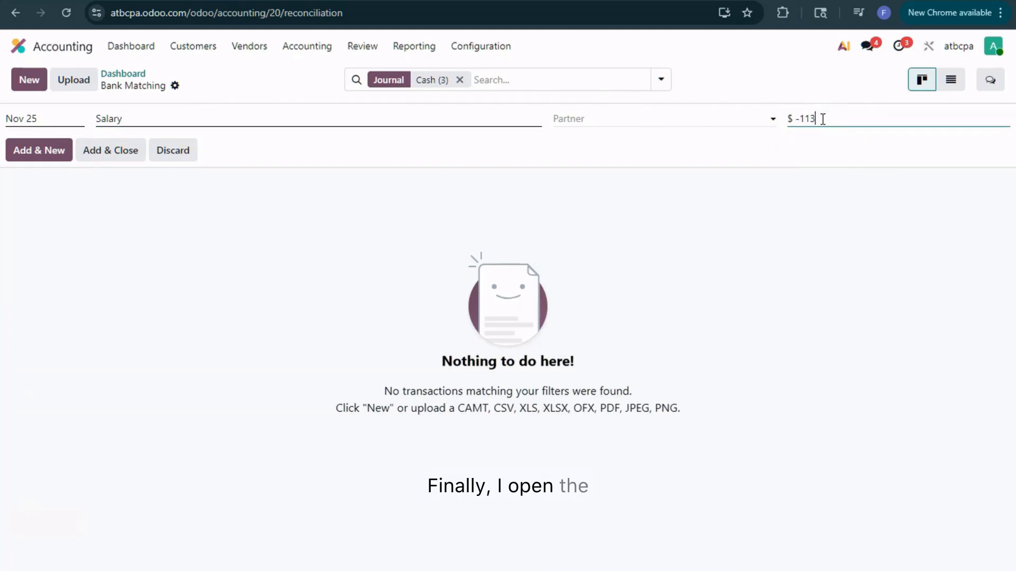
type("65.33")
left_click(832, 139)
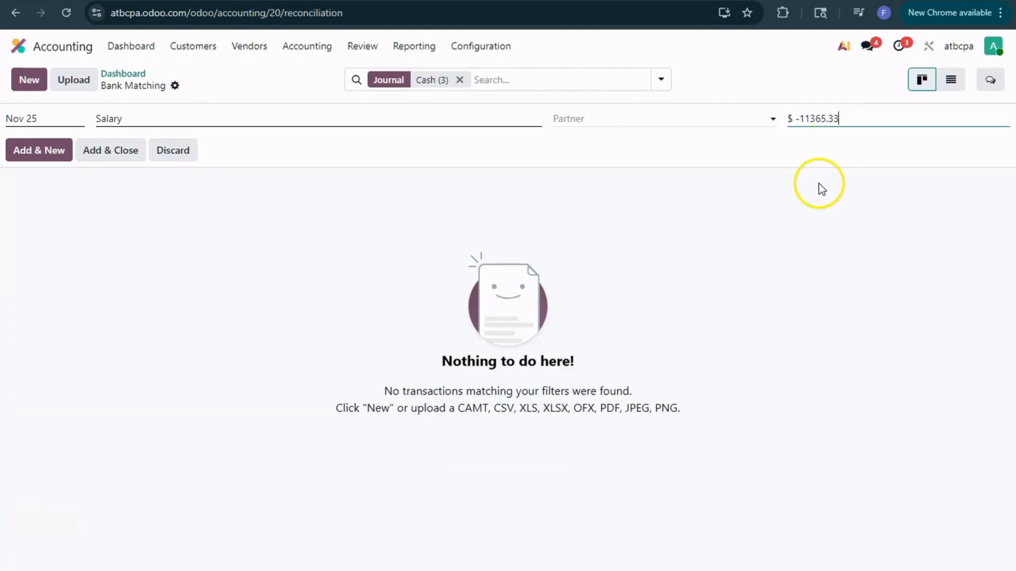
left_click(62, 155)
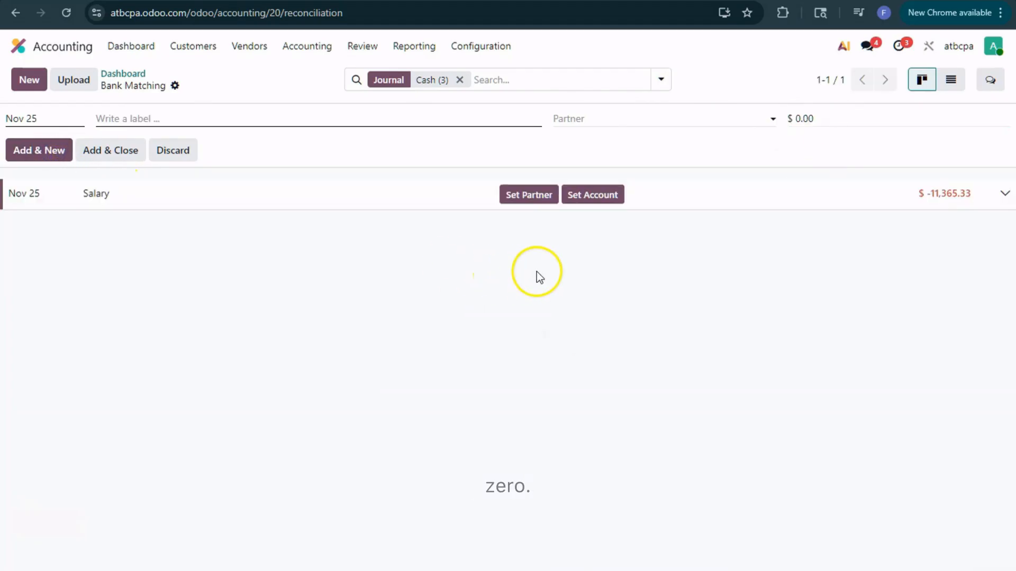
left_click(730, 204)
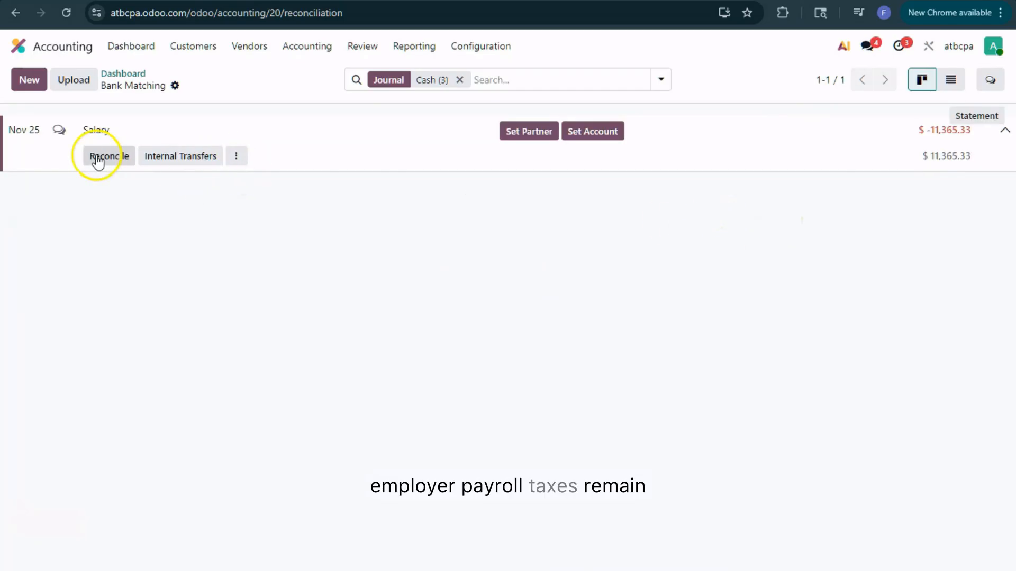
- Reconcile the Nov 25 Salary cash transaction with the employee's posted Net Salary journal item
left_click(96, 156)
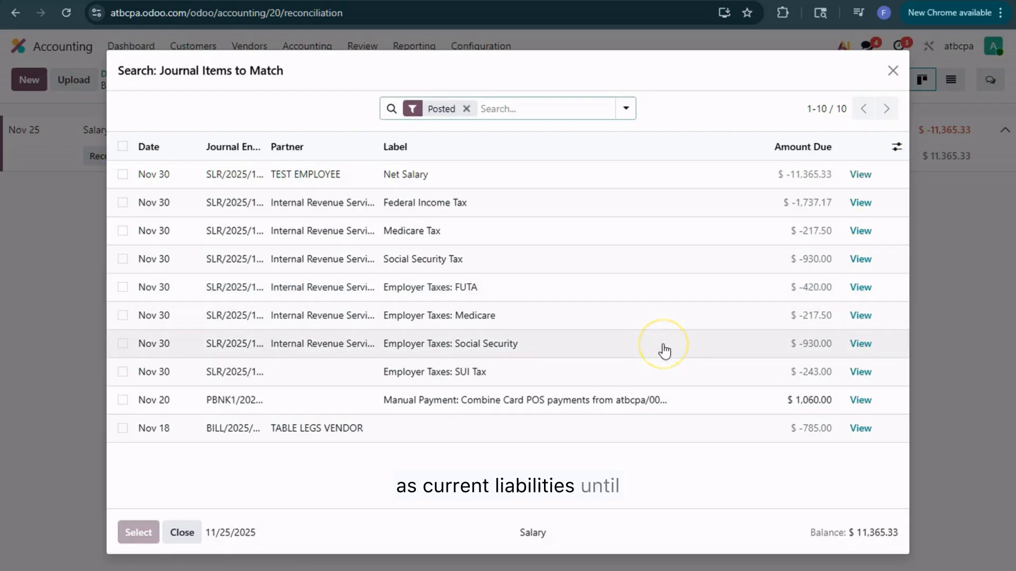
left_click(183, 176)
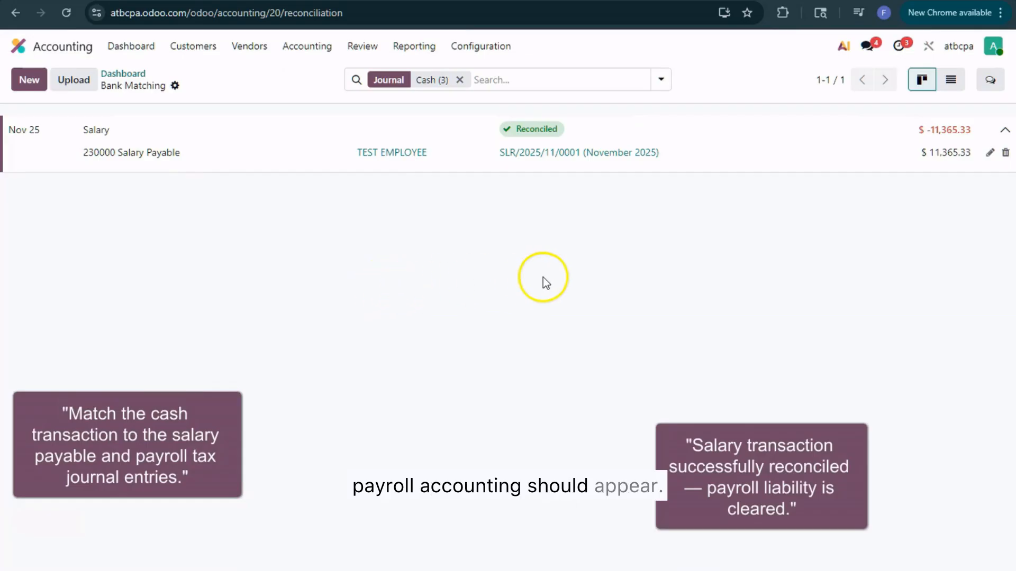
- Open the Balance Sheet report and examine the salary payable and payroll tax balances under Other Current Liabilities
left_click(418, 46)
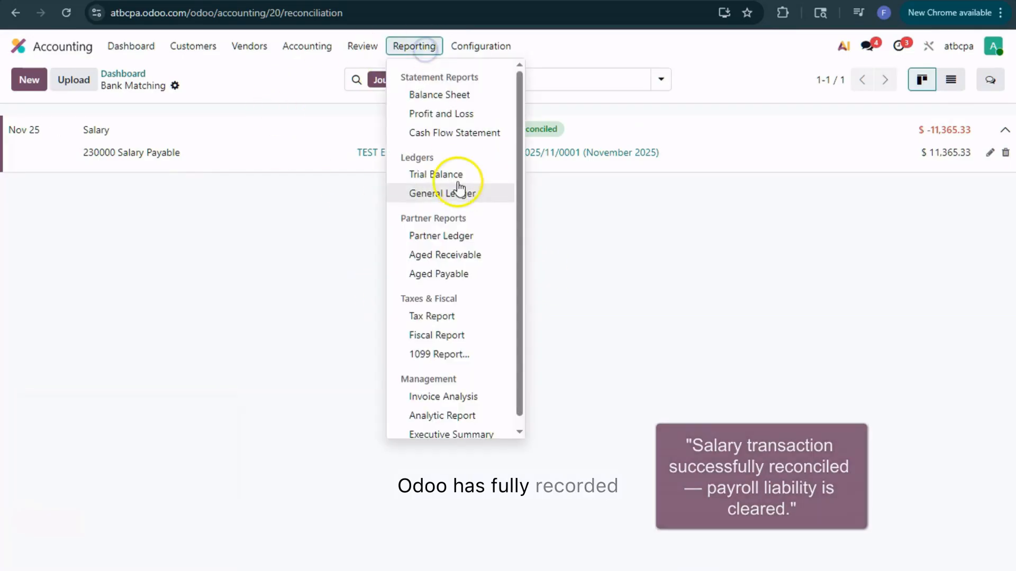
scroll(467, 274, "down", 1)
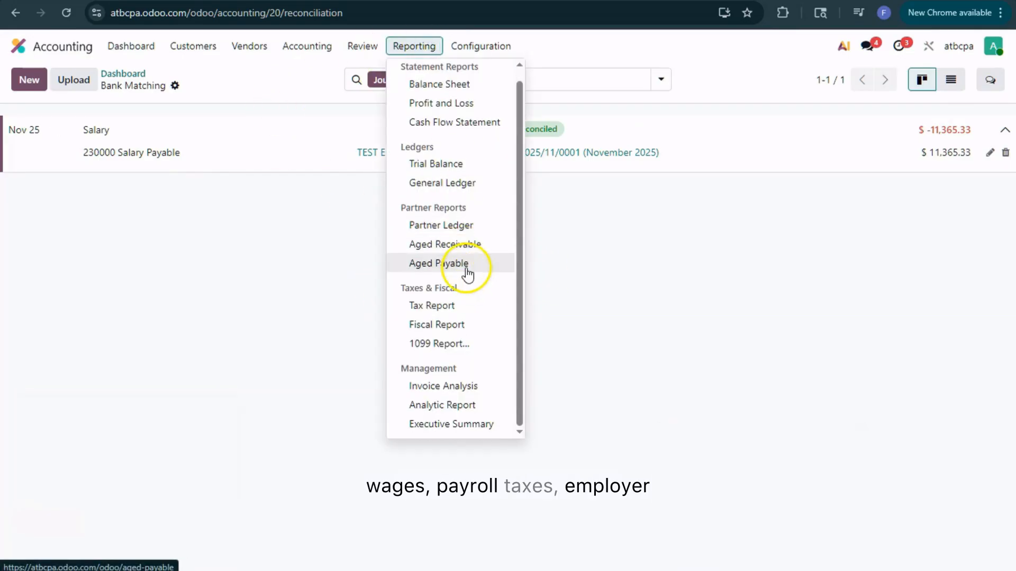
left_click(444, 87)
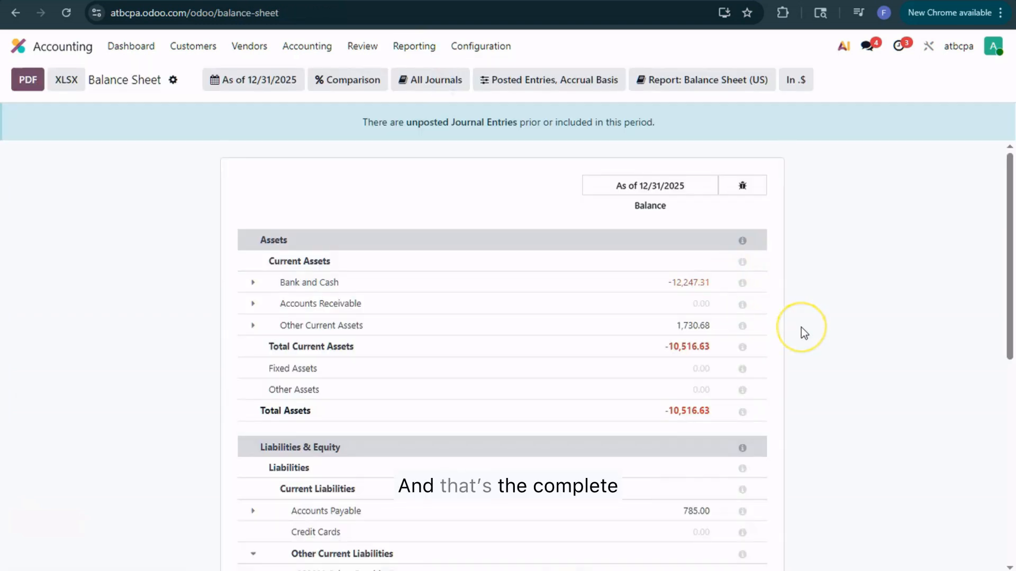
scroll(801, 332, "down", 1)
scroll(801, 332, "down", 3)
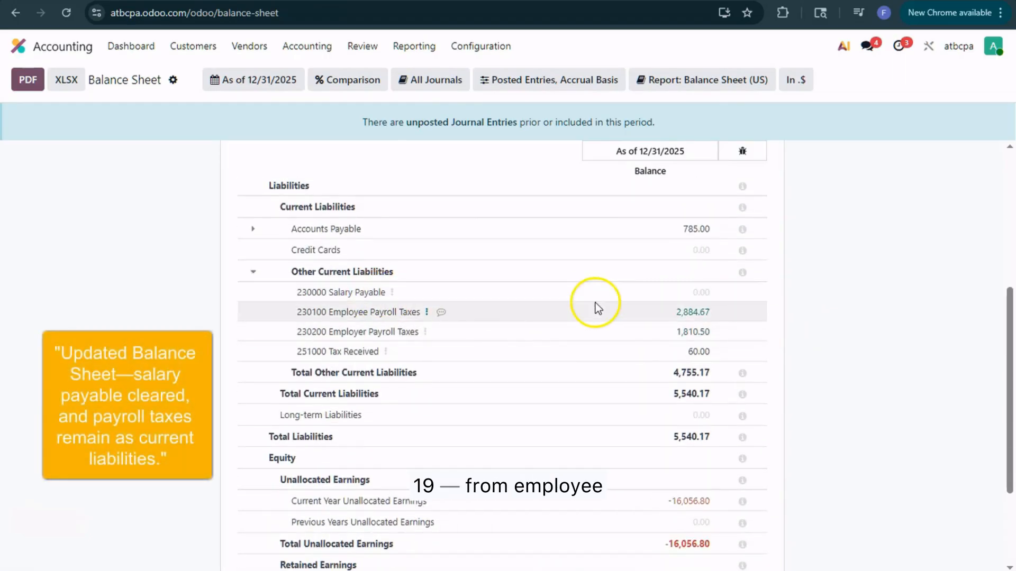
scroll(108, 201, "up", 4)
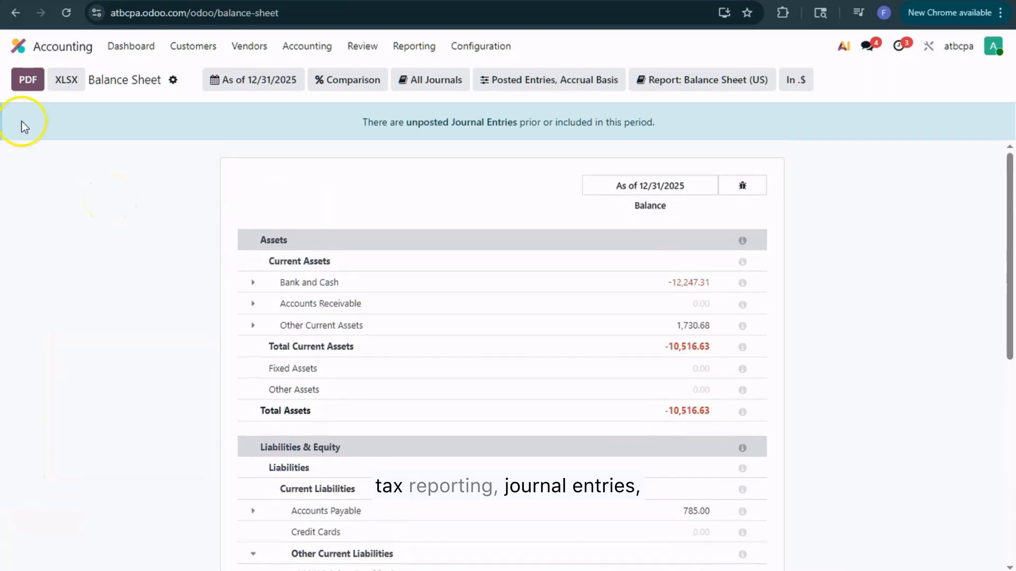
- Return to the home dashboard, open the Apps module list and search it for payroll
left_click(18, 47)
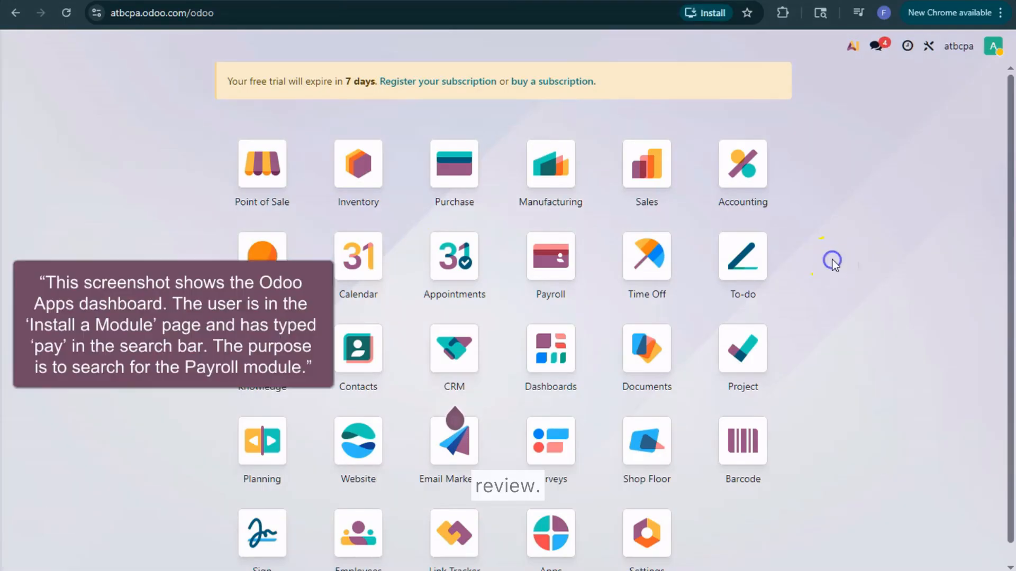
scroll(832, 259, "down", 1)
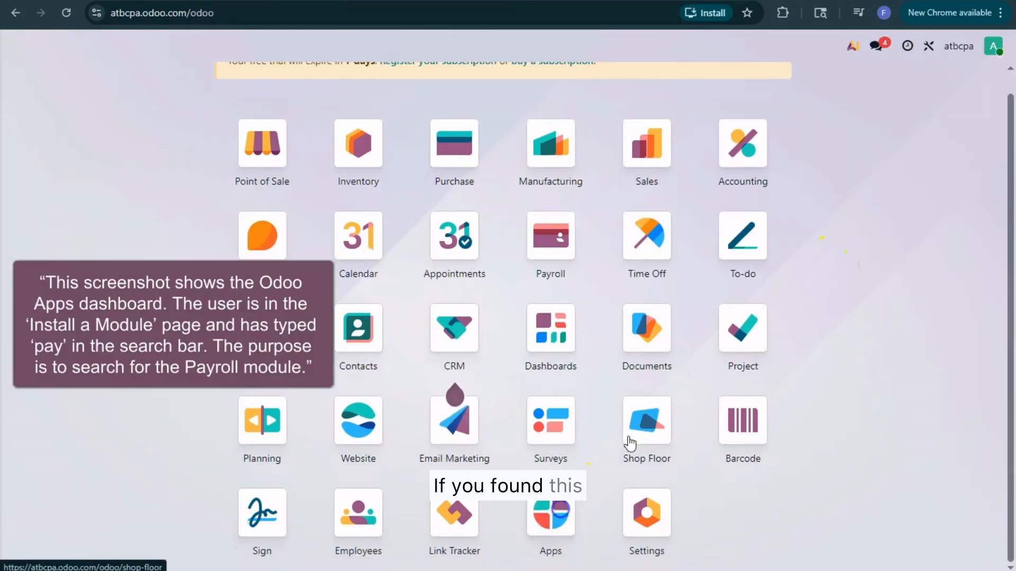
left_click(565, 512)
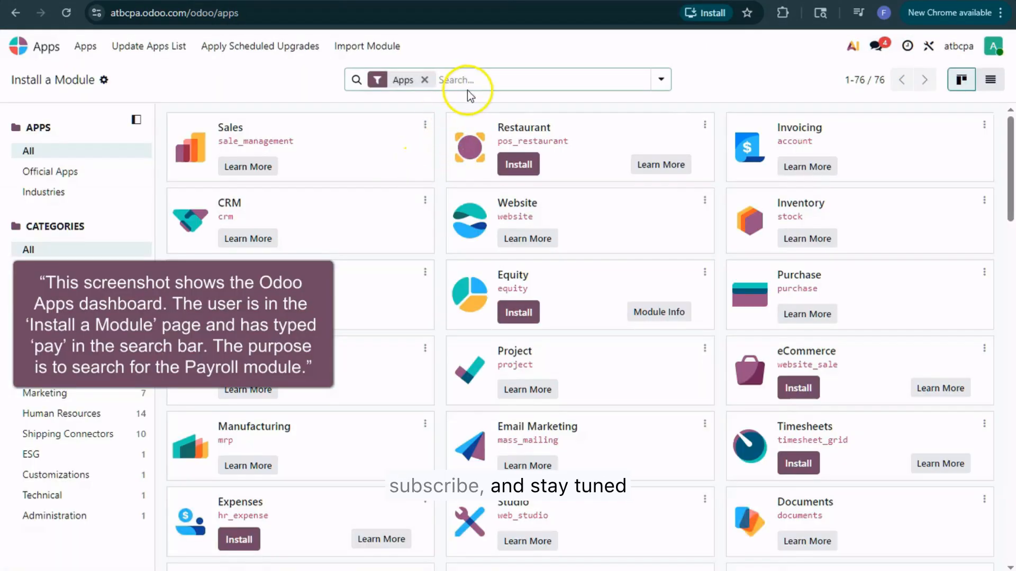
left_click(466, 79)
type("payroll")
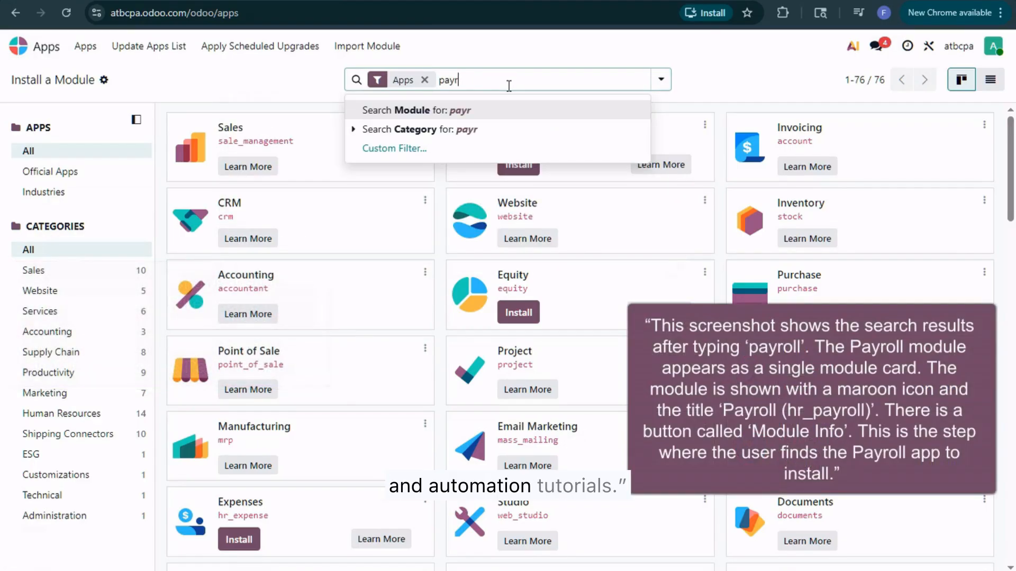